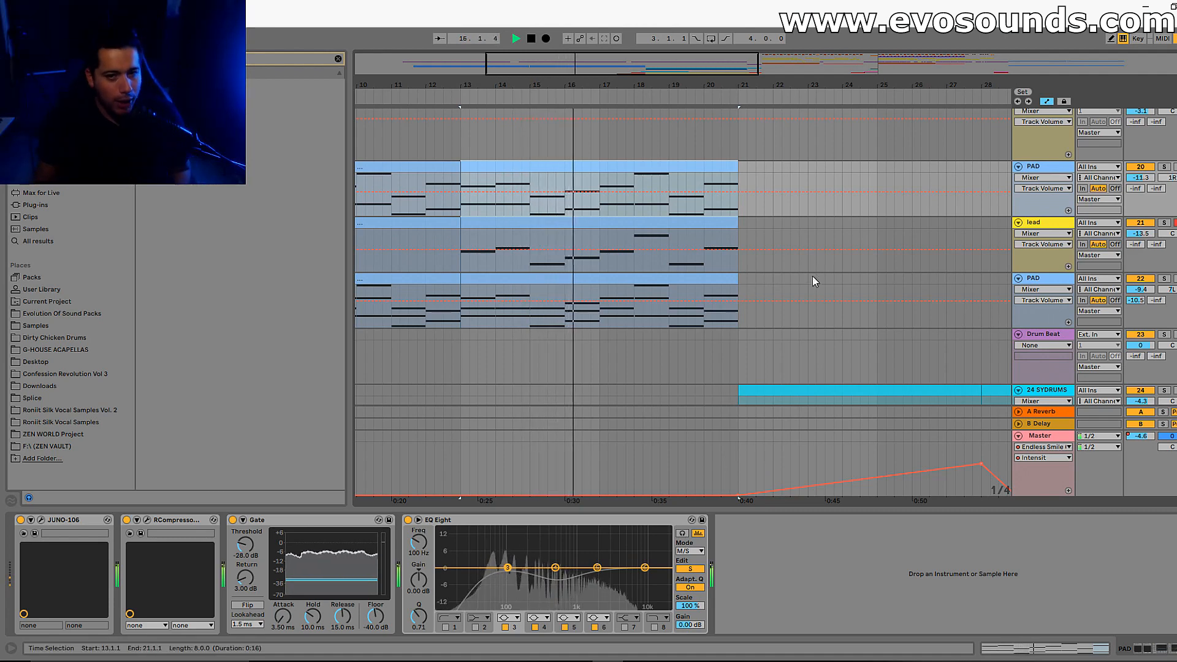
Play from bar 20 and delete both clips on the 24 SYDRUMS track between bars 21 and 29
click(705, 260)
scroll(770, 322, down, 8)
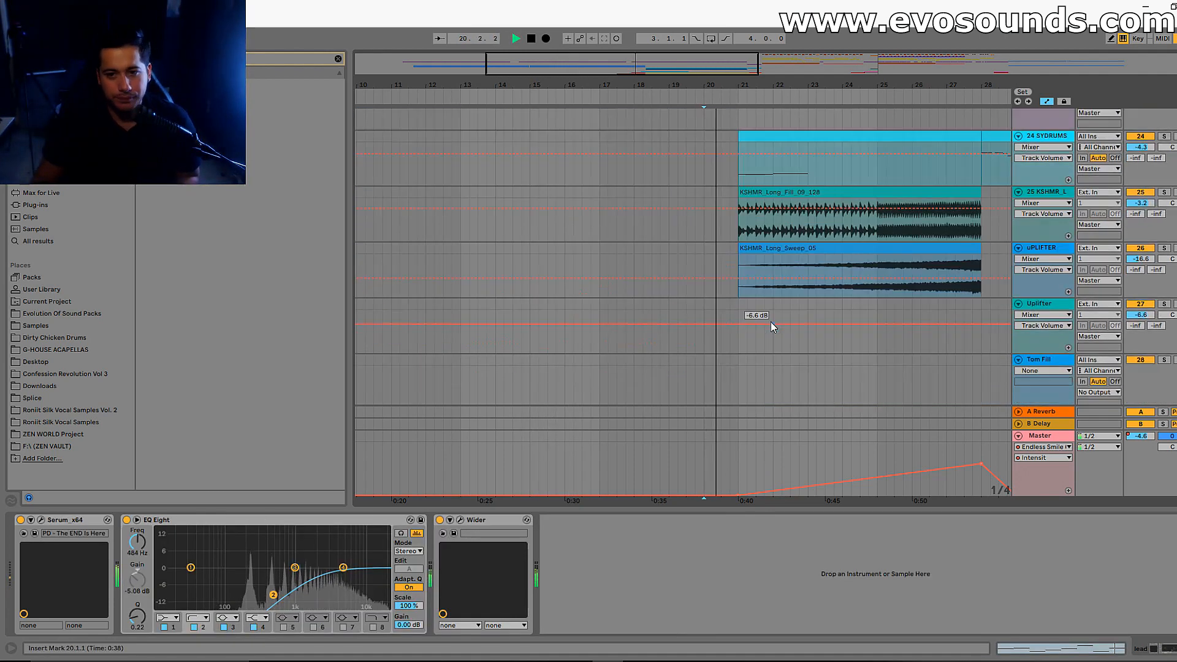
key(minus)
scroll(796, 245, up, 4)
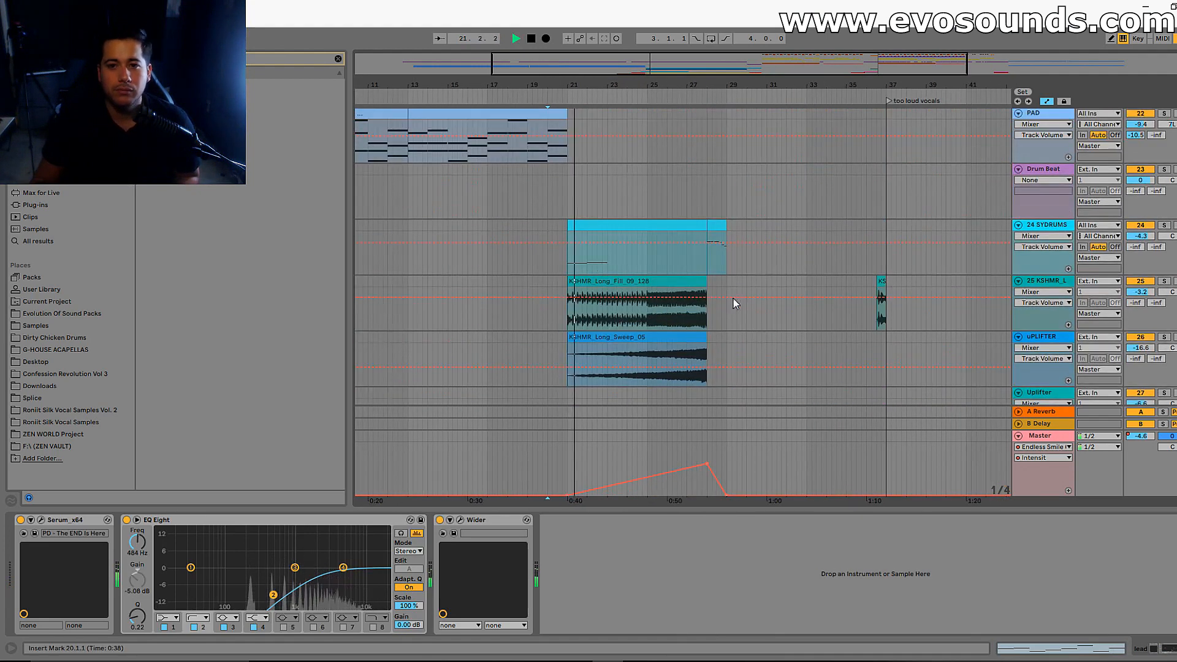
drag(710, 228, 718, 225)
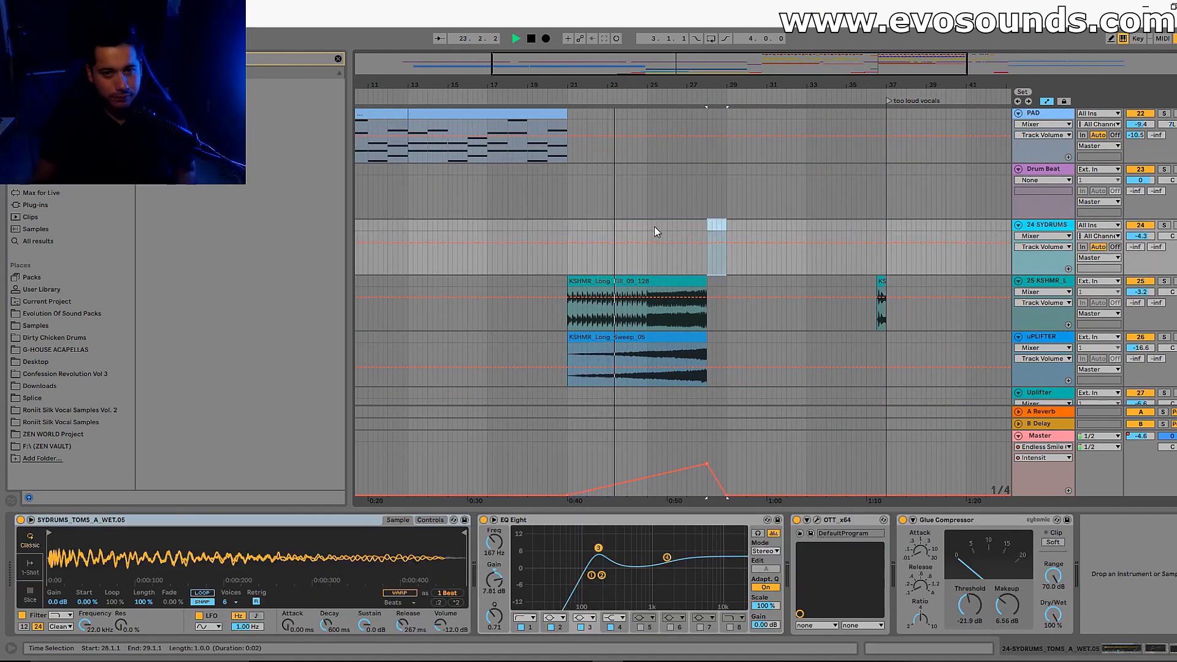
click(671, 212)
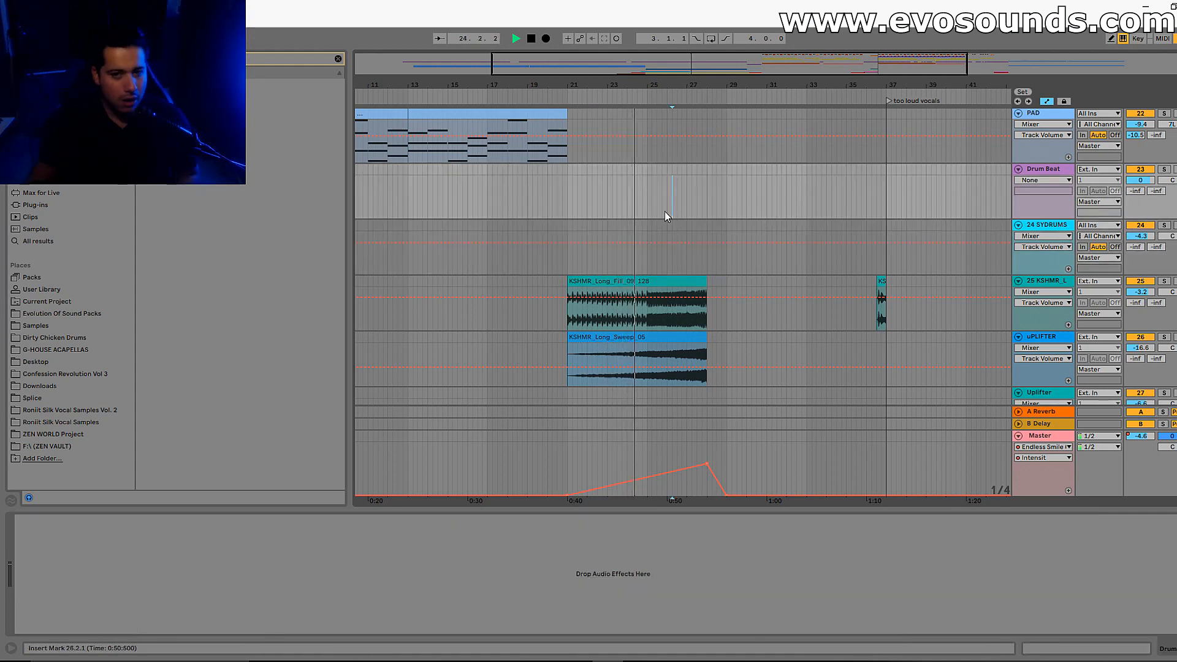
Play the build-up from bar 27 into the drop and examine the vocal, Serum and bass tracks there
scroll(665, 212, up, 2)
scroll(665, 211, up, 1)
click(687, 299)
key(space)
scroll(687, 298, down, 3)
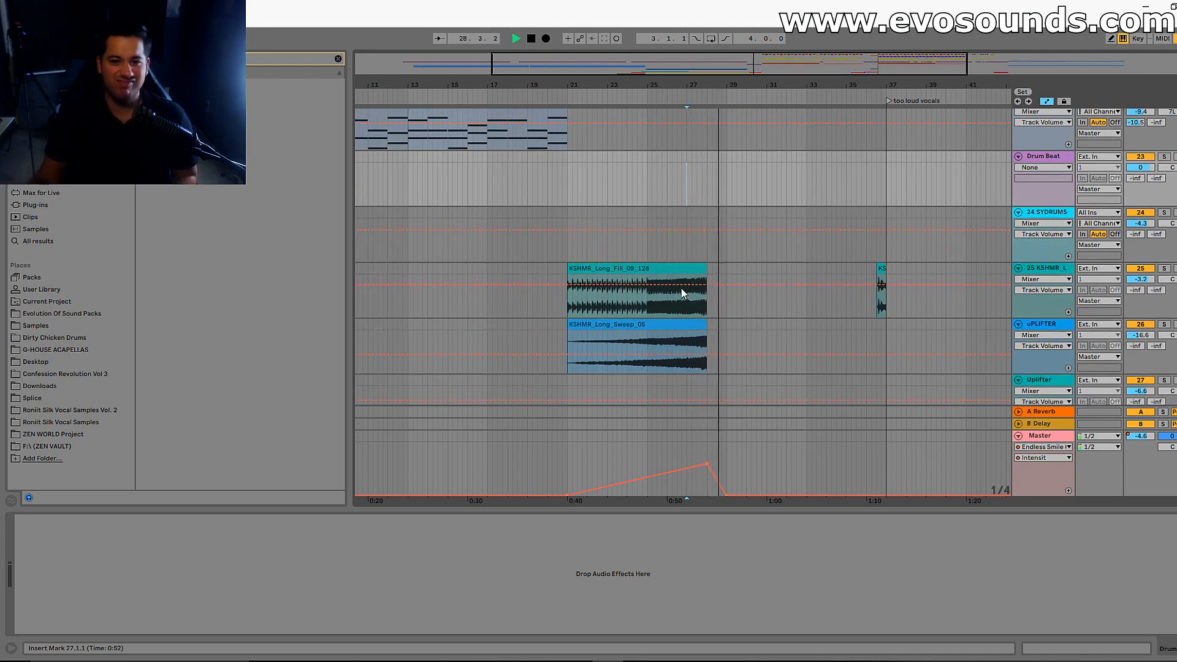
scroll(689, 300, up, 2)
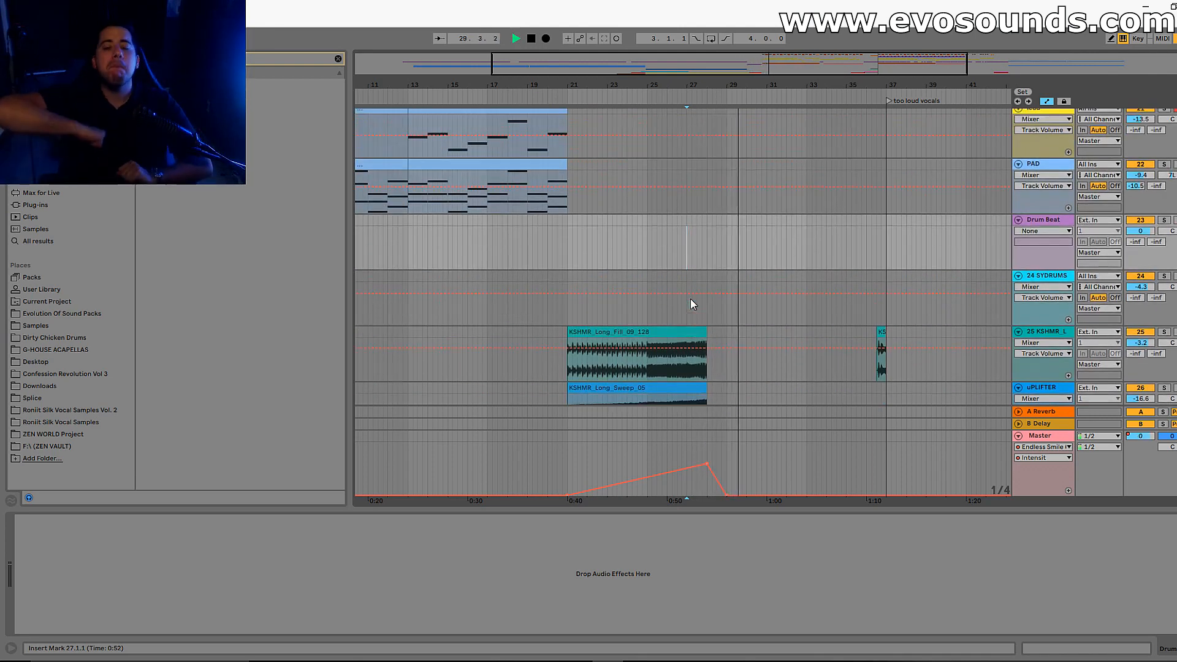
scroll(692, 305, up, 10)
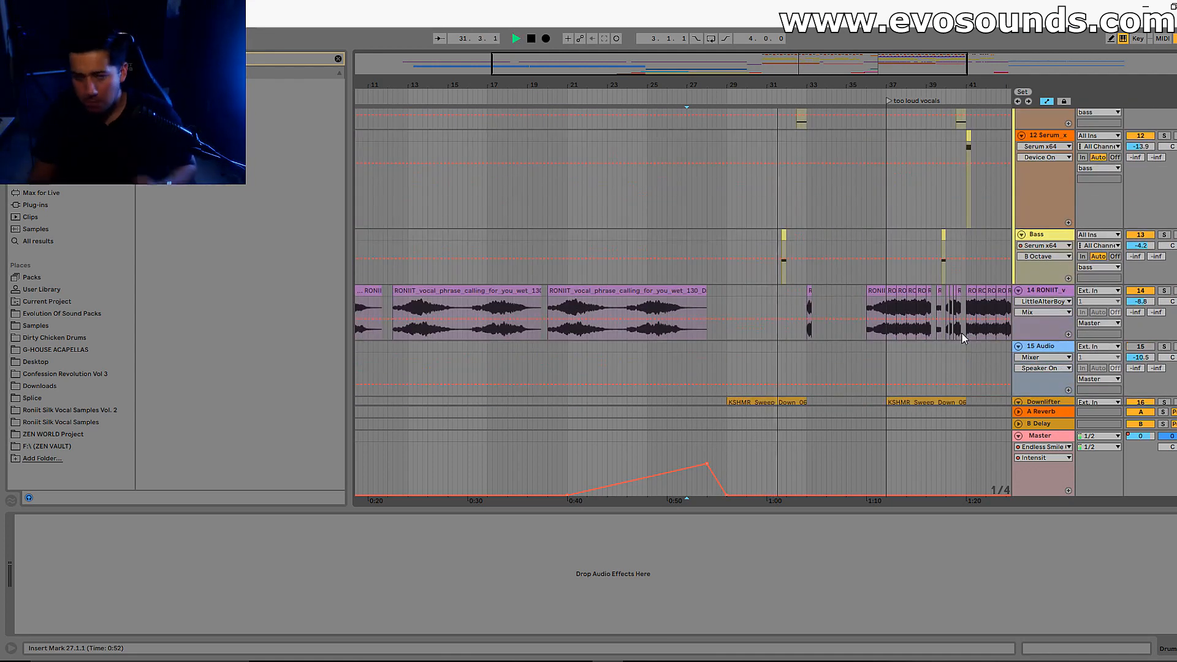
scroll(944, 337, up, 1)
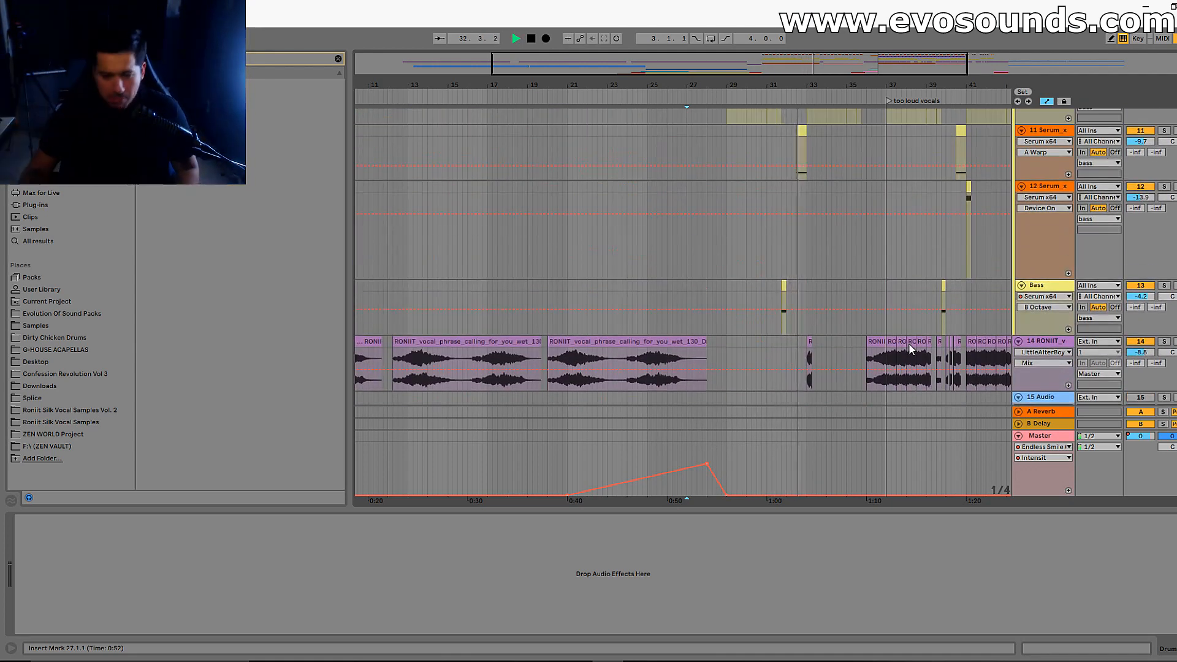
scroll(778, 223, up, 2)
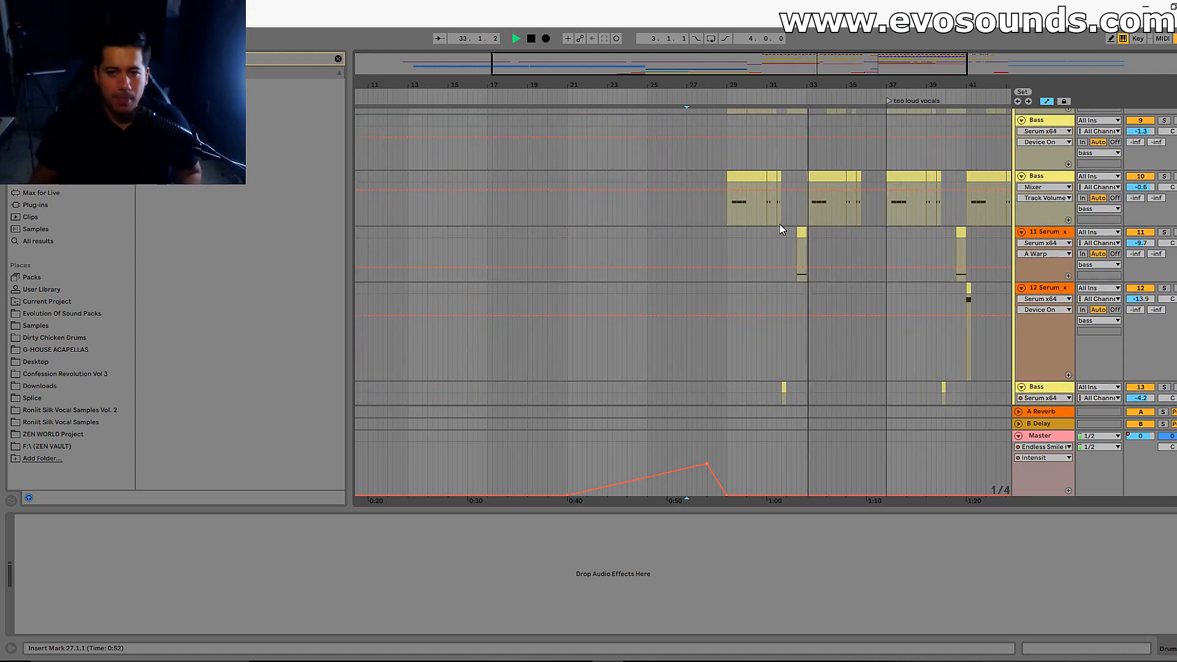
click(1053, 178)
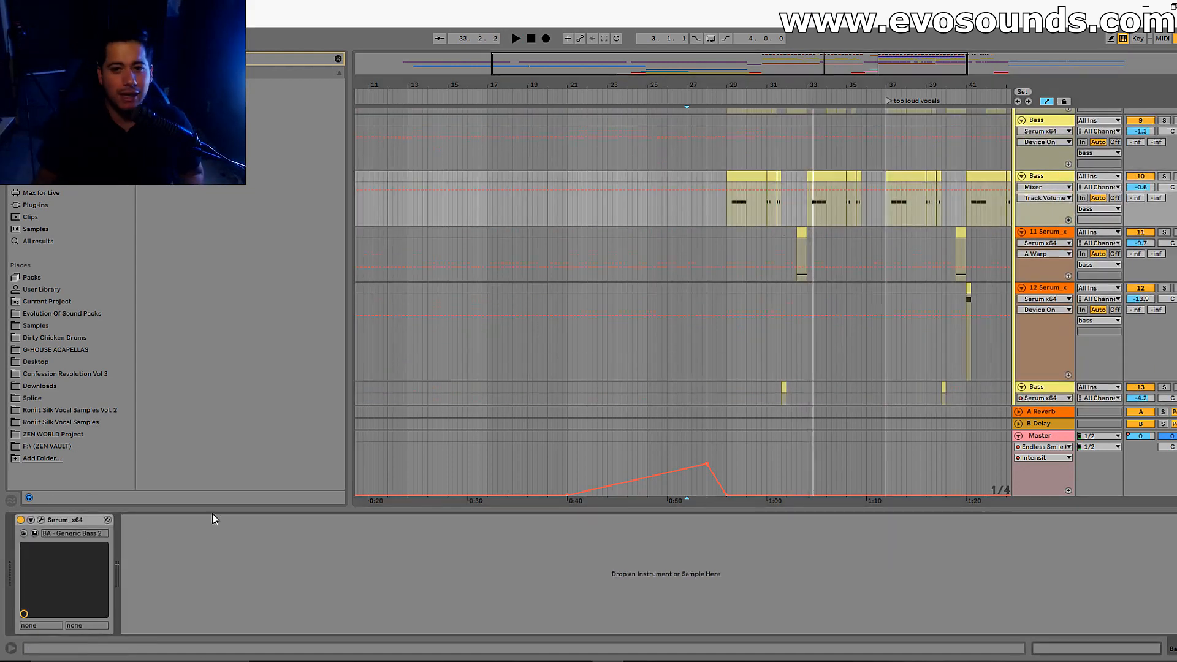
scroll(541, 341, down, 2)
scroll(540, 341, down, 10)
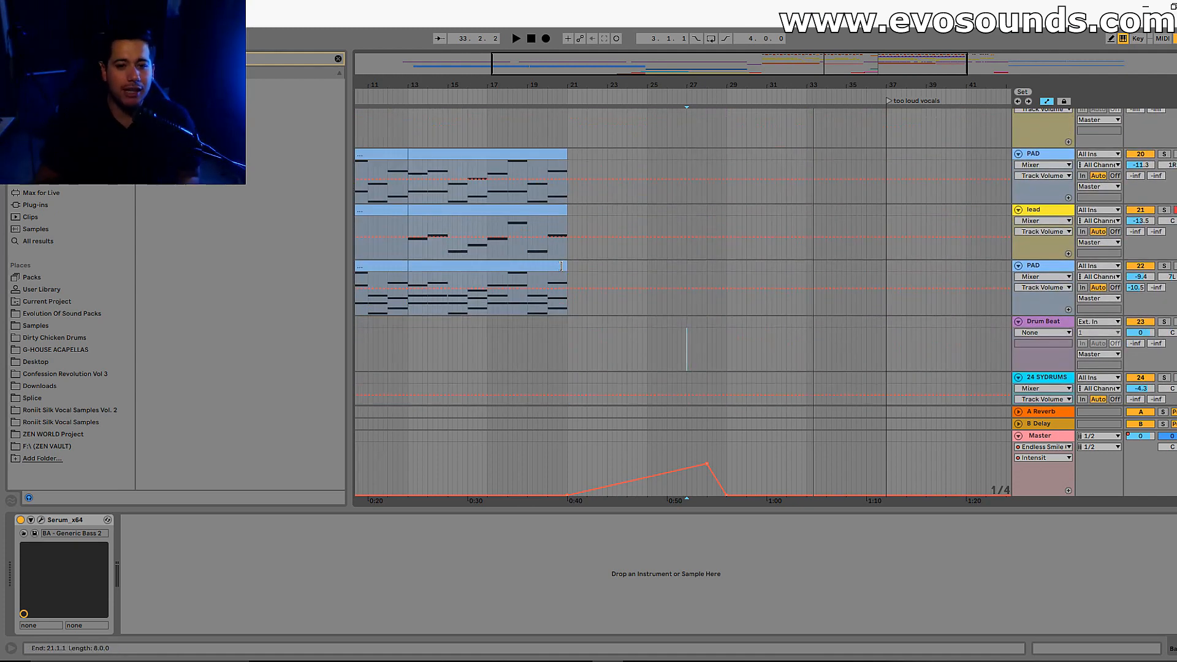
Duplicate the bar 13 to 21 clips on both PAD tracks and the lead track so they fill bars 21 to 29
click(561, 266)
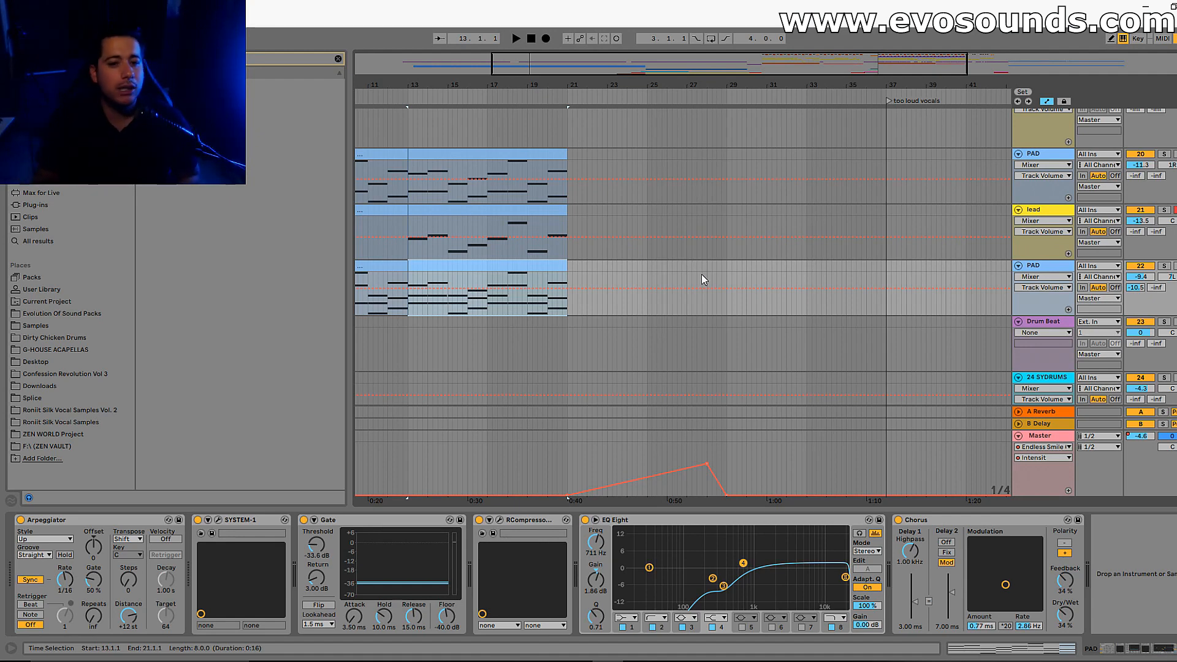
key(ctrl+d)
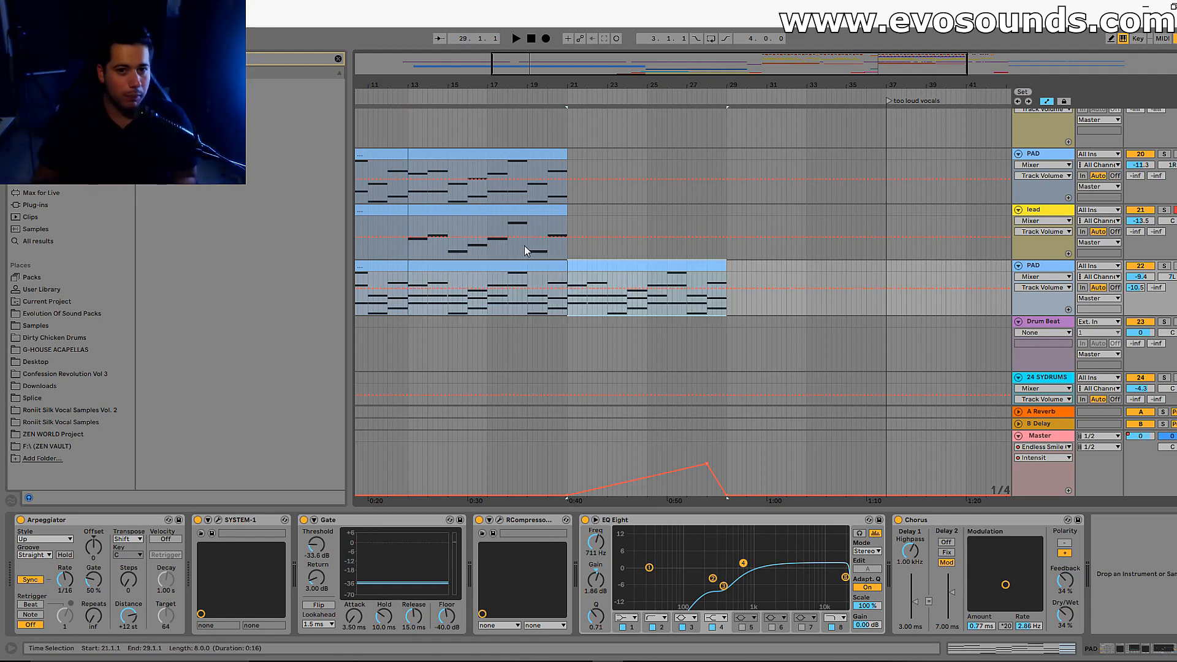
click(477, 209)
key(ctrl+d)
click(506, 156)
key(ctrl+d)
Listen to the break from bar 20 across the transition into the duplicated clips
click(686, 212)
click(687, 211)
click(549, 194)
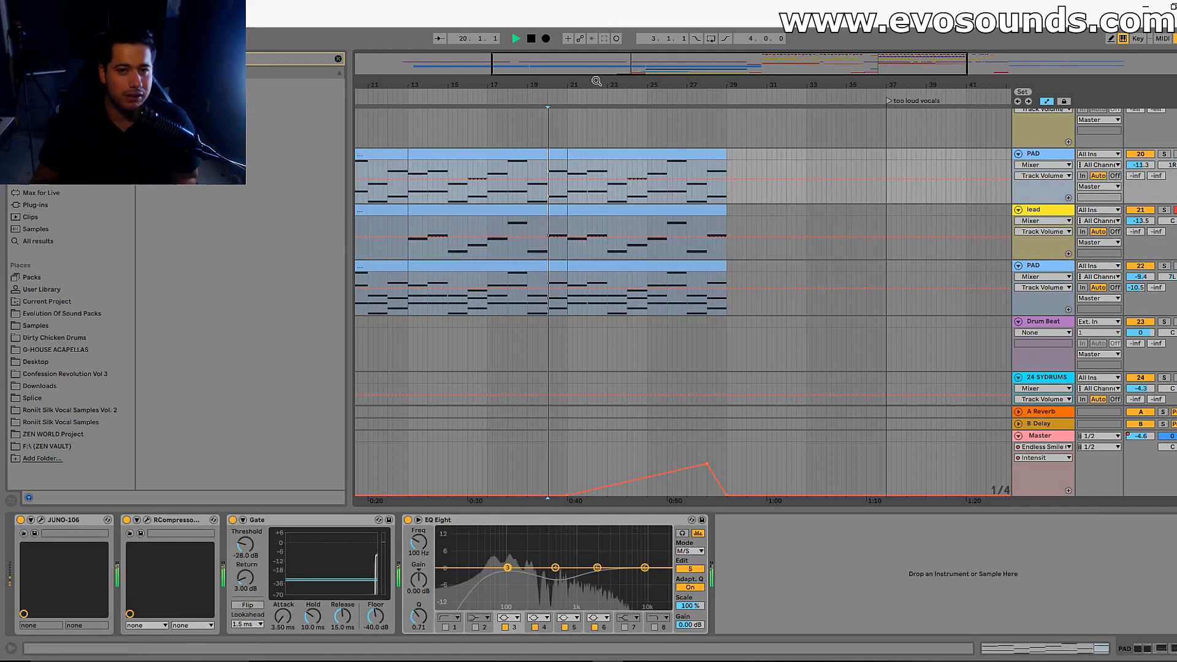
key(space)
key(plus)
key(plus)
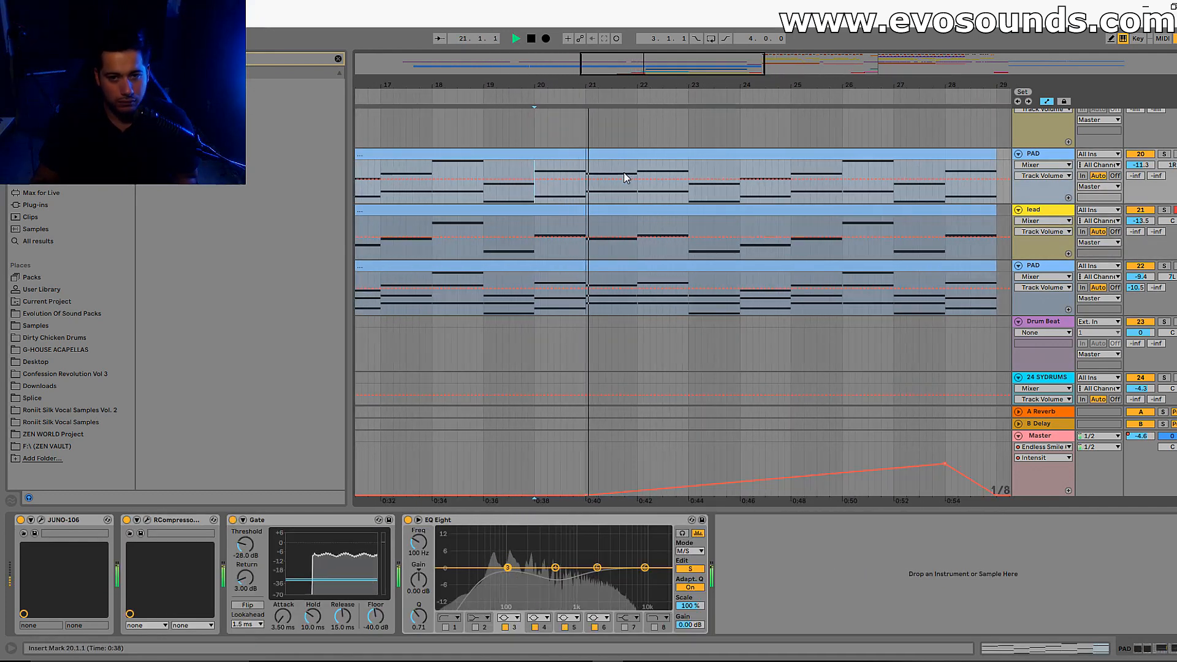
key(space)
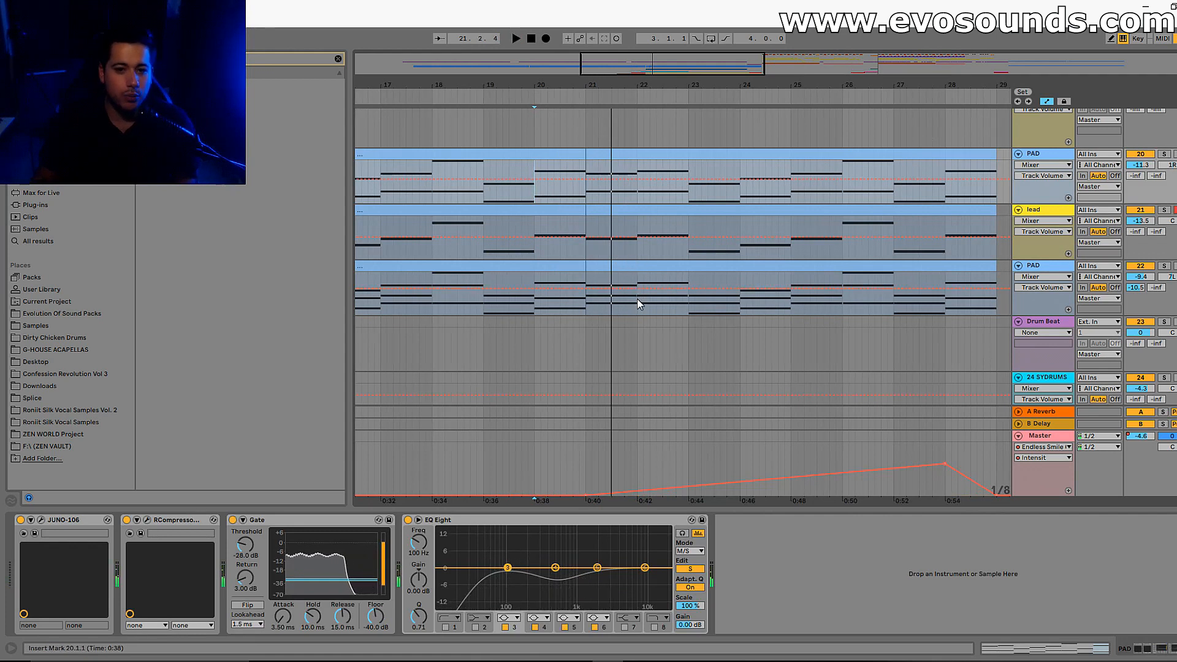
drag(637, 299, 580, 151)
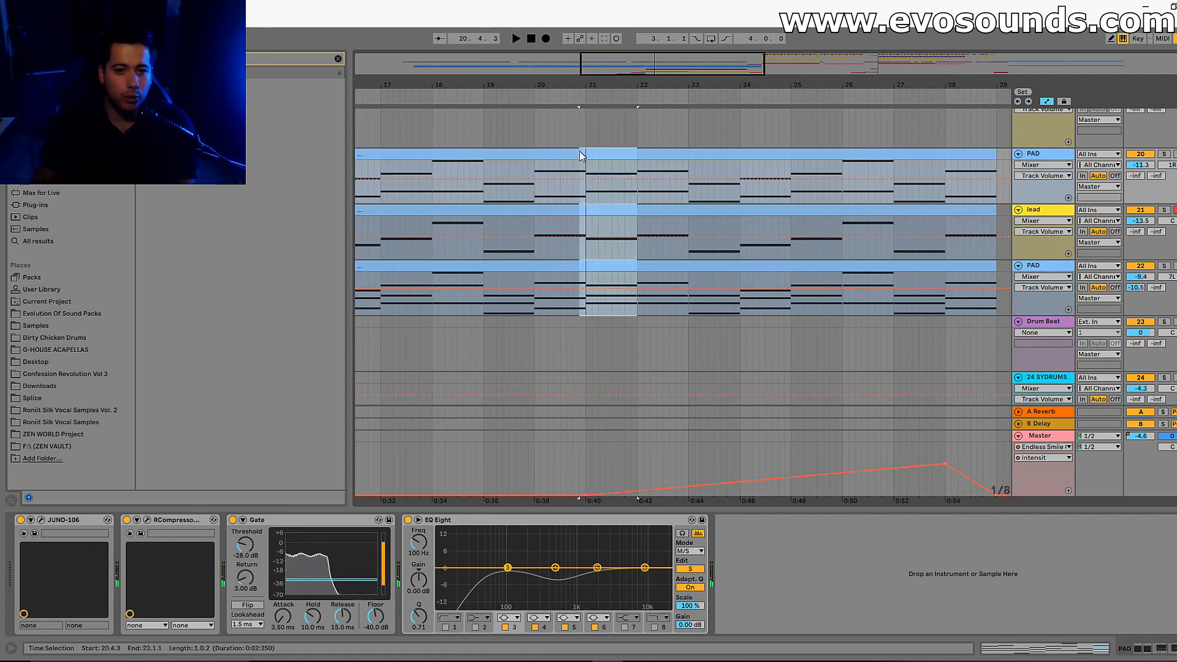
click(542, 153)
drag(533, 179, 584, 300)
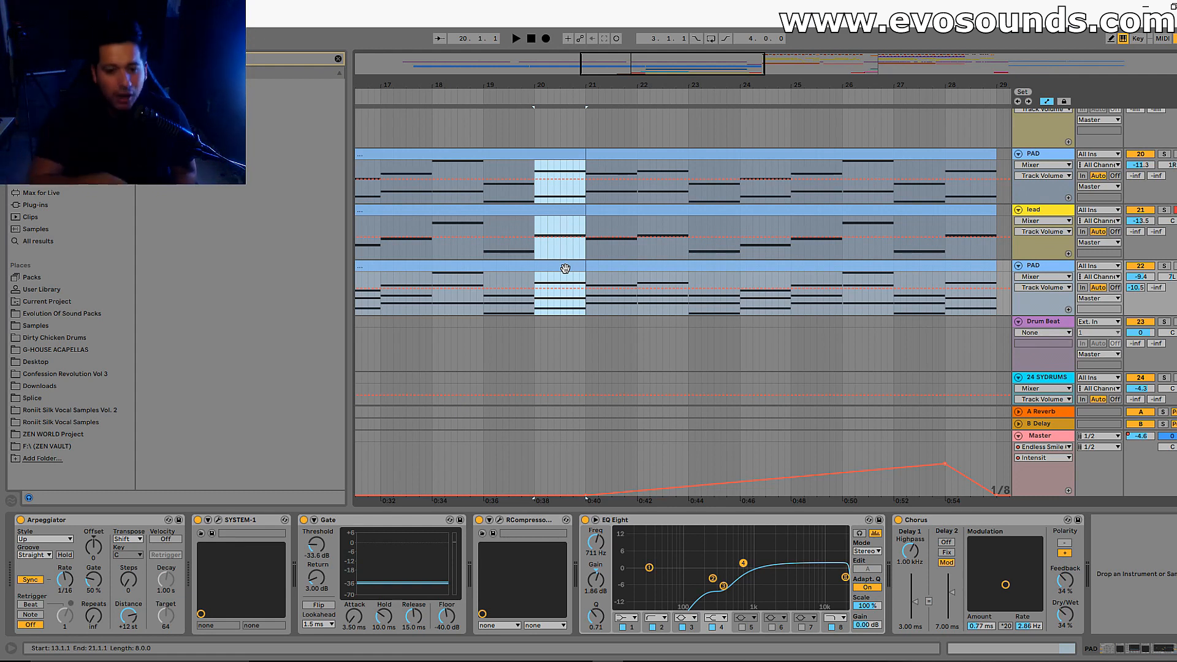
drag(537, 191, 557, 207)
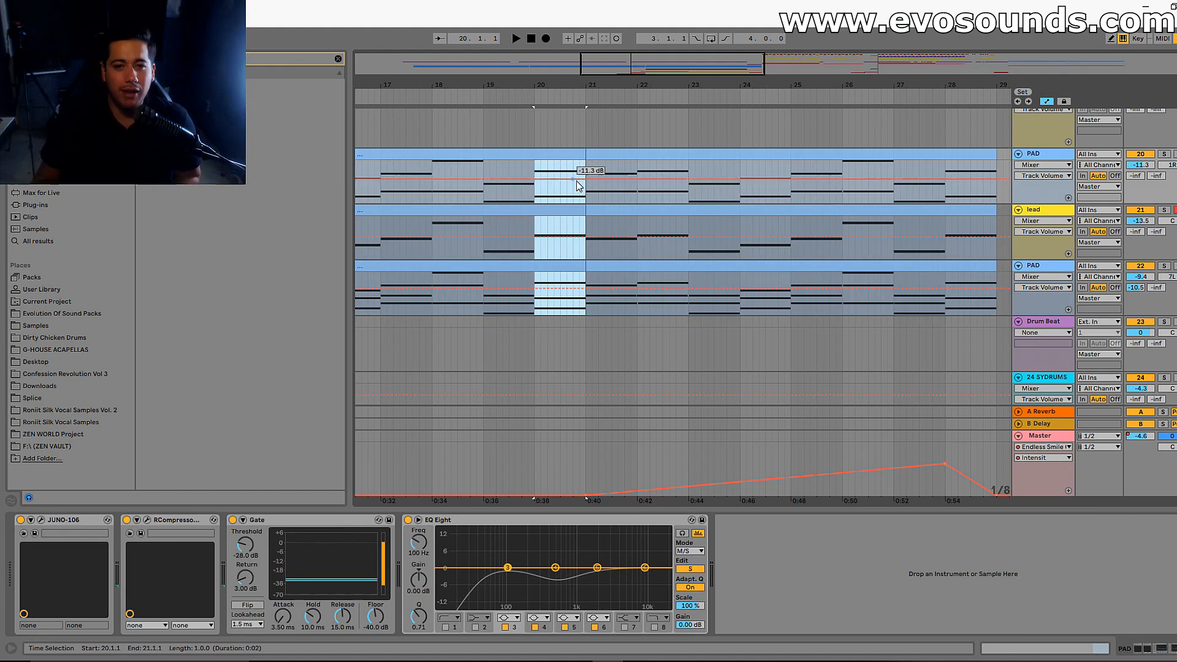
drag(588, 169, 638, 275)
drag(588, 138, 638, 306)
key(Right)
key(Right)
key(Right)
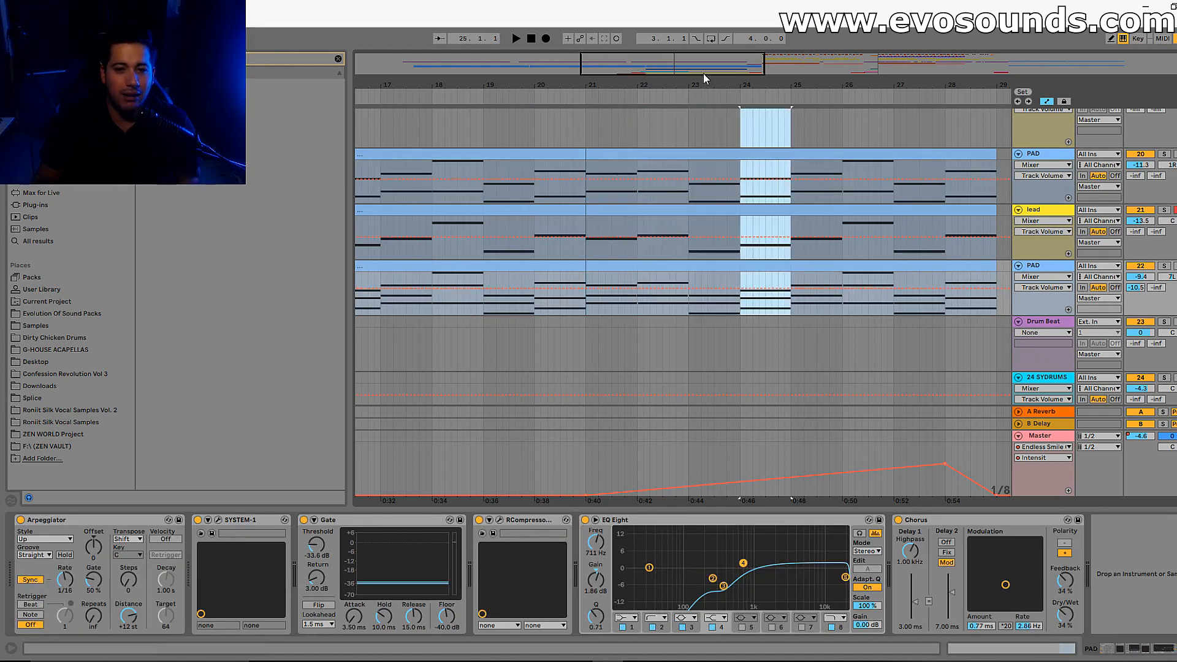
Hide the automation and duplicate bar 21 of the PAD, lead and PAD tracks seven times, repeating its chord up to bar 29
click(1047, 102)
drag(585, 133, 630, 271)
key(ctrl+d)
key(ctrl+d)
key(ctrl+d)
key(ctrl+d)
key(ctrl+d)
key(ctrl+d)
key(ctrl+d)
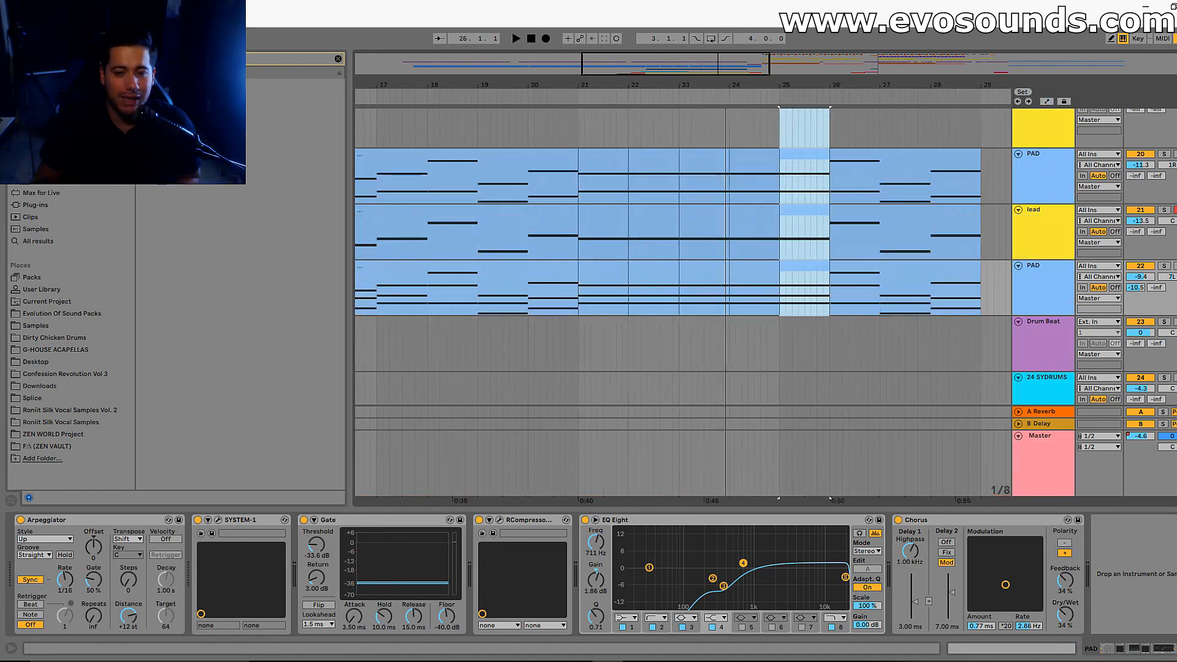
Group the two PAD tracks and the lead track and name the group "break"
key(minus)
scroll(1003, 209, up, 2)
click(1044, 209)
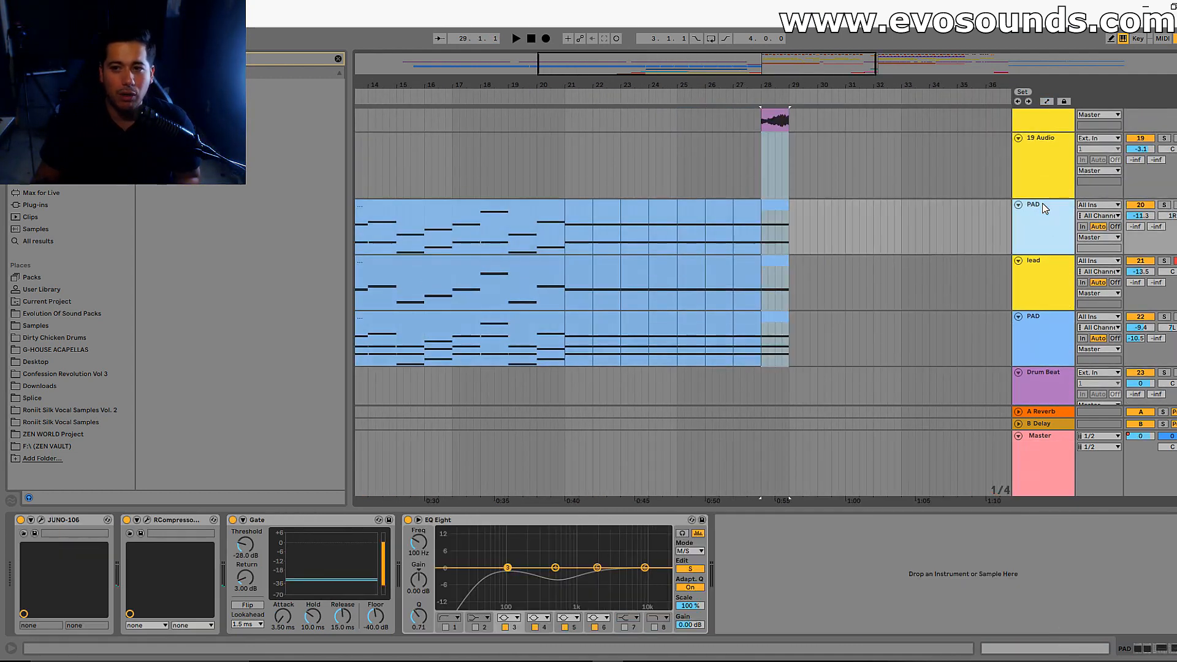
click(1043, 288)
click(1045, 327)
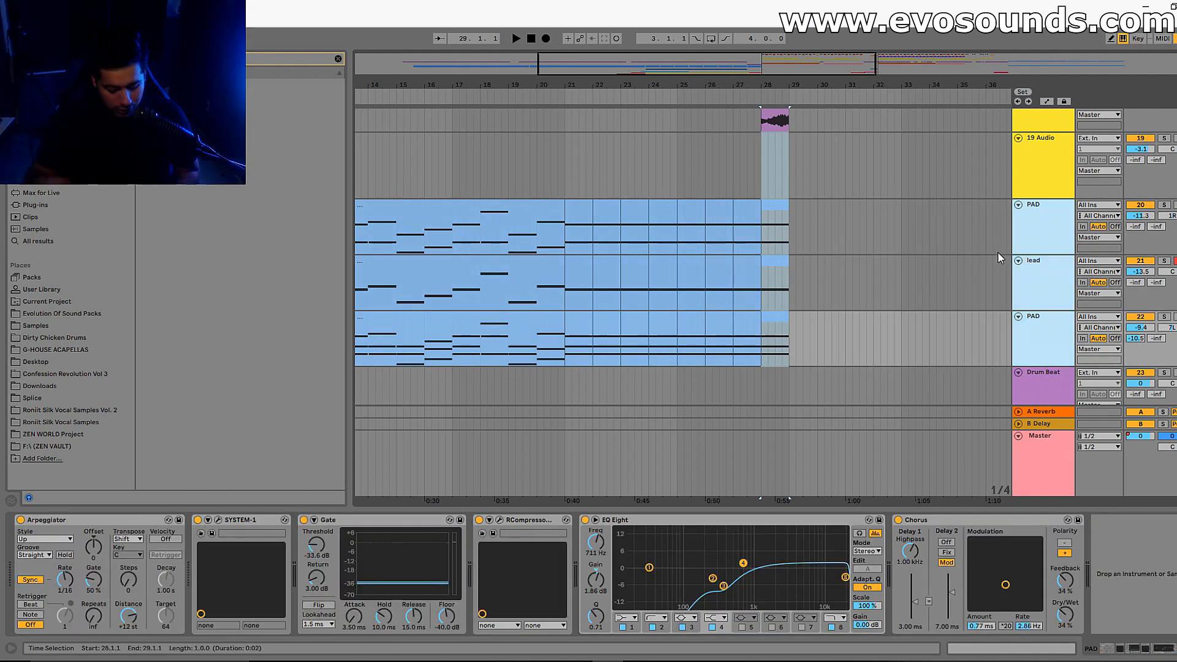
key(ctrl+g)
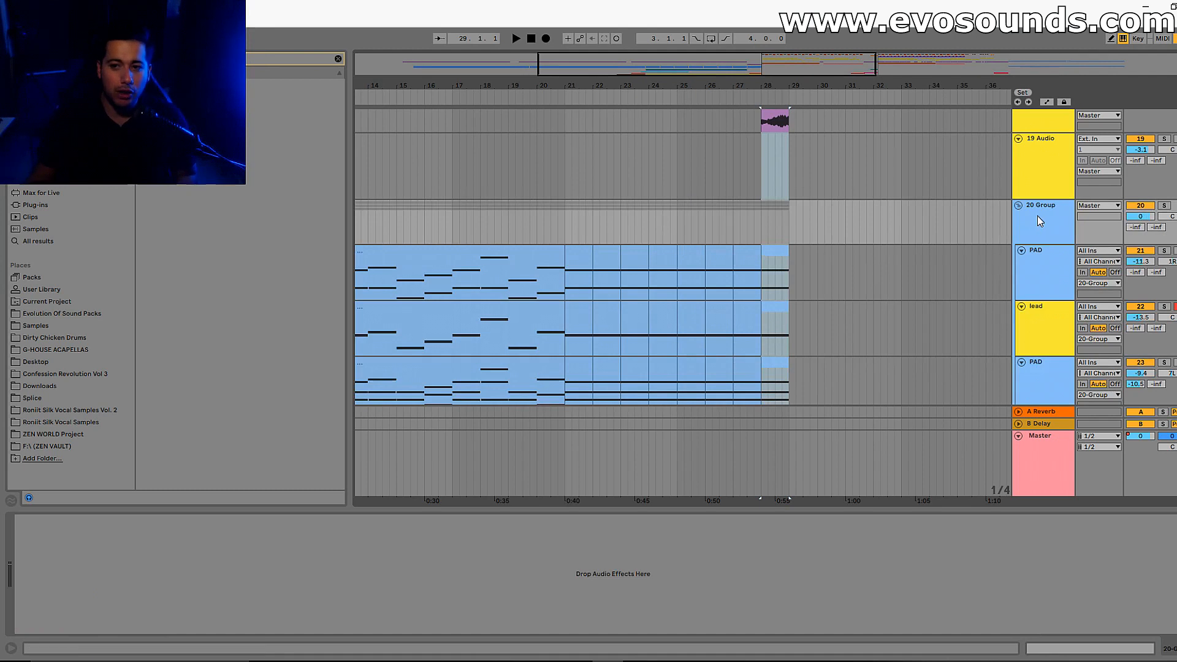
text(ak)
key(Return)
click(1040, 318)
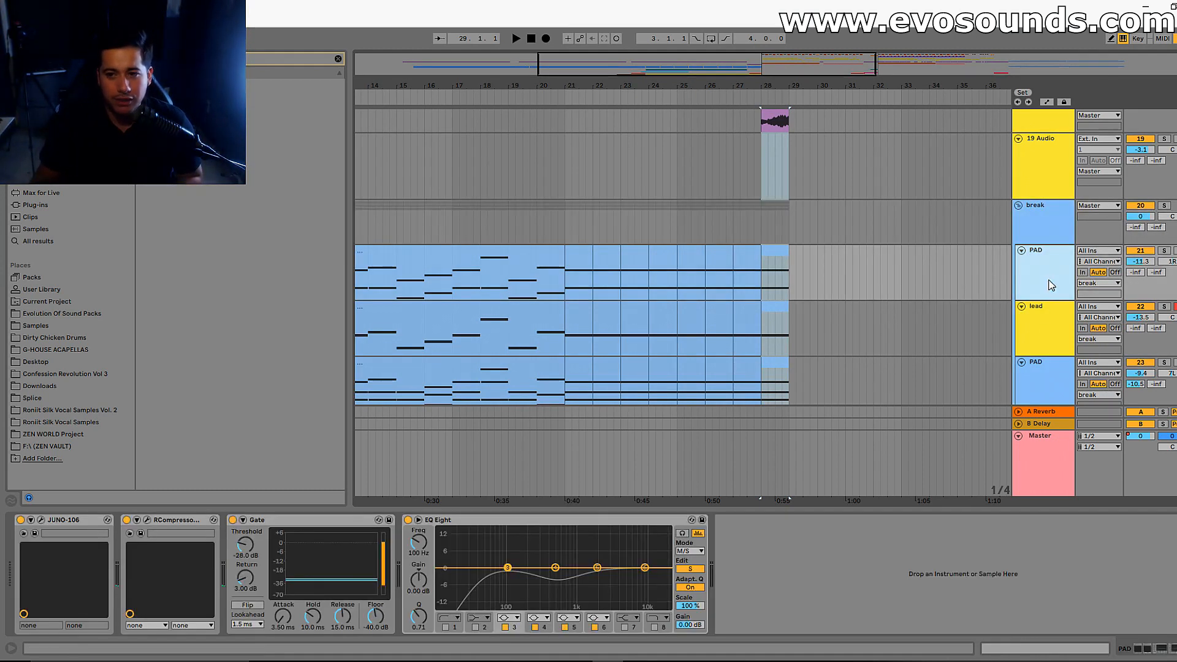
key(ctrl+g)
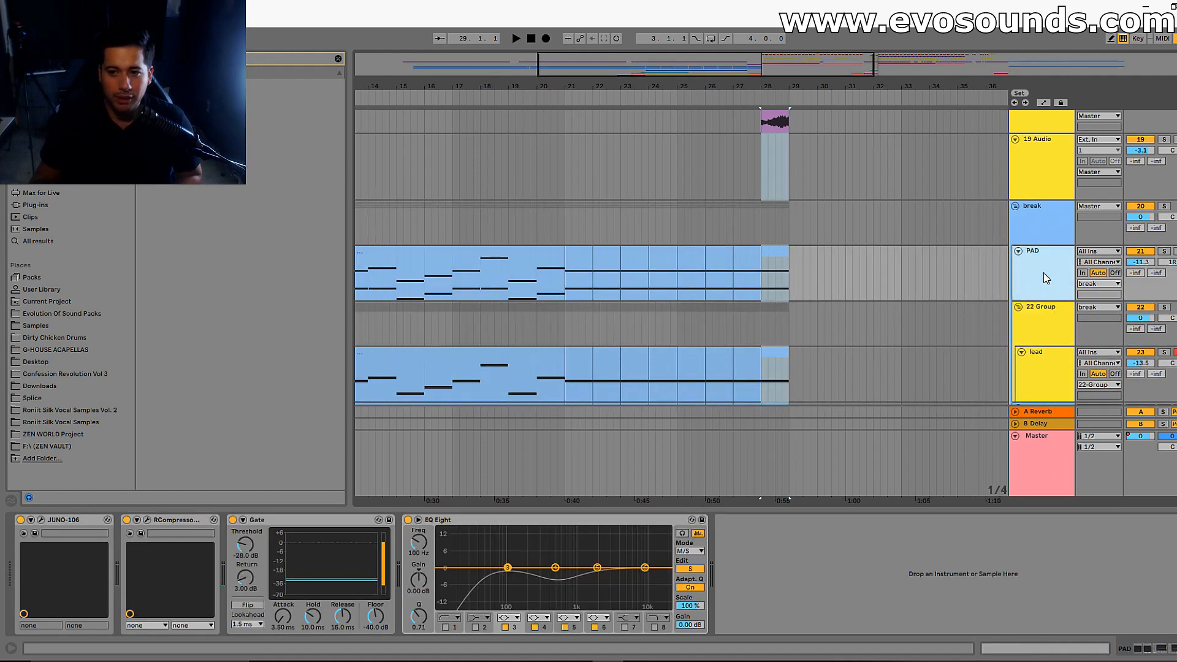
shift+click(1043, 276)
key(ctrl+g)
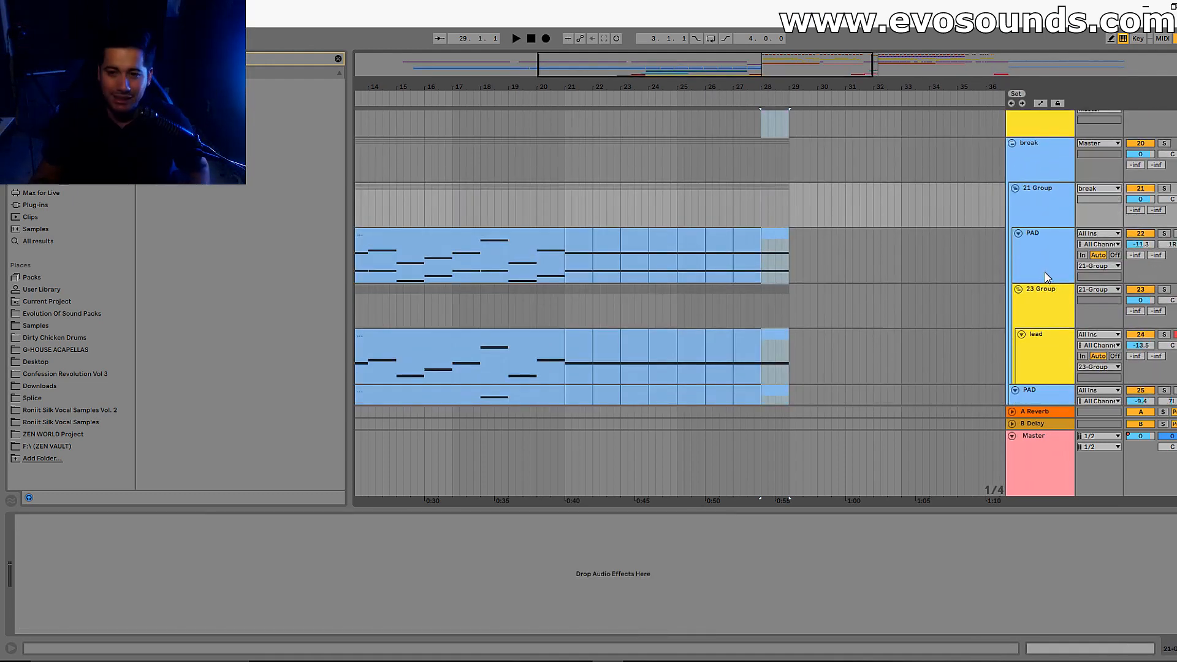
key(ctrl+z)
key(ctrl+z)
scroll(837, 281, up, 3)
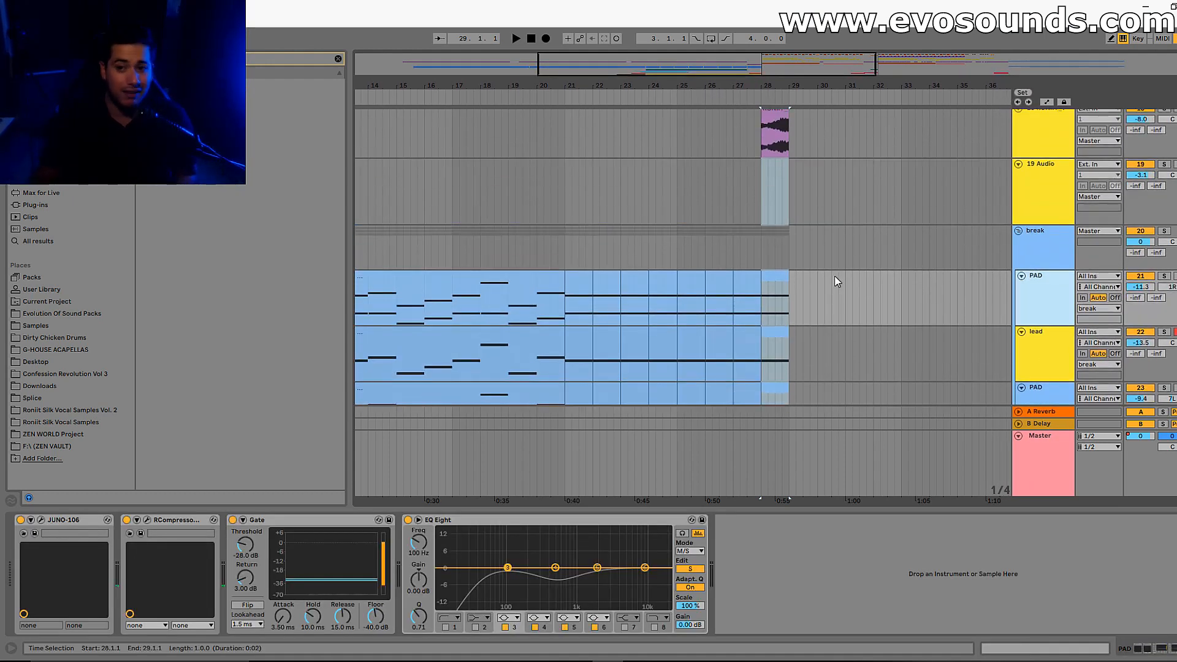
Add an Auto Filter with its default preset to the break group
click(993, 245)
click(338, 59)
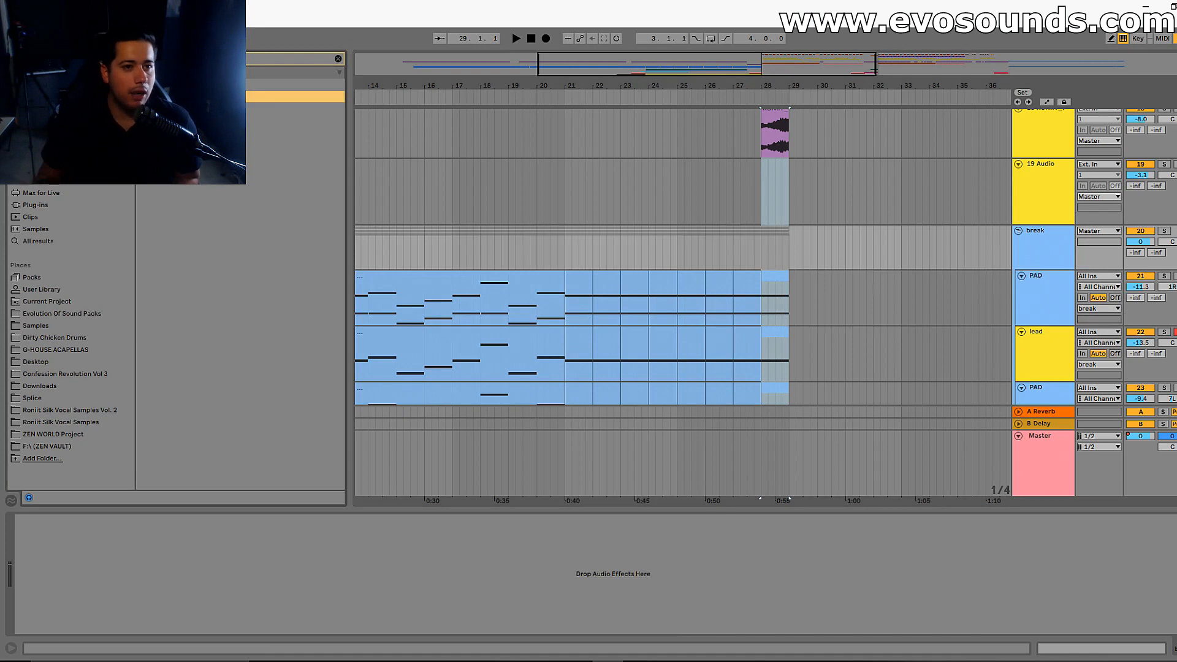
drag(302, 540, 303, 540)
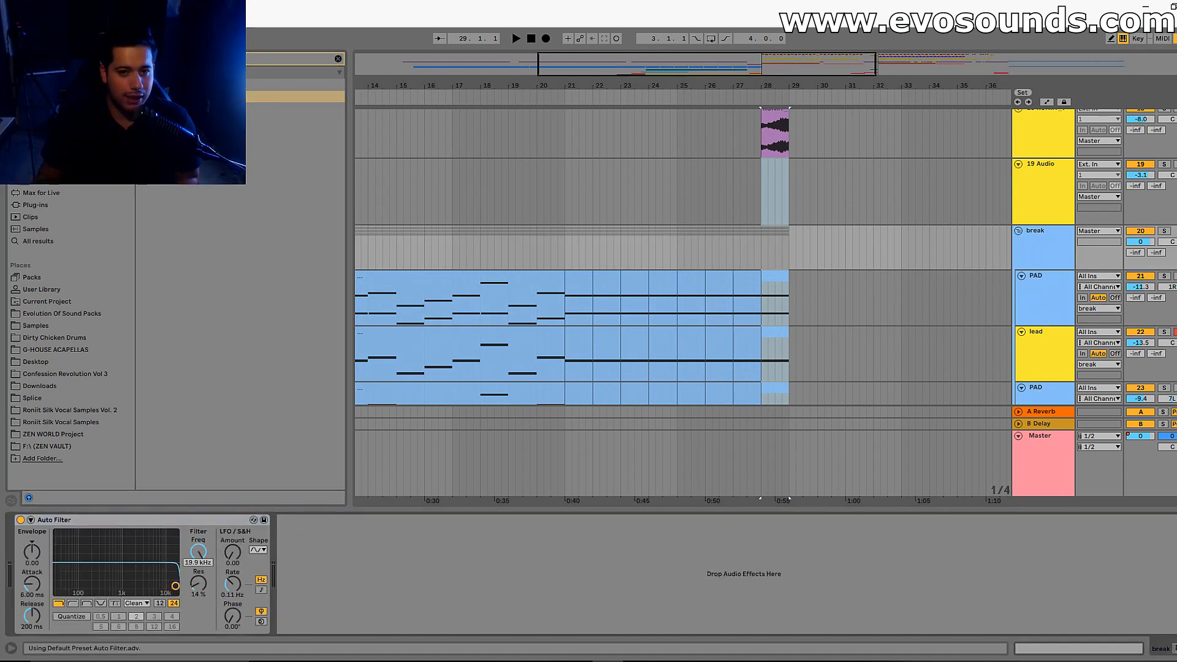
Automate the Auto Filter's frequency on the break group to ramp down from bar 21 to 39 Hz near bar 27, and play it back
click(1045, 102)
click(542, 257)
key(space)
click(567, 242)
drag(775, 237, 732, 266)
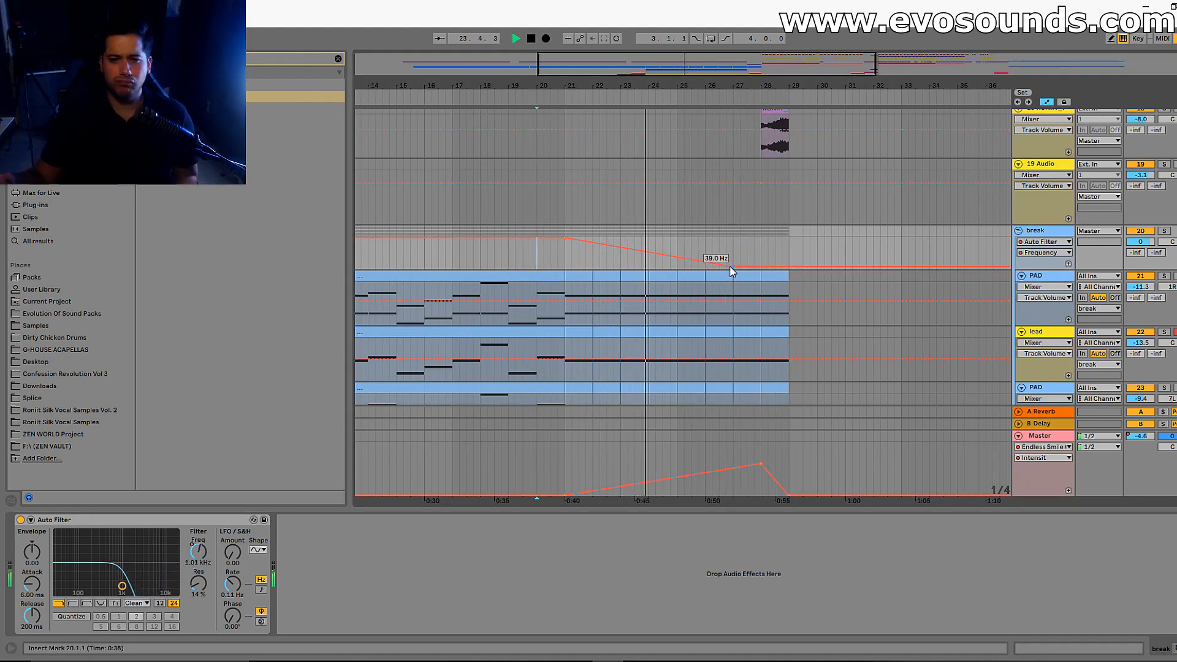
key(space)
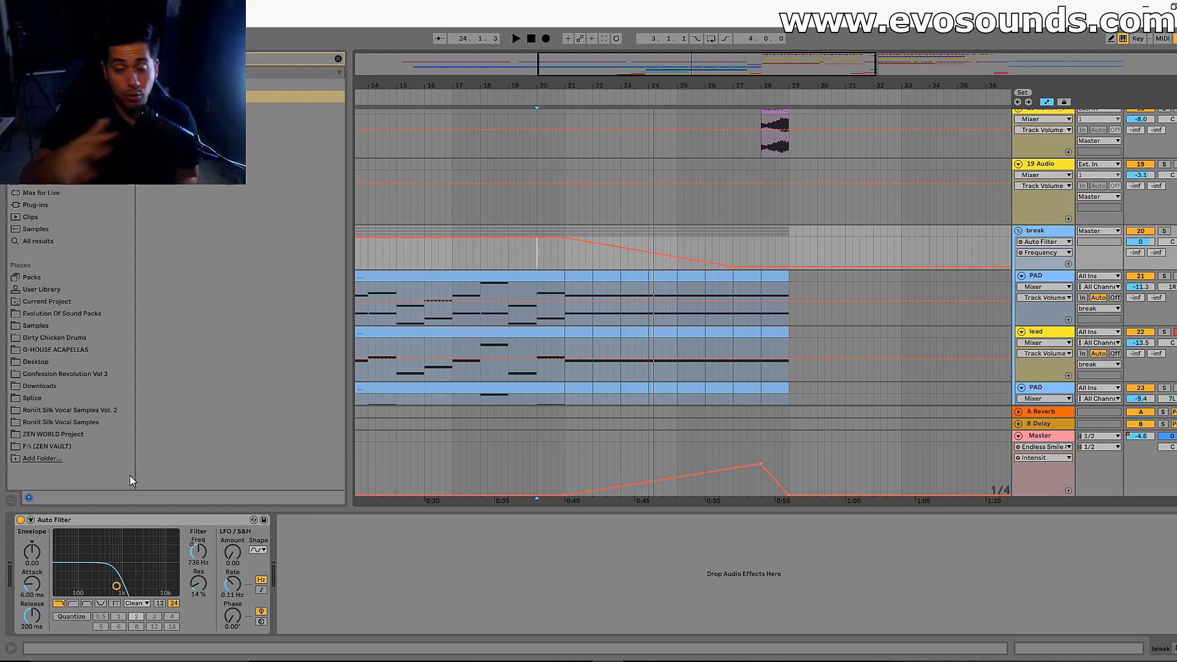
Raise the Auto Filter's resonance to 54% and switch the filter off
drag(198, 584, 198, 579)
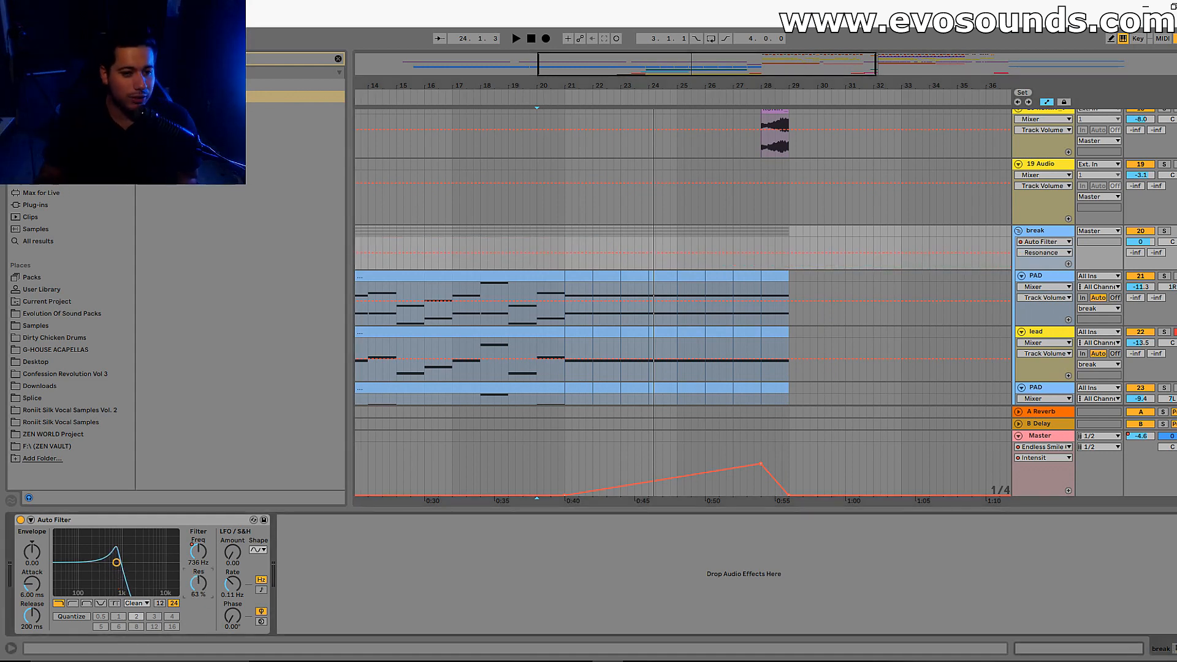
key(space)
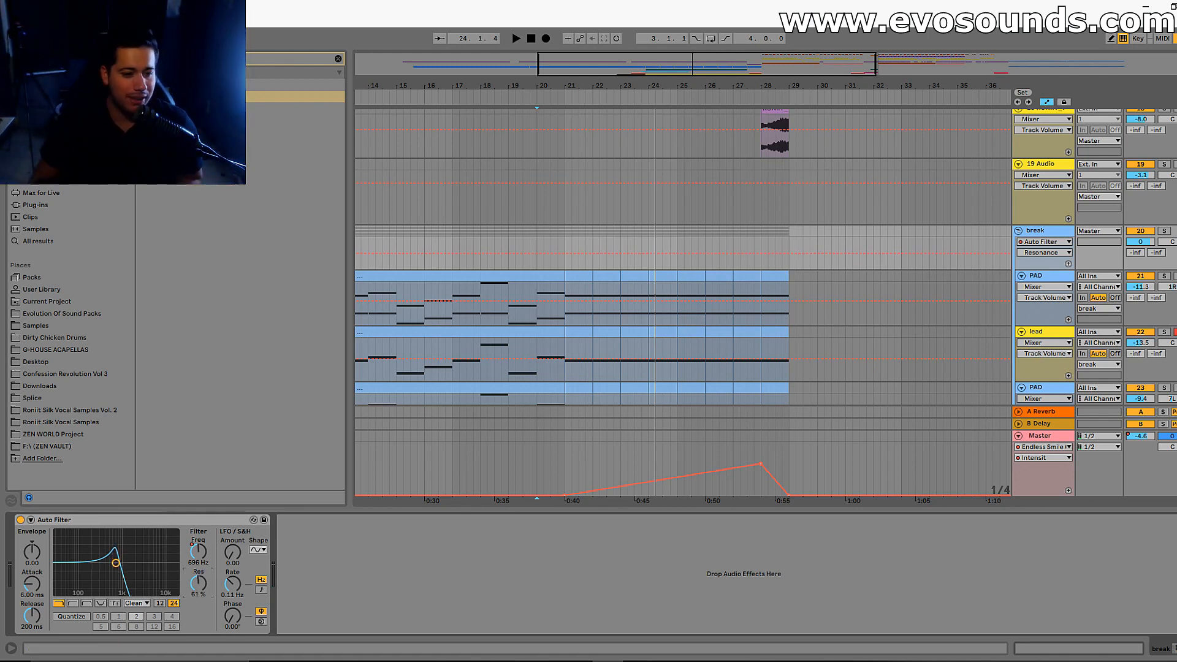
click(21, 520)
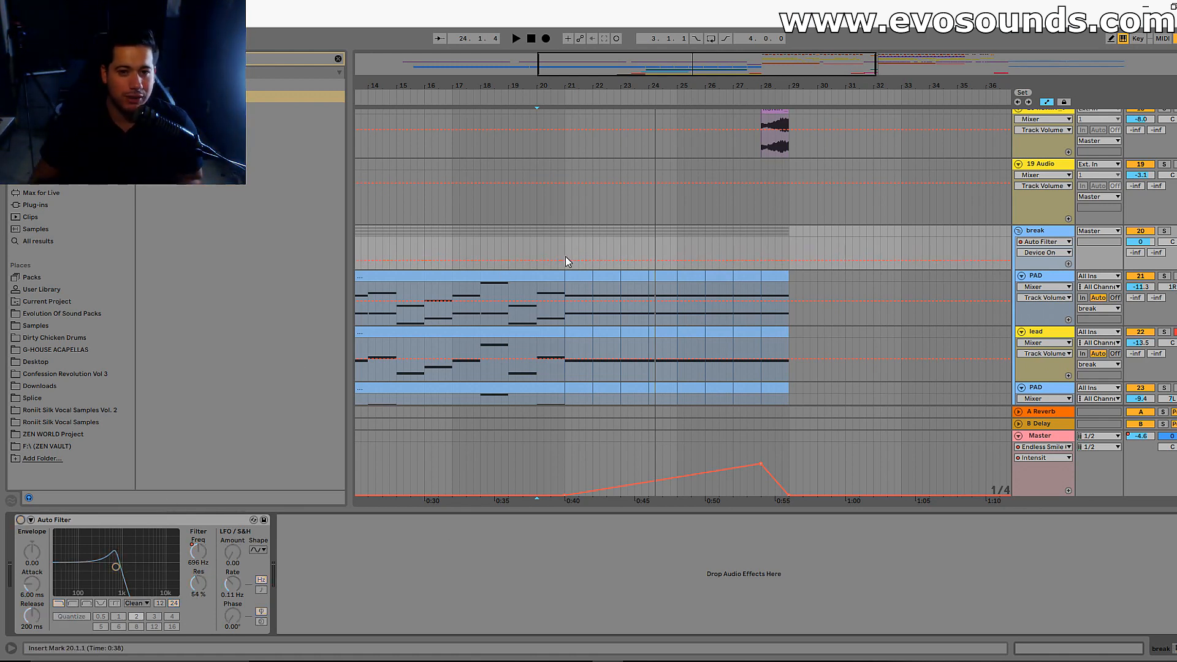
Automate the break group's Auto Filter to switch on at bar 21 and play it back
drag(564, 259, 564, 241)
key(space)
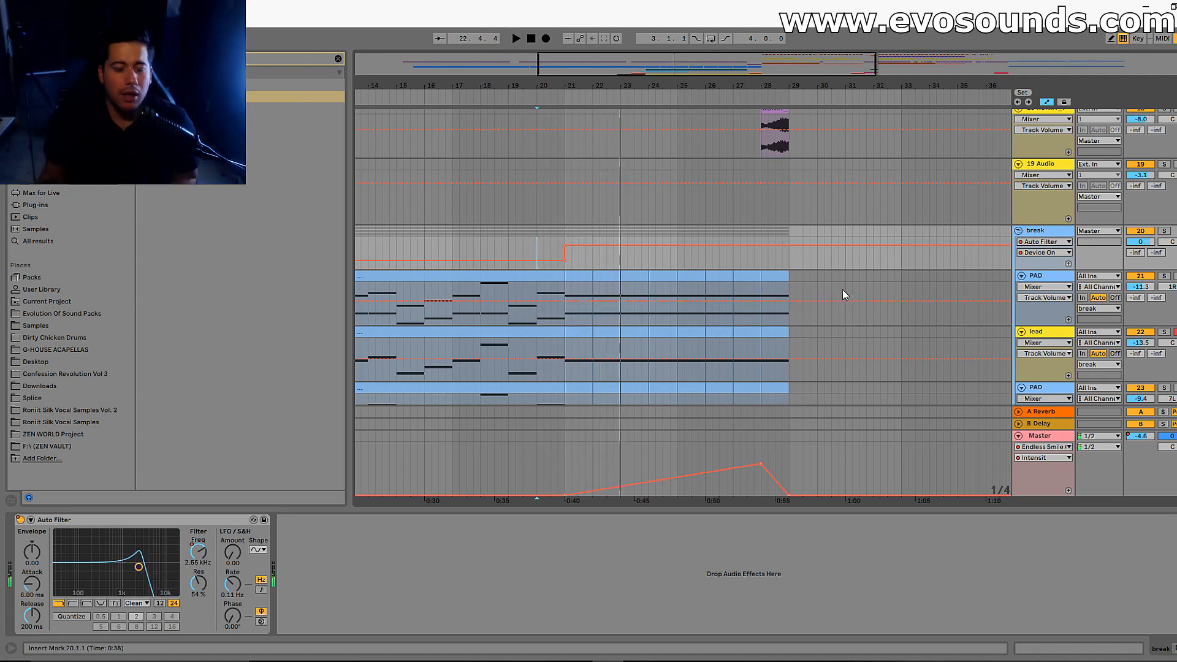
Listen in isolation to the upward sweep on the UP track and the reverse vocal leading into bar 21
scroll(827, 293, down, 5)
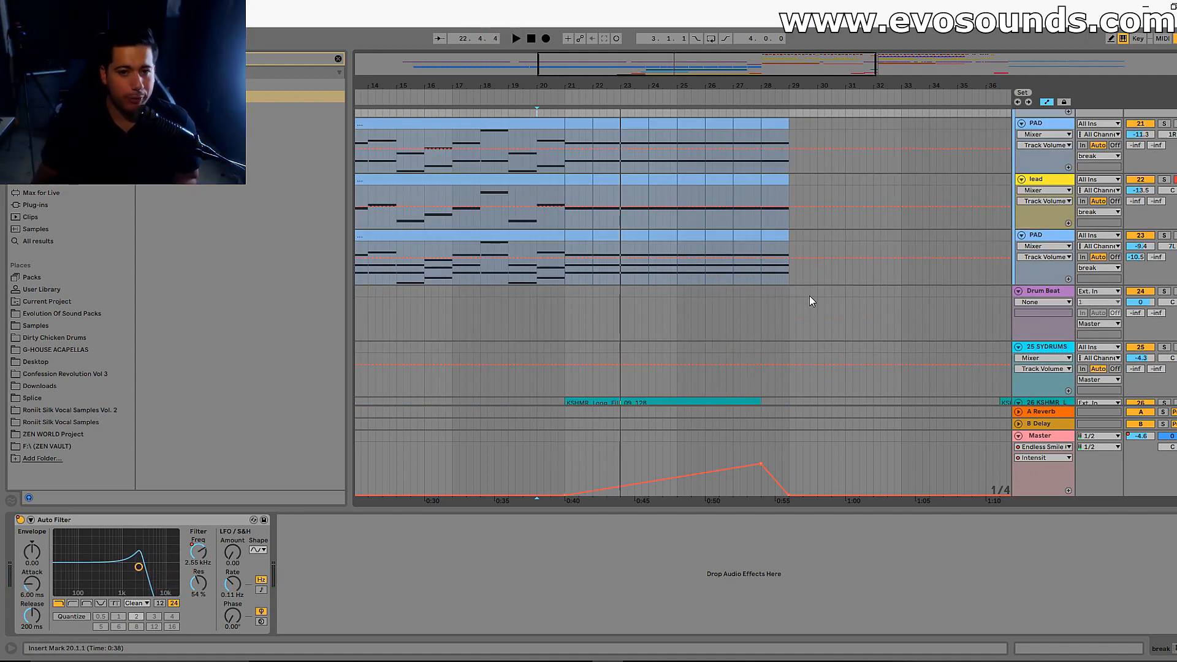
scroll(809, 296, down, 15)
scroll(581, 268, down, 2)
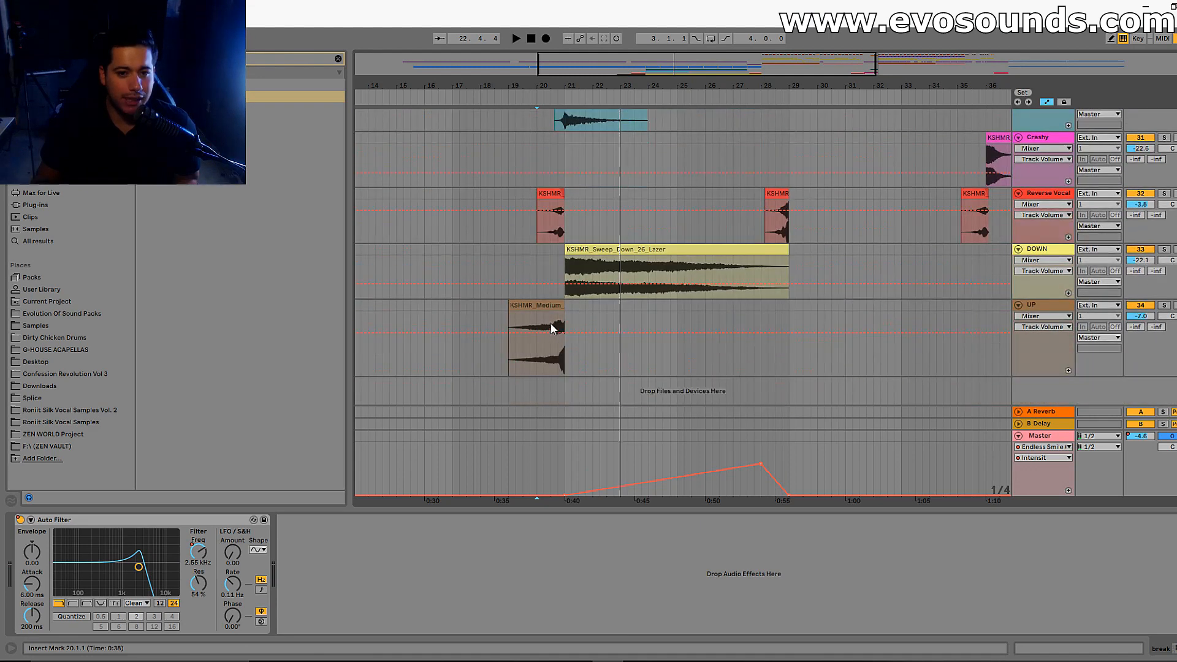
click(536, 337)
key(space)
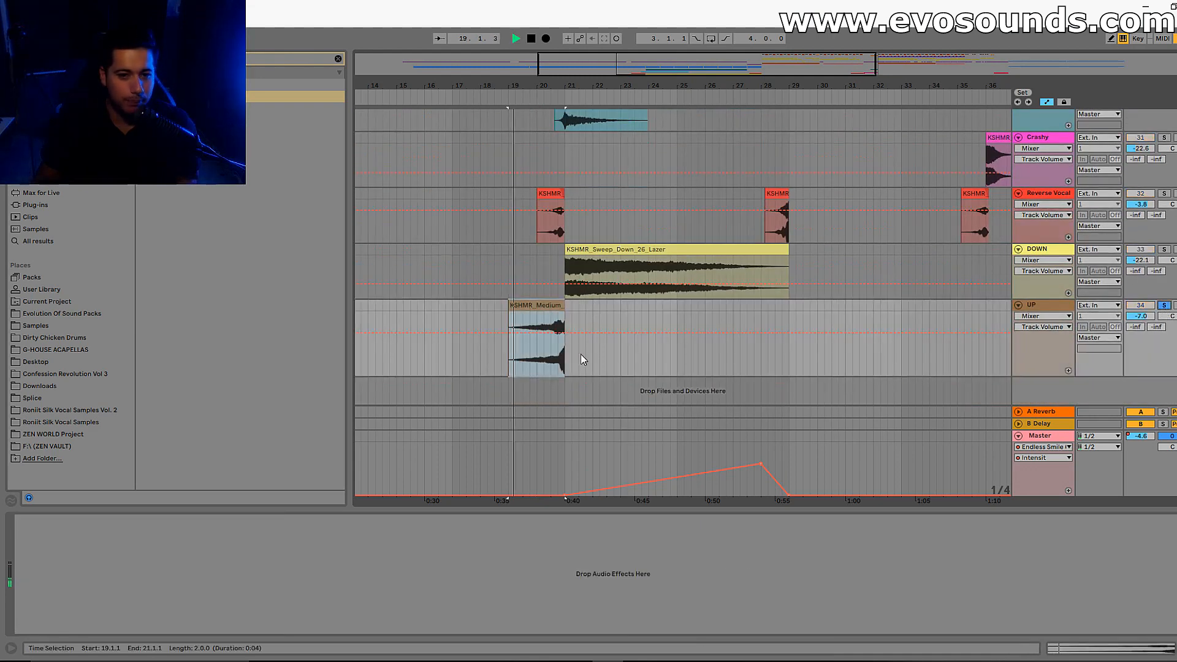
drag(554, 334, 553, 359)
key(ctrl+z)
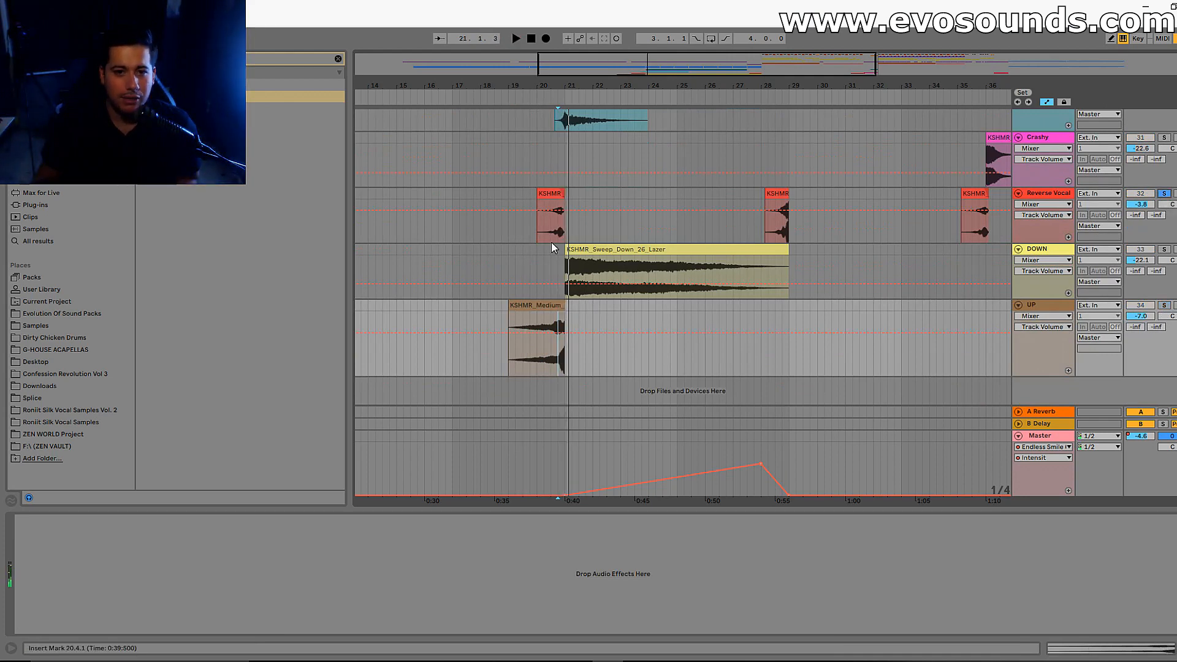
Solo the Impact track and play its impact sample around bar 21
scroll(620, 242, up, 4)
click(580, 183)
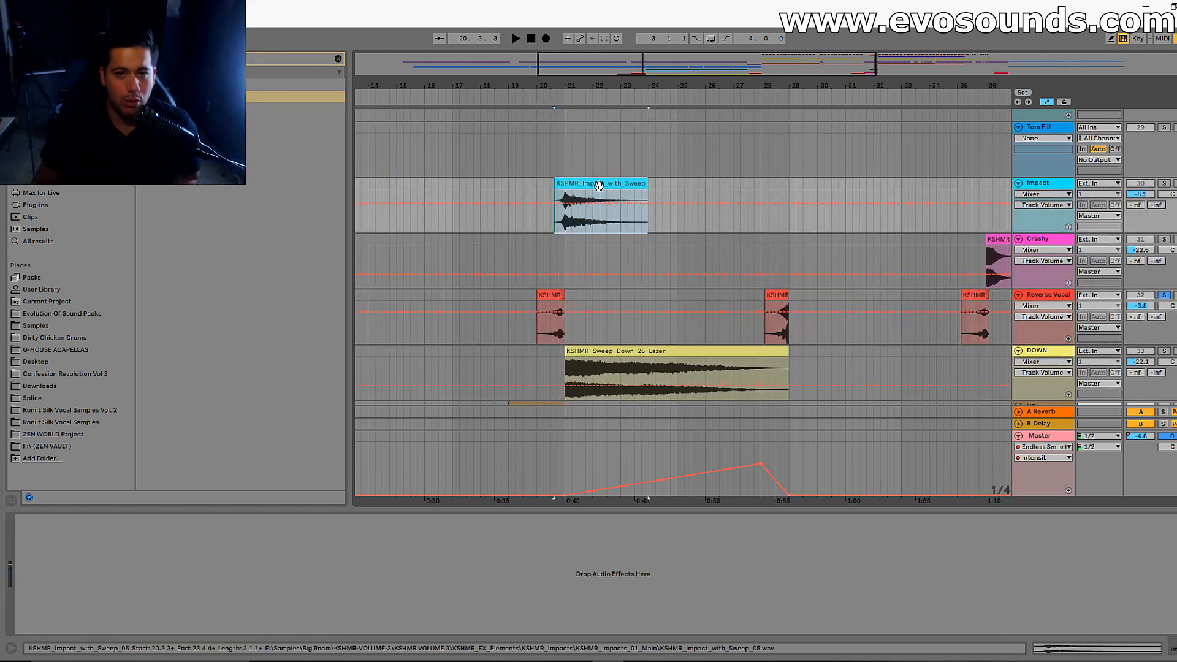
click(1164, 182)
key(space)
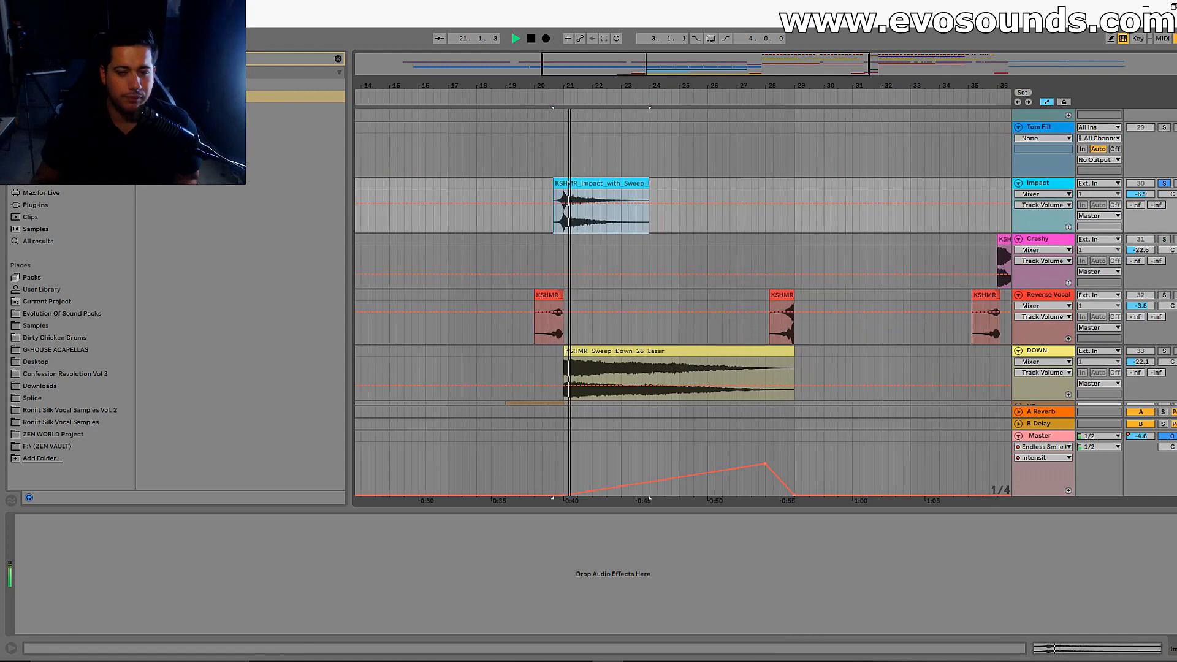
key(plus)
key(space)
Solo the DOWN track, play its laser sweep from bar 21, and unsolo it
scroll(1139, 276, down, 3)
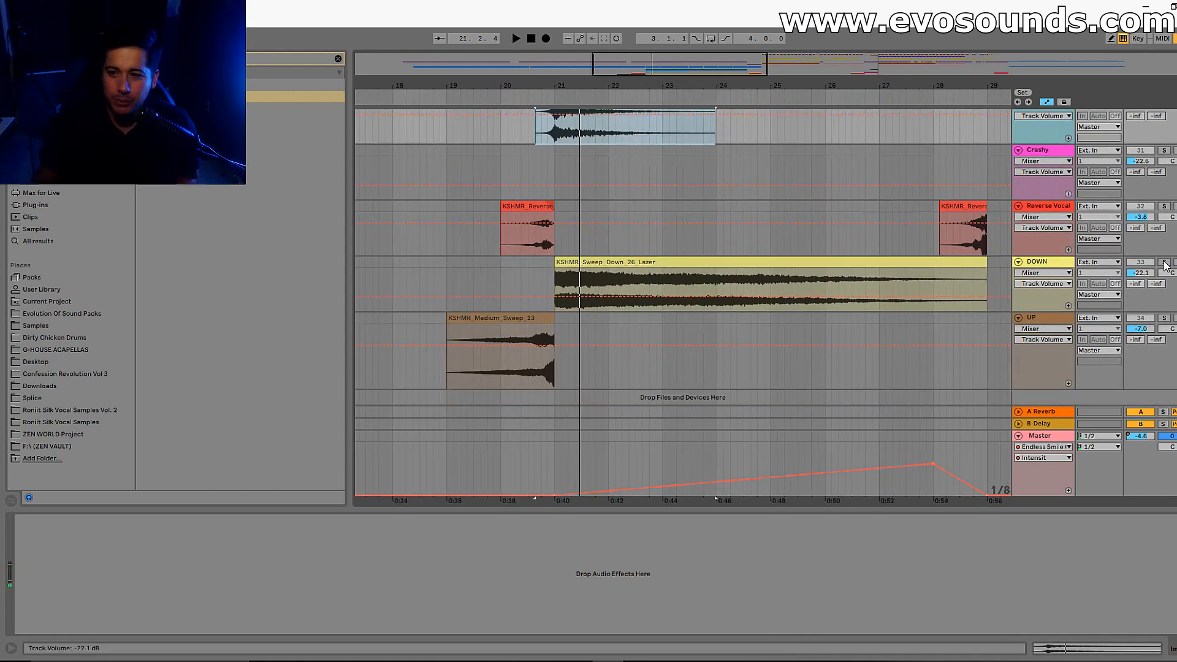
click(1163, 262)
key(space)
key(space)
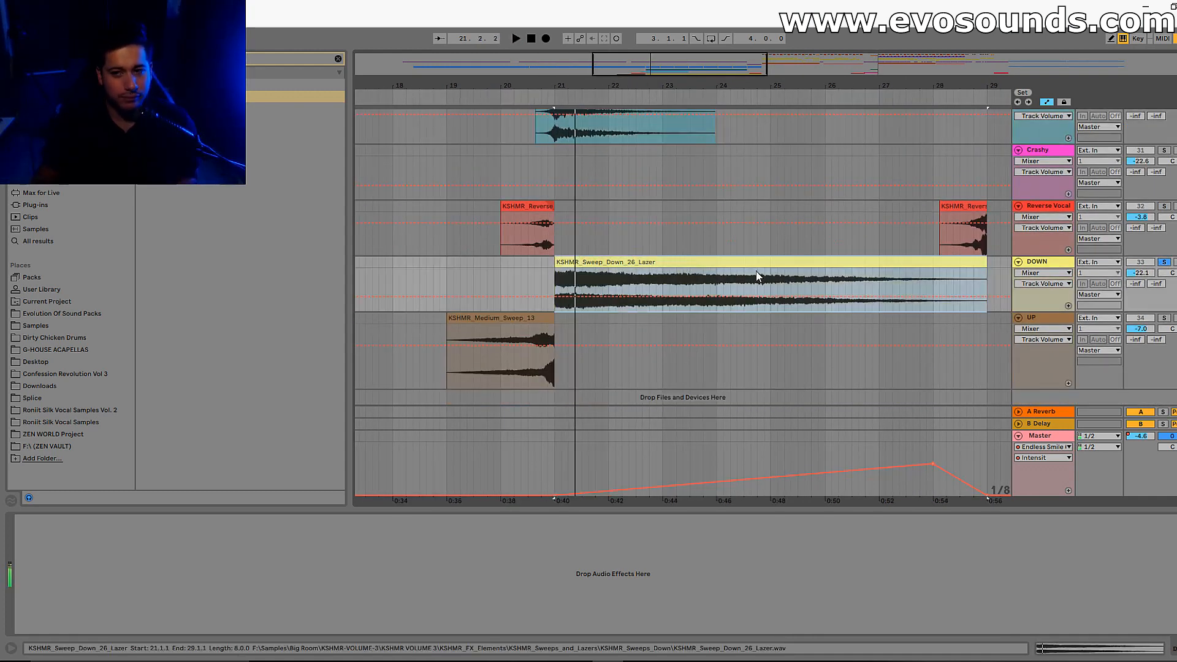
click(1165, 262)
Examine the medium sweep, reverse vocal, long drum fill and long uplifter sweep clips placed around the build-up
click(502, 355)
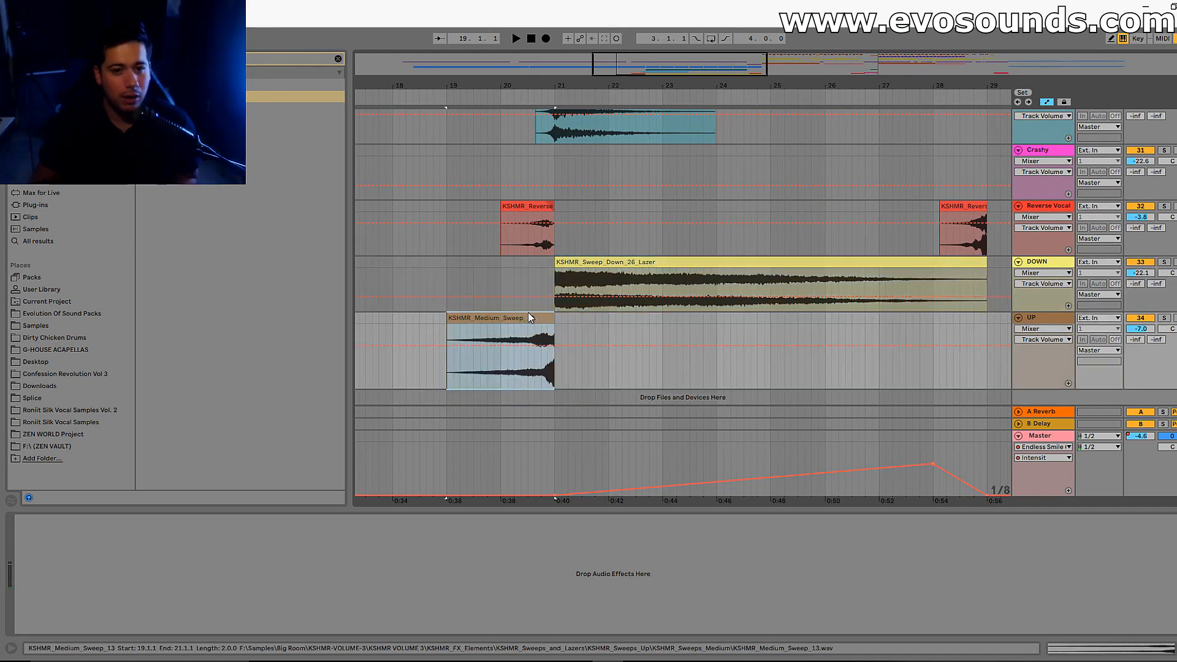
click(540, 206)
click(539, 204)
scroll(542, 207, up, 4)
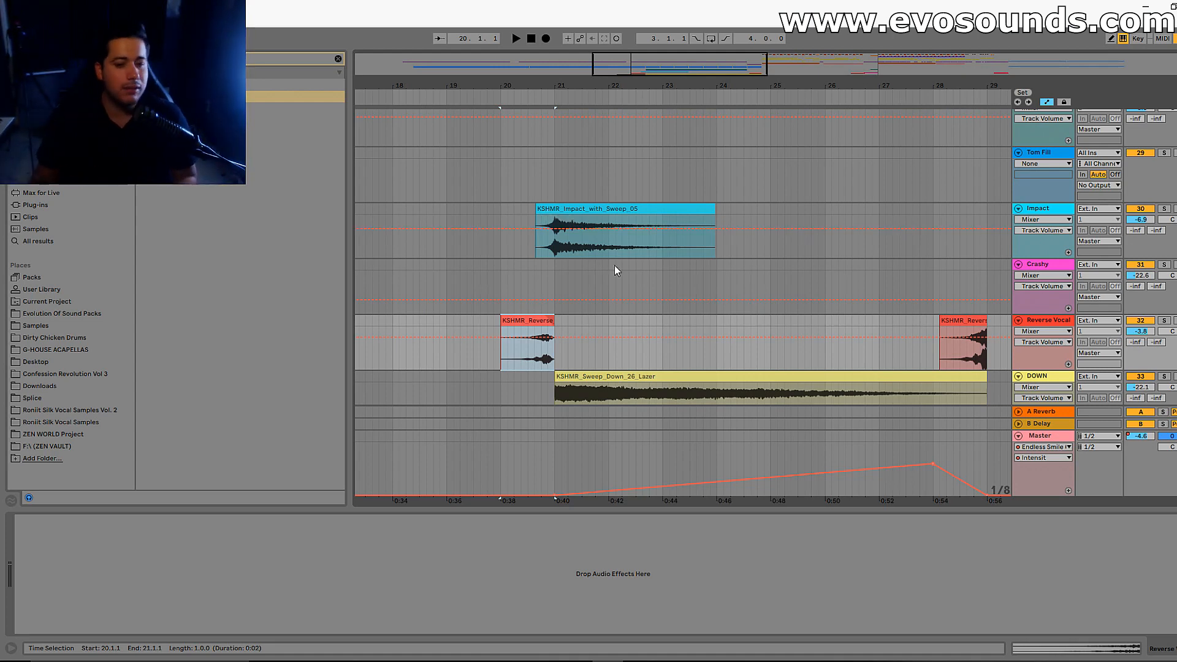
drag(656, 511, 656, 634)
scroll(716, 337, up, 5)
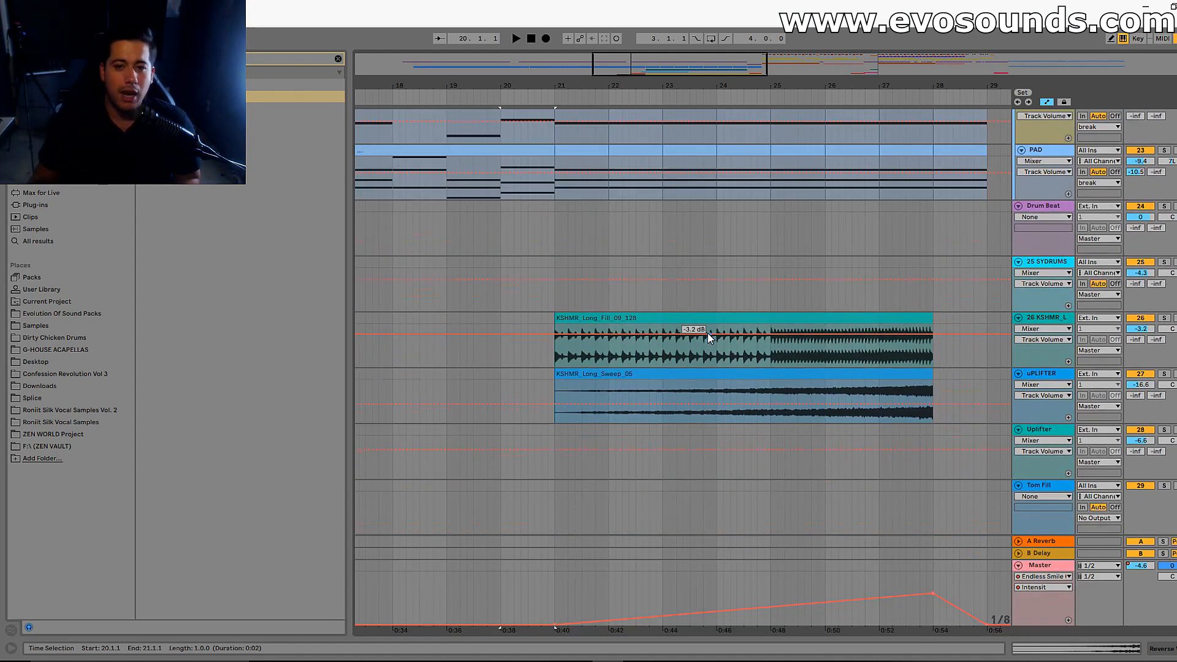
click(674, 254)
click(699, 310)
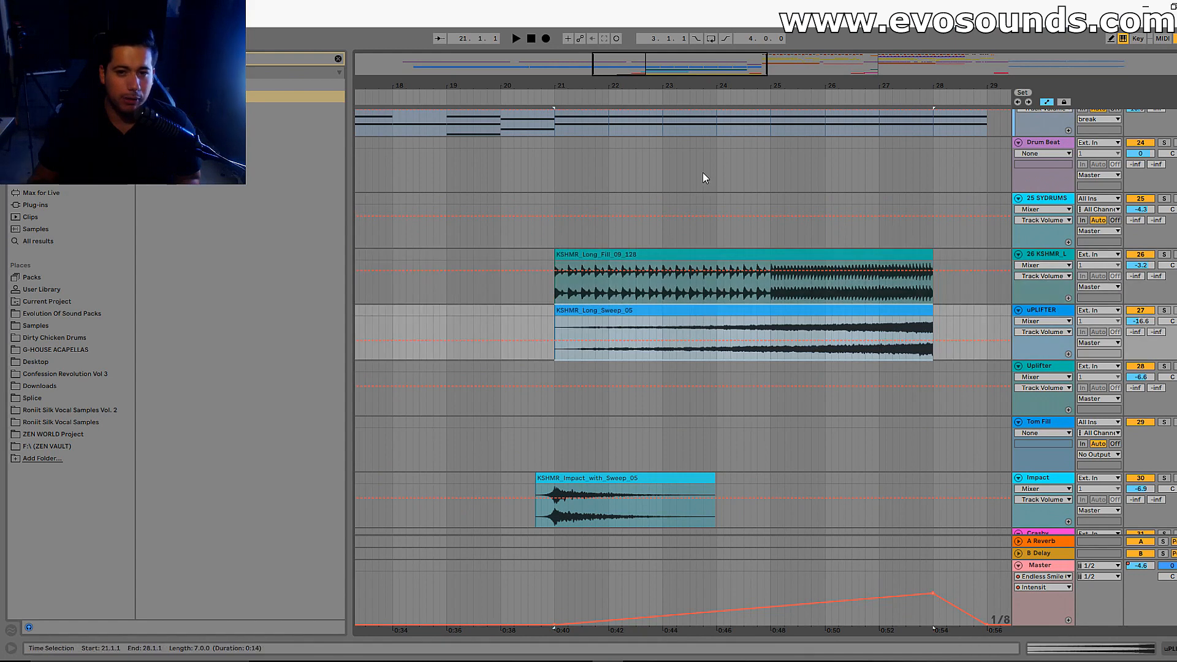
drag(660, 70, 662, 58)
scroll(727, 545, down, 2)
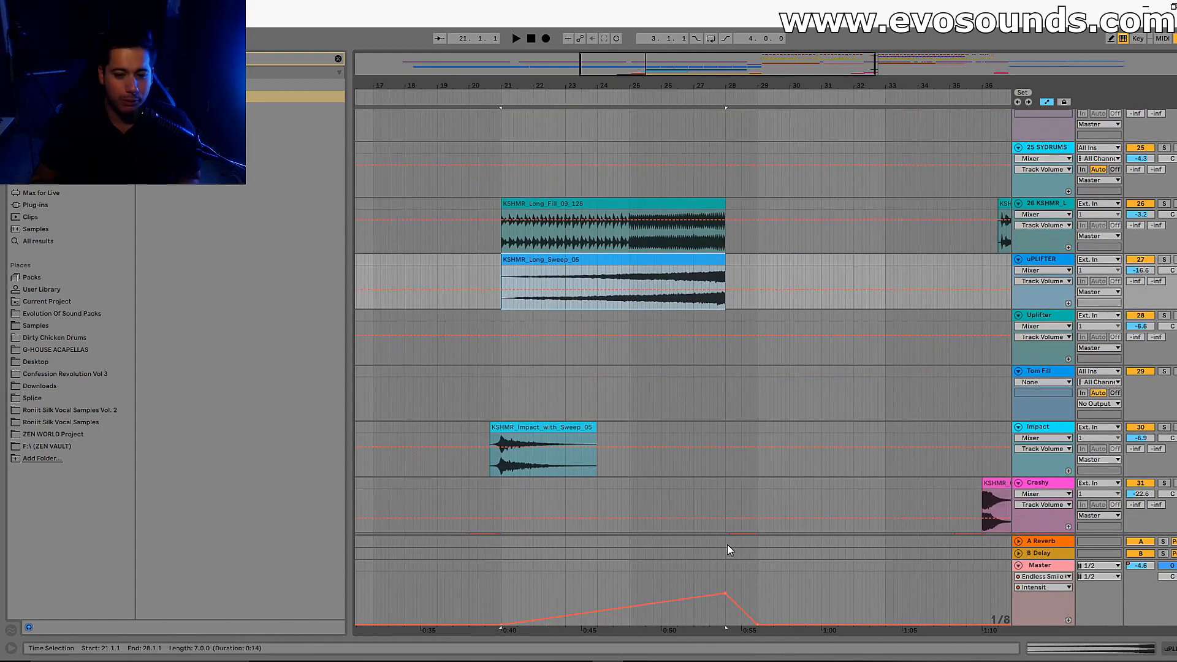
View the Endless Smile plug-in's intensity control on the Master track and close its window
double_click(1039, 563)
click(40, 519)
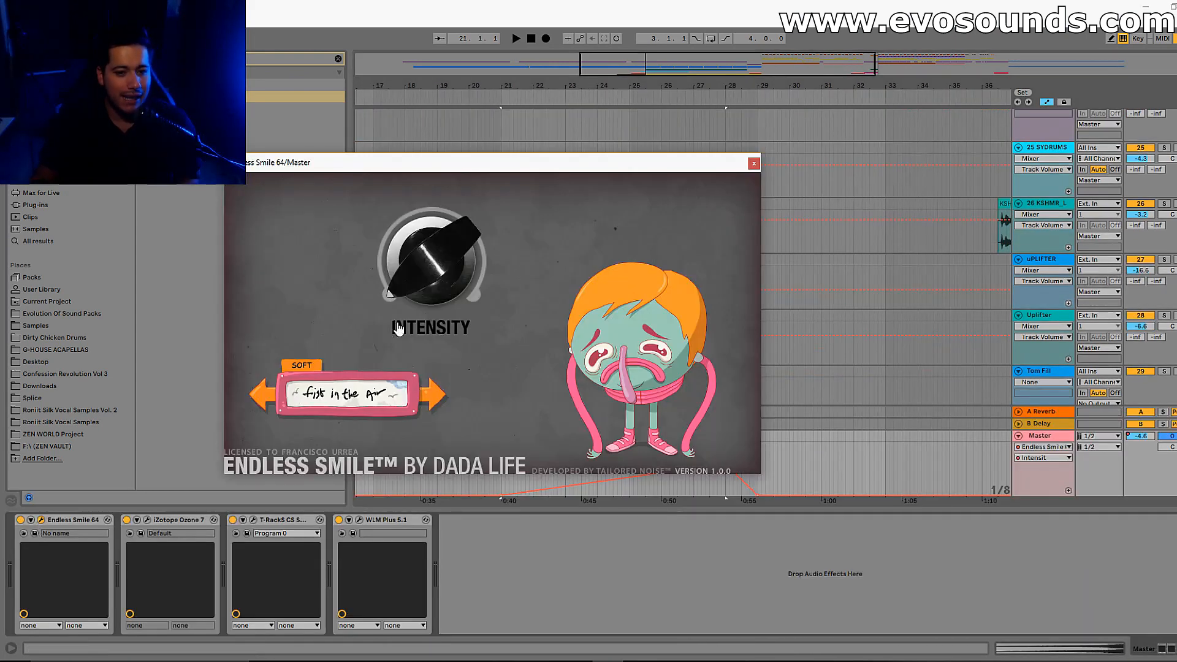
click(753, 164)
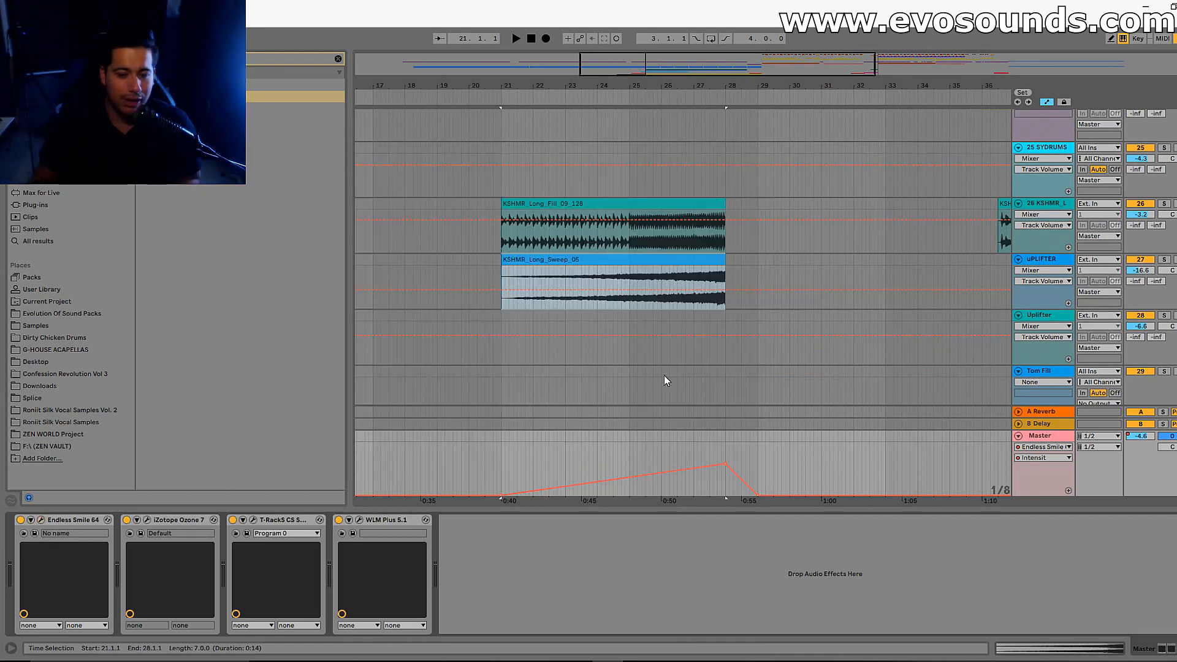
Play the drop's bass clips on the first Bass track from bar 29
scroll(674, 384, up, 5)
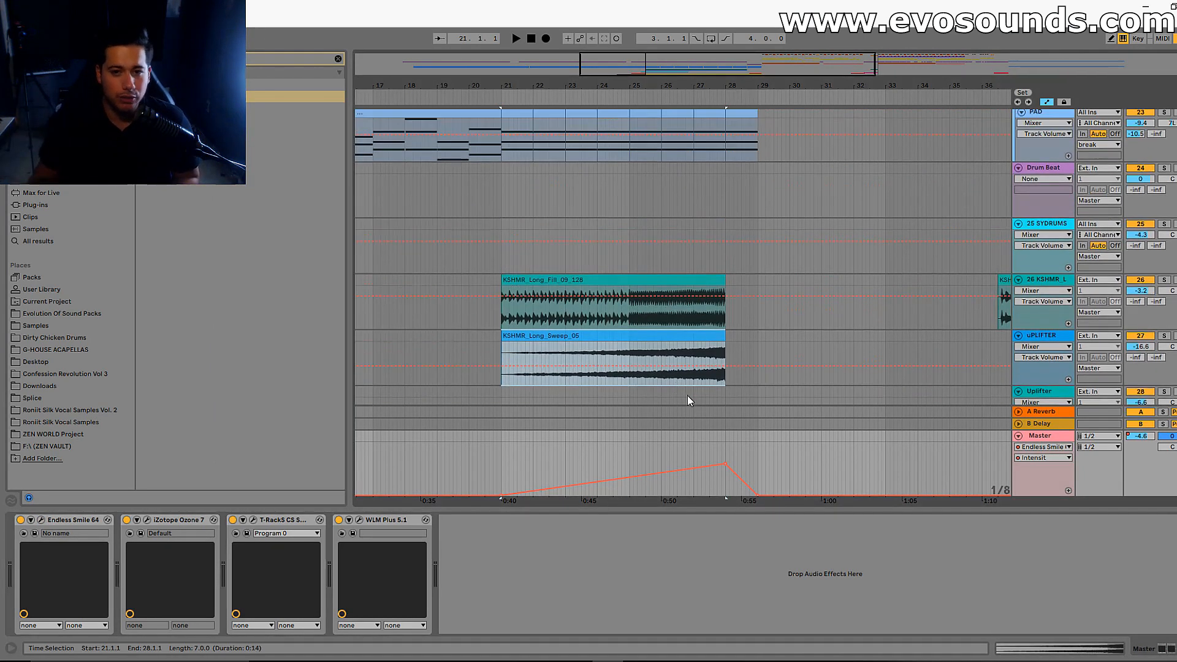
scroll(686, 413, up, 1)
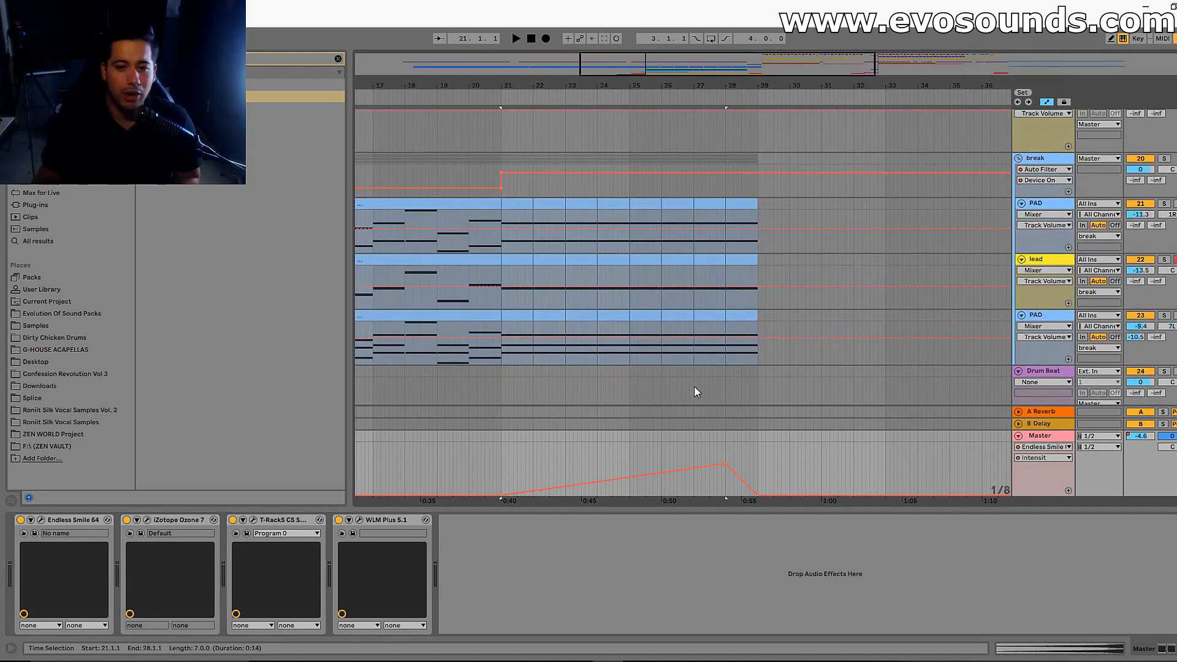
click(688, 385)
drag(727, 506, 709, 630)
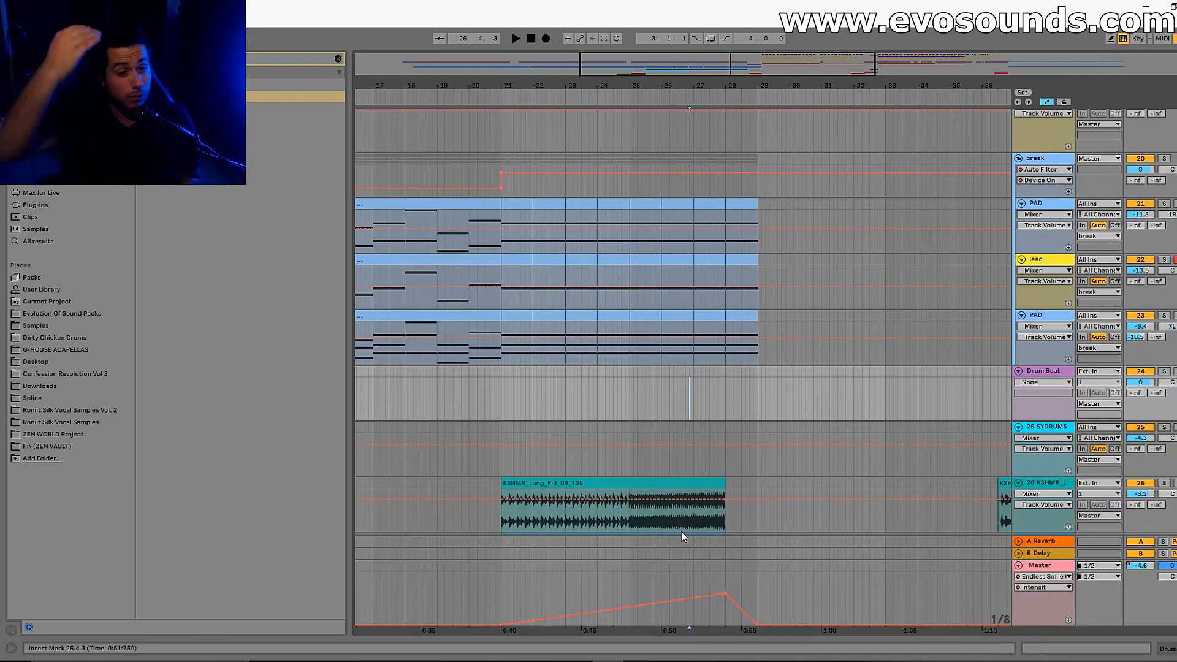
scroll(685, 491, up, 15)
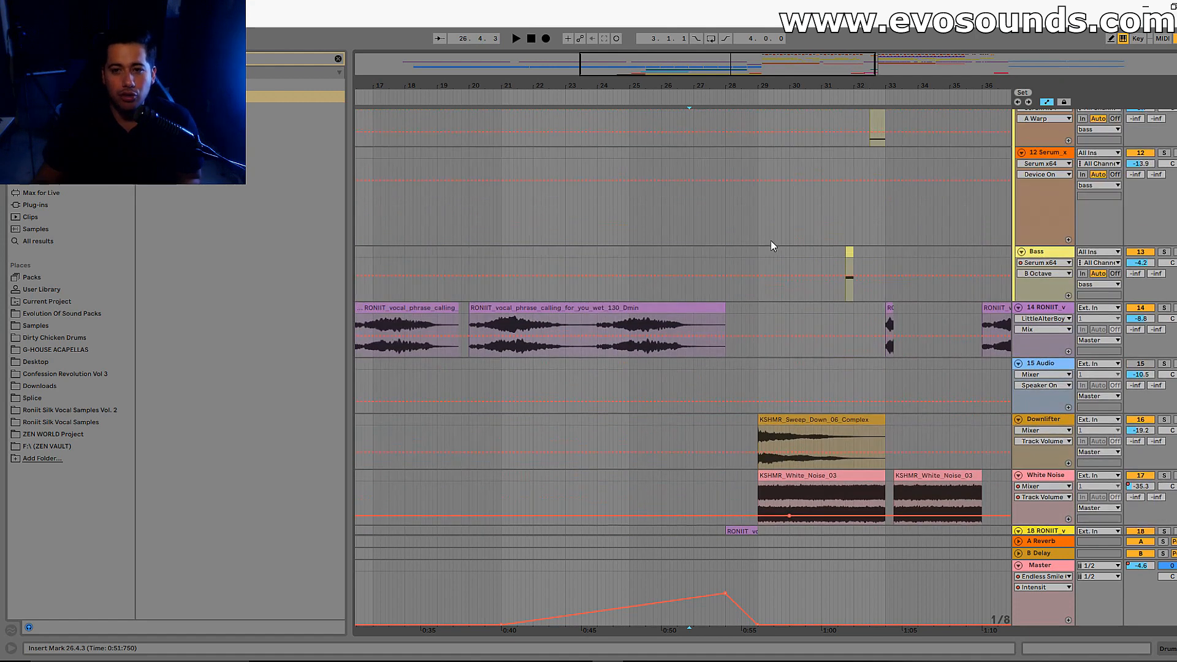
click(760, 217)
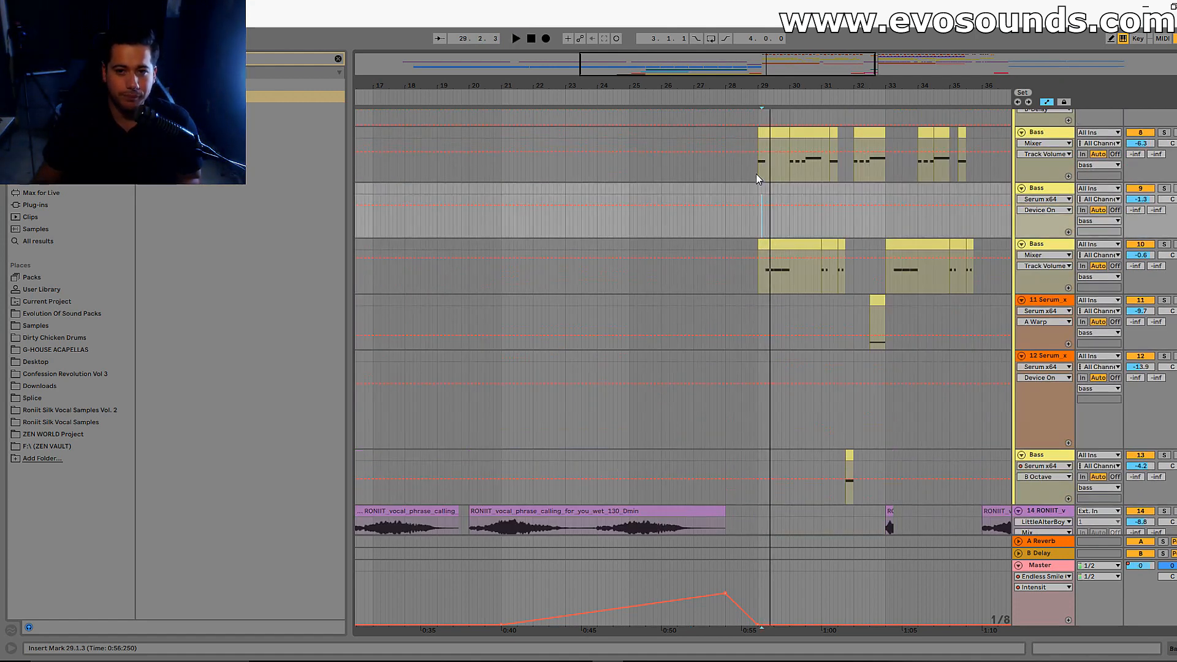
click(755, 174)
key(space)
key(plus)
key(minus)
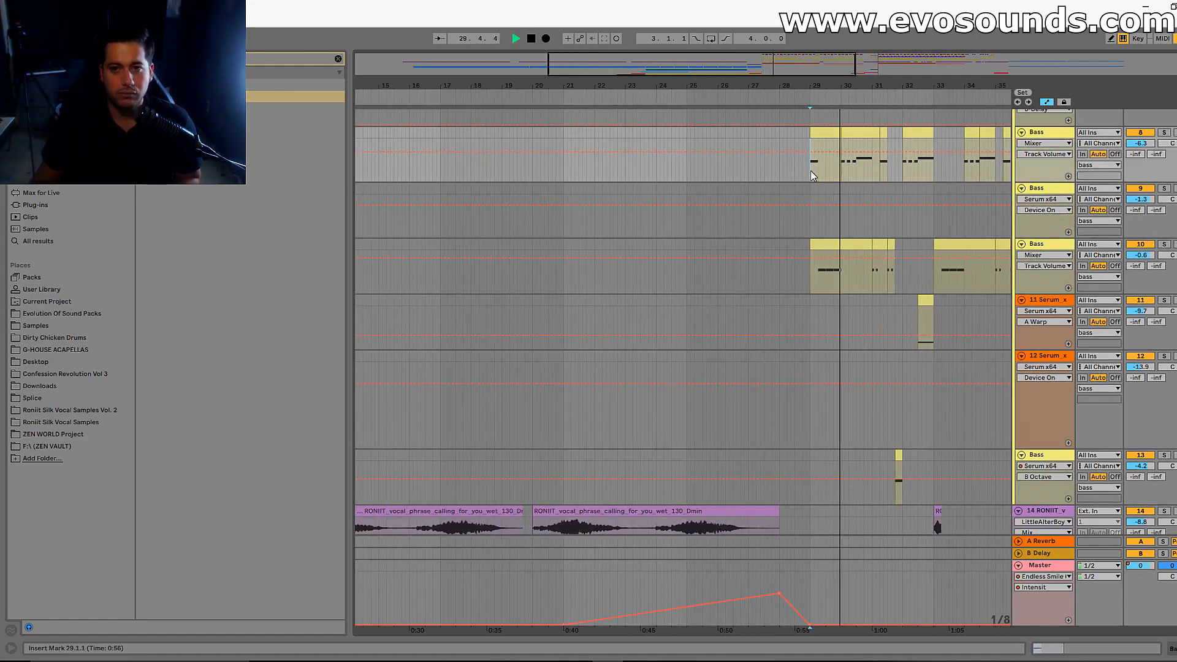
drag(810, 166, 822, 164)
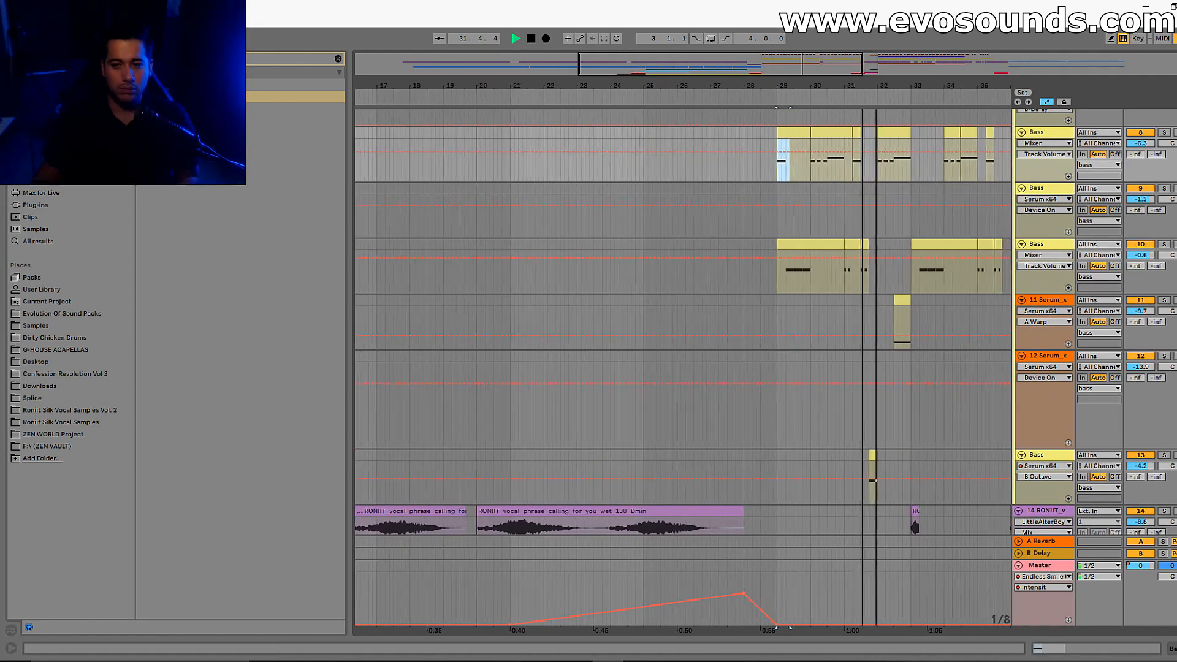
click(772, 172)
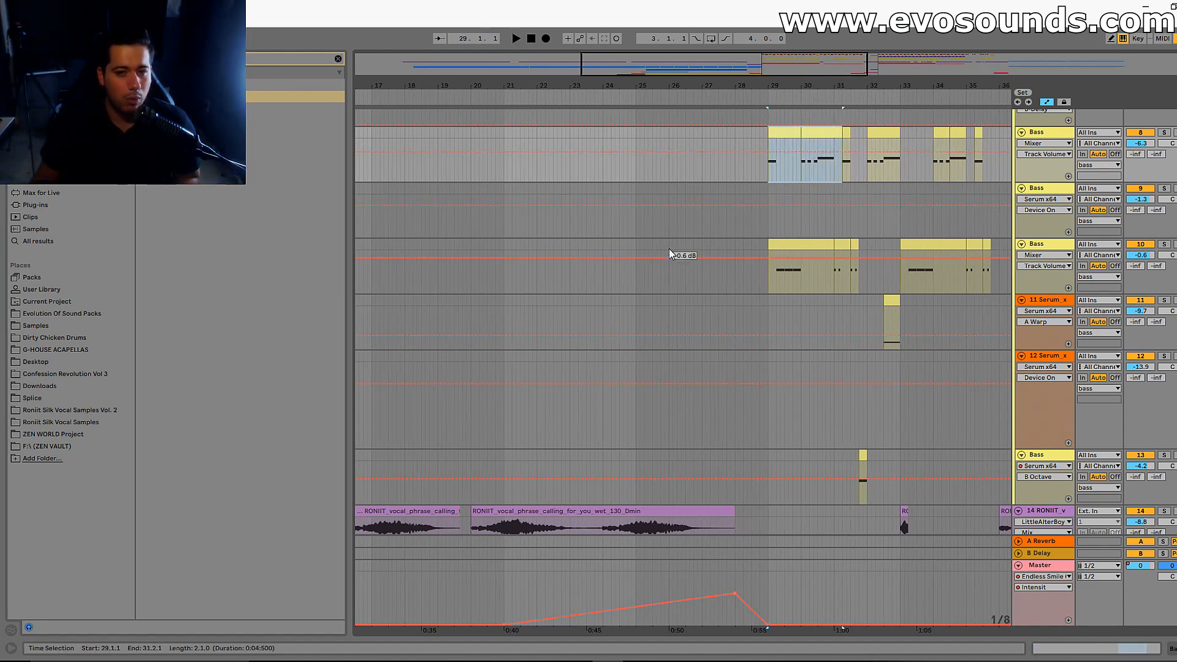
Copy the two-bar bass pattern starting at bar 29 to bar 21 and repeat it up to bar 28, leaving bar 28 empty
drag(801, 138, 834, 139)
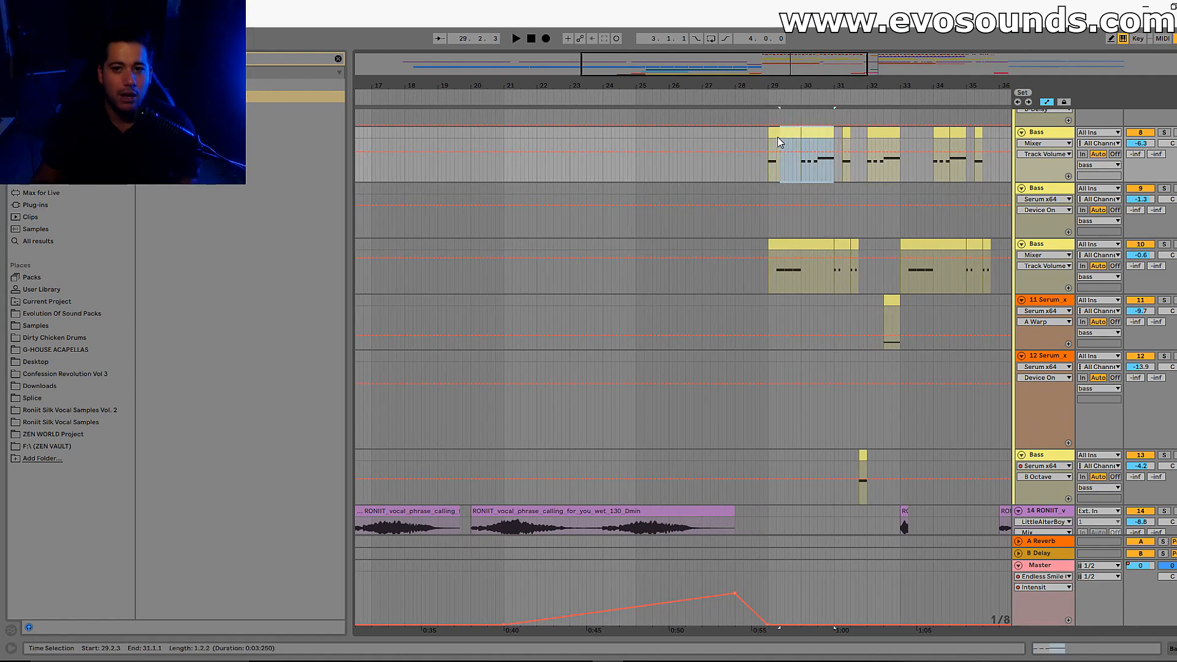
shift+click(770, 137)
scroll(548, 323, down, 5)
scroll(548, 343, up, 5)
click(504, 188)
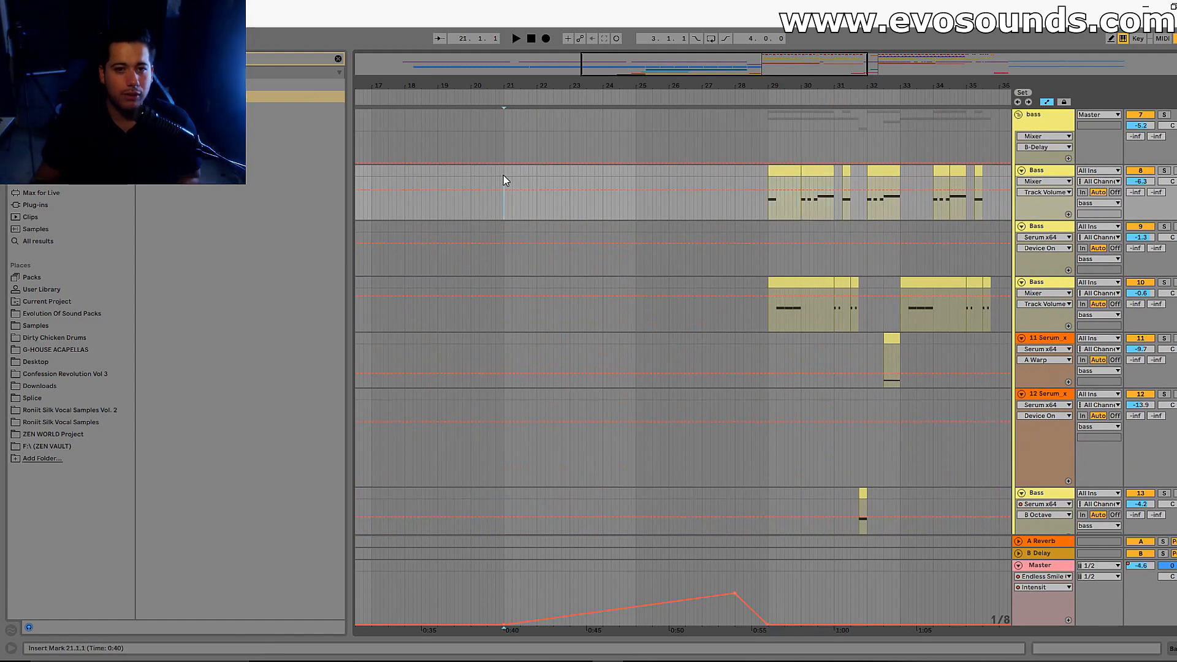
key(ctrl+v)
key(ctrl+d)
key(ctrl+d)
key(ctrl+d)
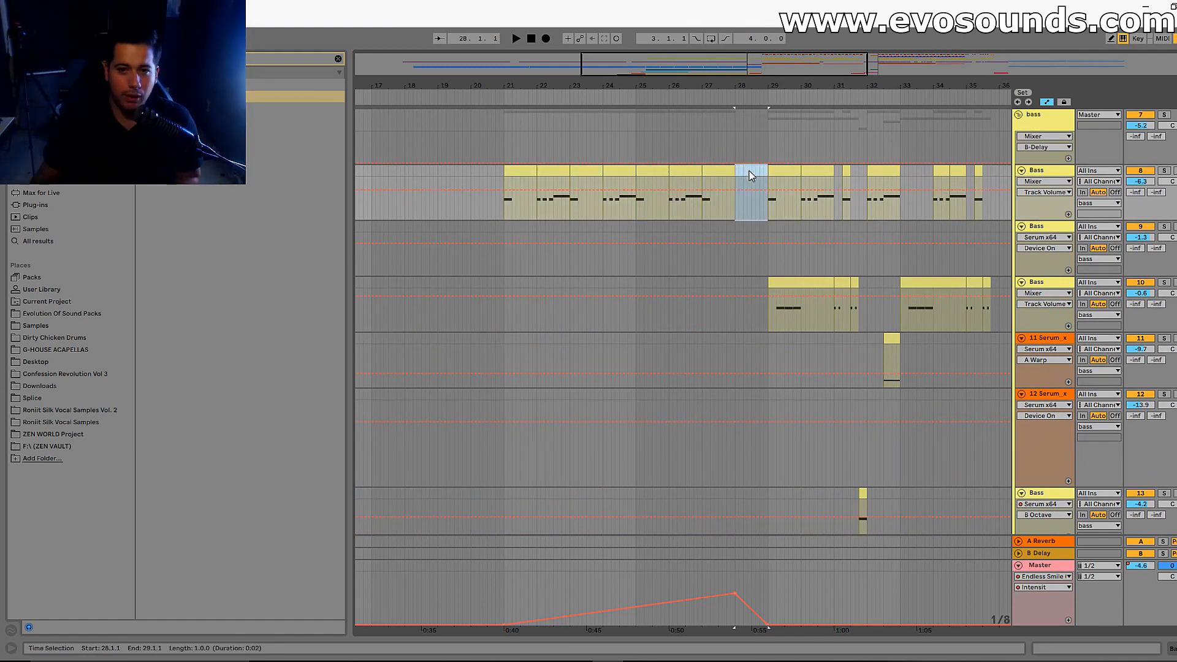
Play the copied bass section from just before bar 21 and show the bass group's LFOTool on/off automation
click(494, 200)
key(space)
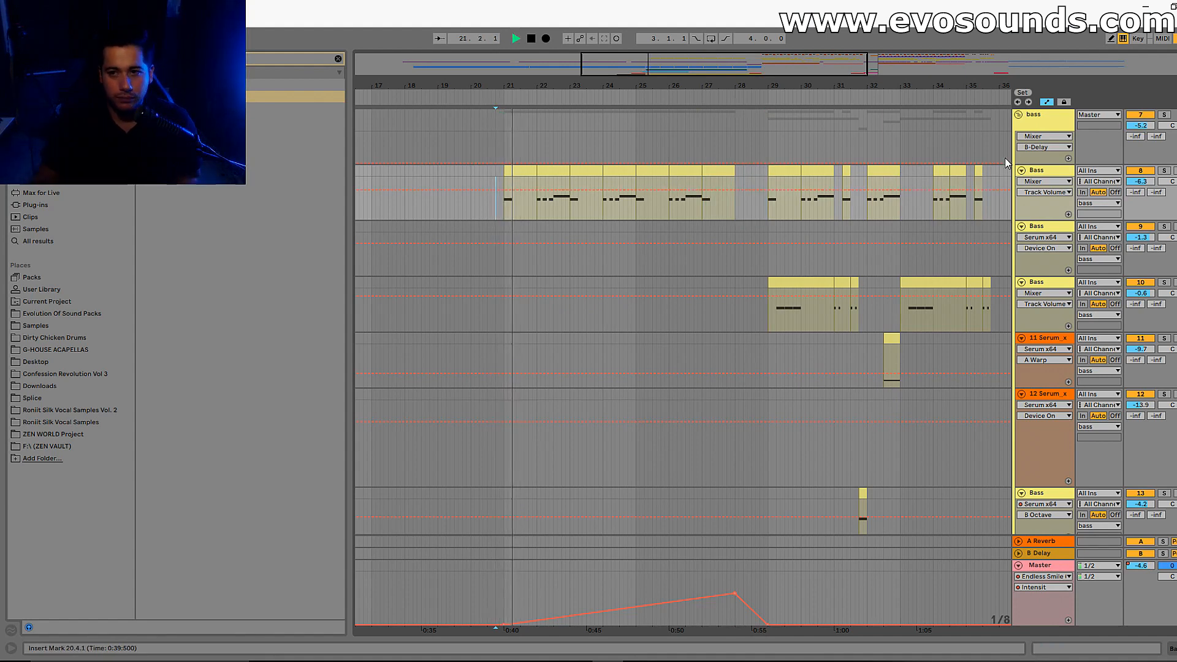
click(991, 128)
click(126, 520)
scroll(525, 173, up, 1)
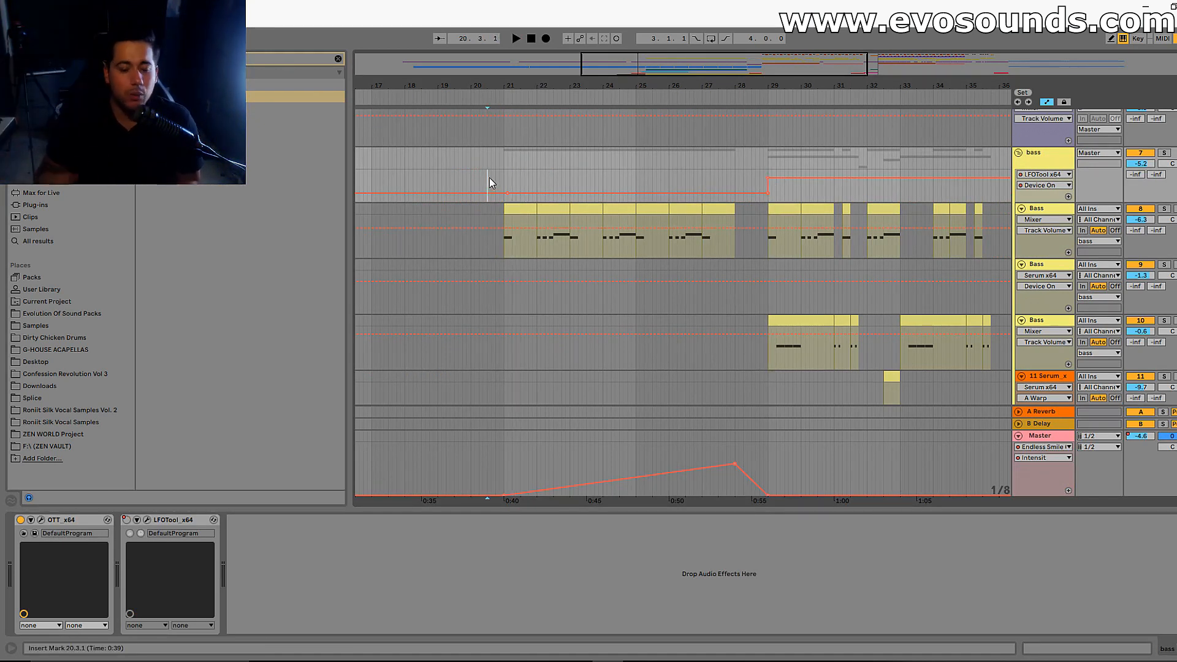
key(space)
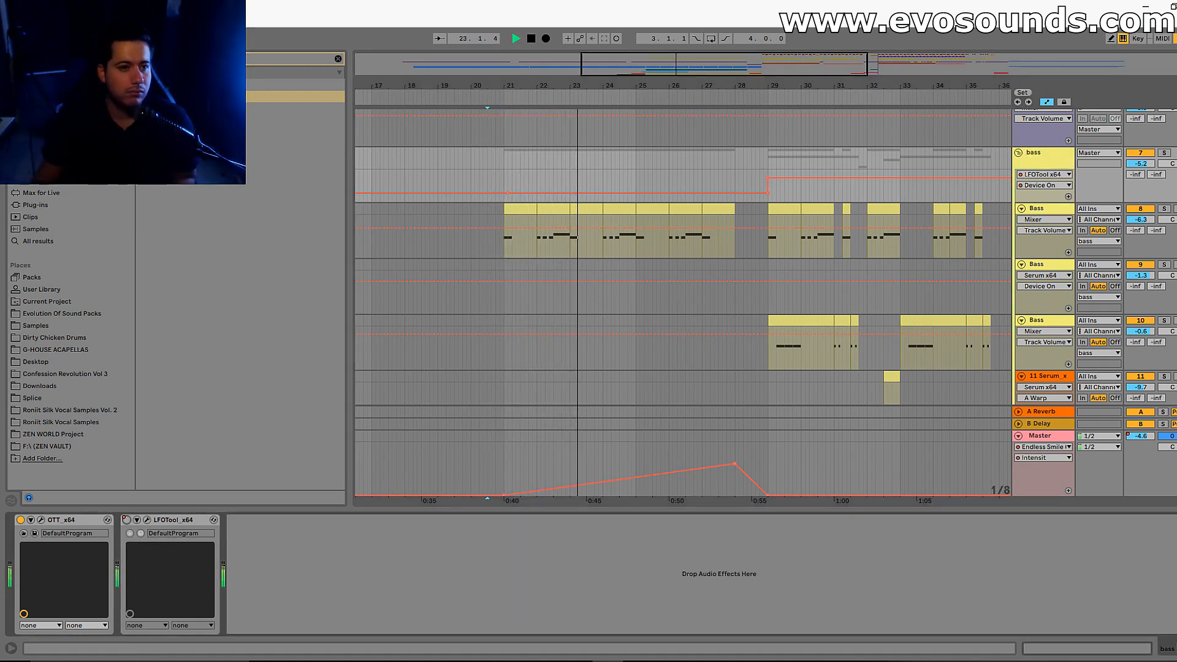
Add an Auto Filter with its default preset to the bass group and lower its frequency to 70.7 Hz
drag(293, 95, 256, 553)
key(space)
key(space)
drag(410, 552, 410, 588)
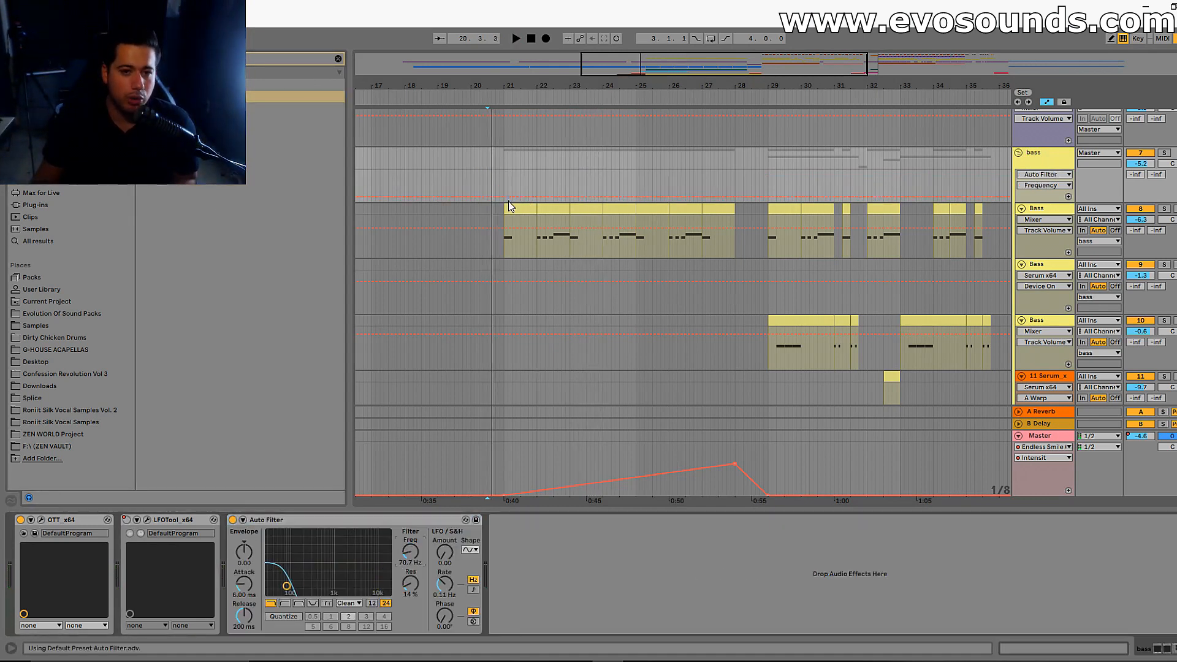
Automate the bass group's Auto Filter frequency to rise from bar 21 to about bar 27, raise its starting point, and play it back
click(504, 197)
drag(570, 195, 702, 169)
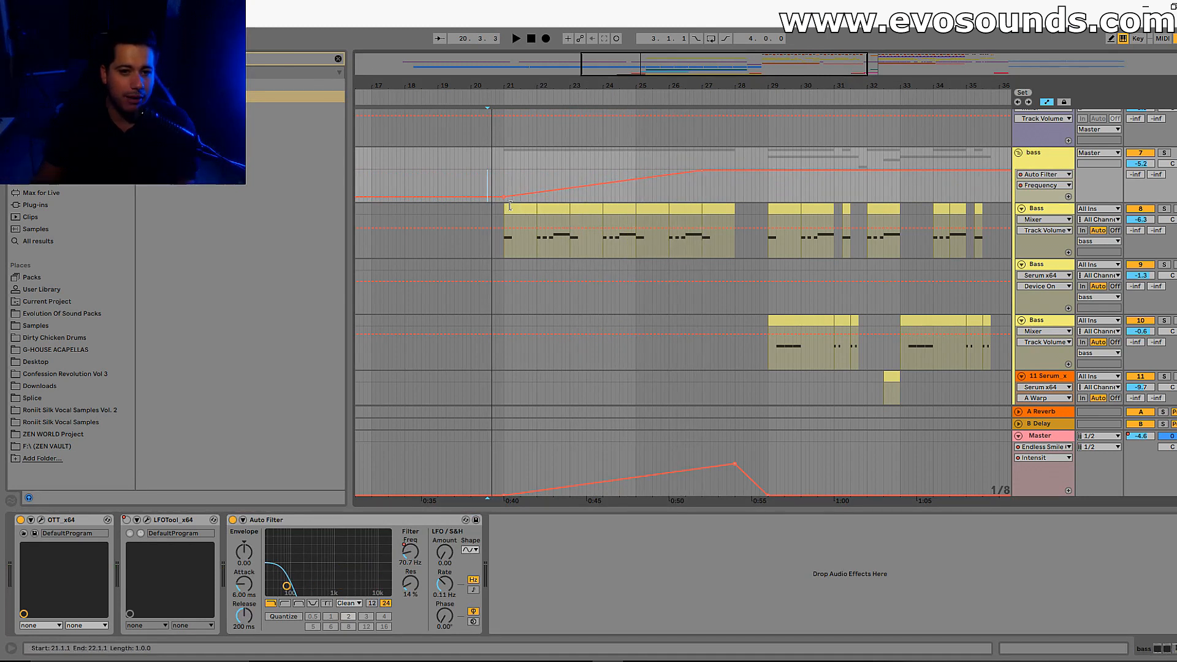
drag(503, 199, 504, 193)
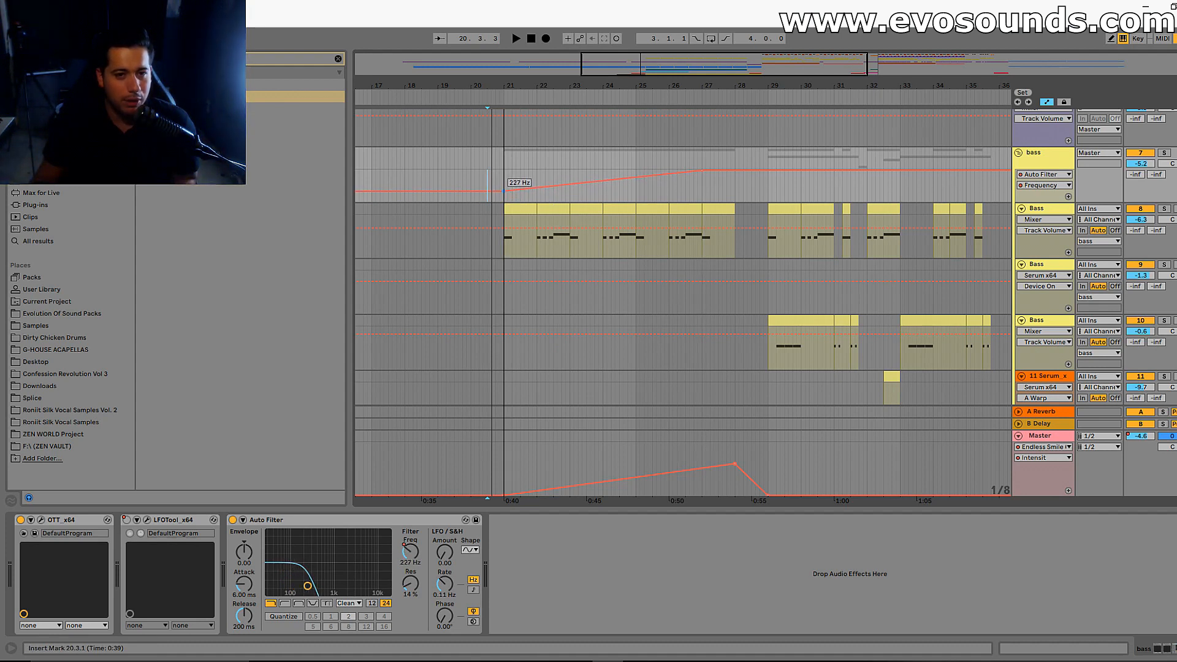
click(503, 178)
key(space)
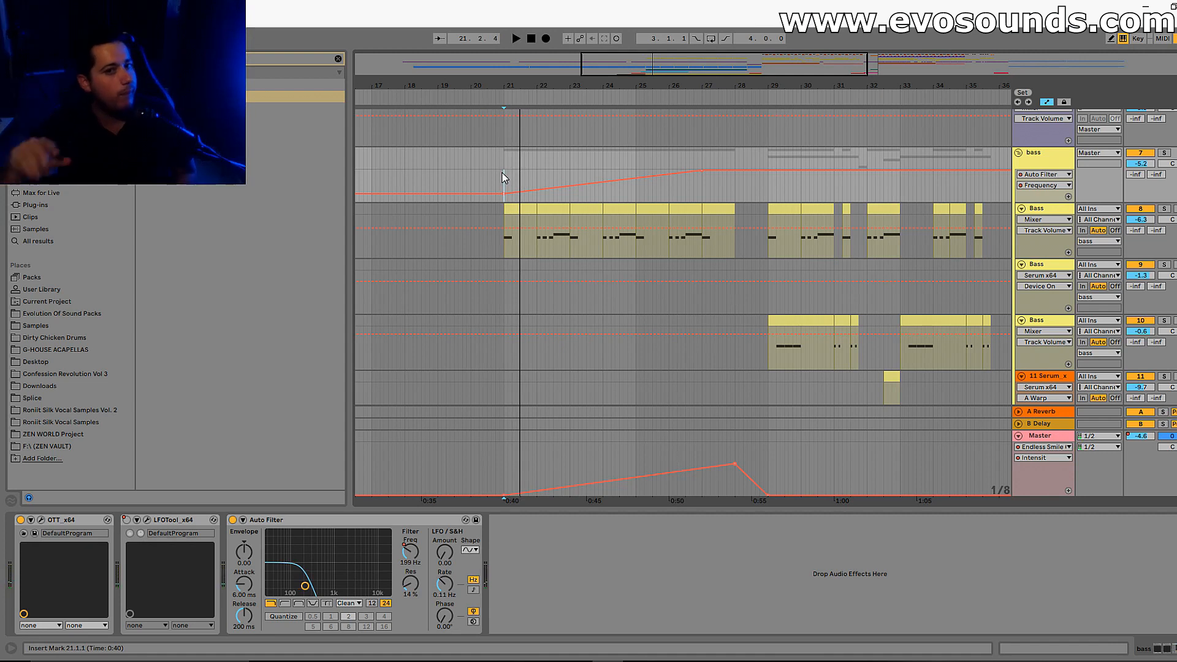
key(space)
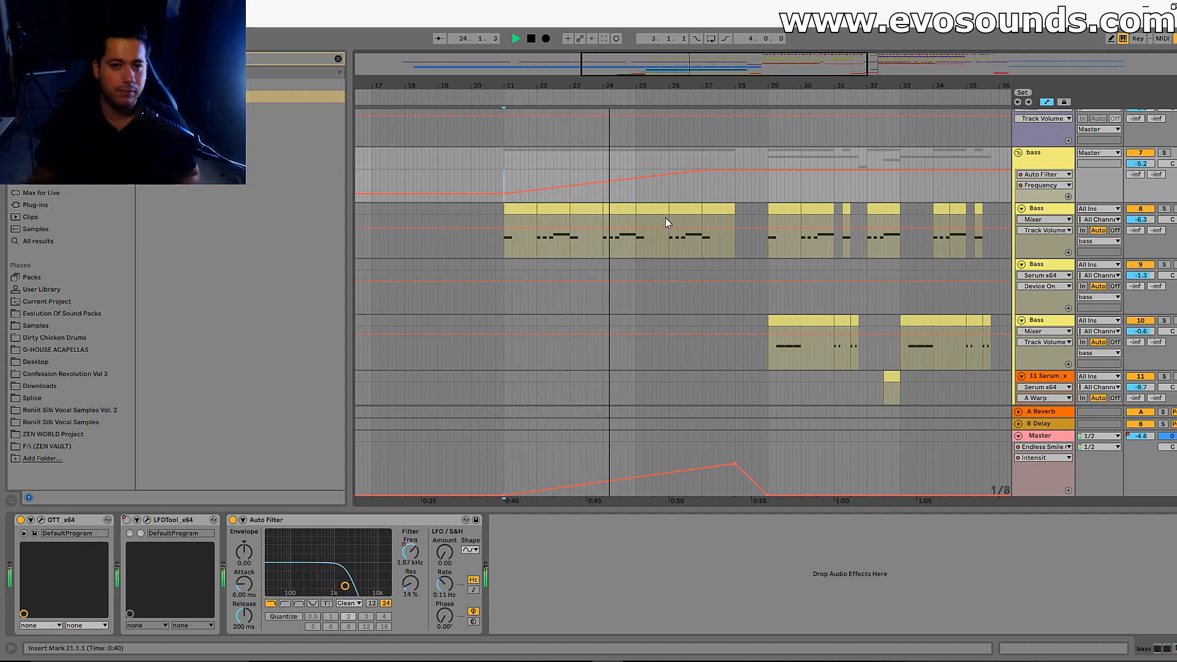
End the bass group's filter rise at bar 25 and fill the bass clip at bar 27 with four repeated D0 notes
drag(702, 171, 635, 171)
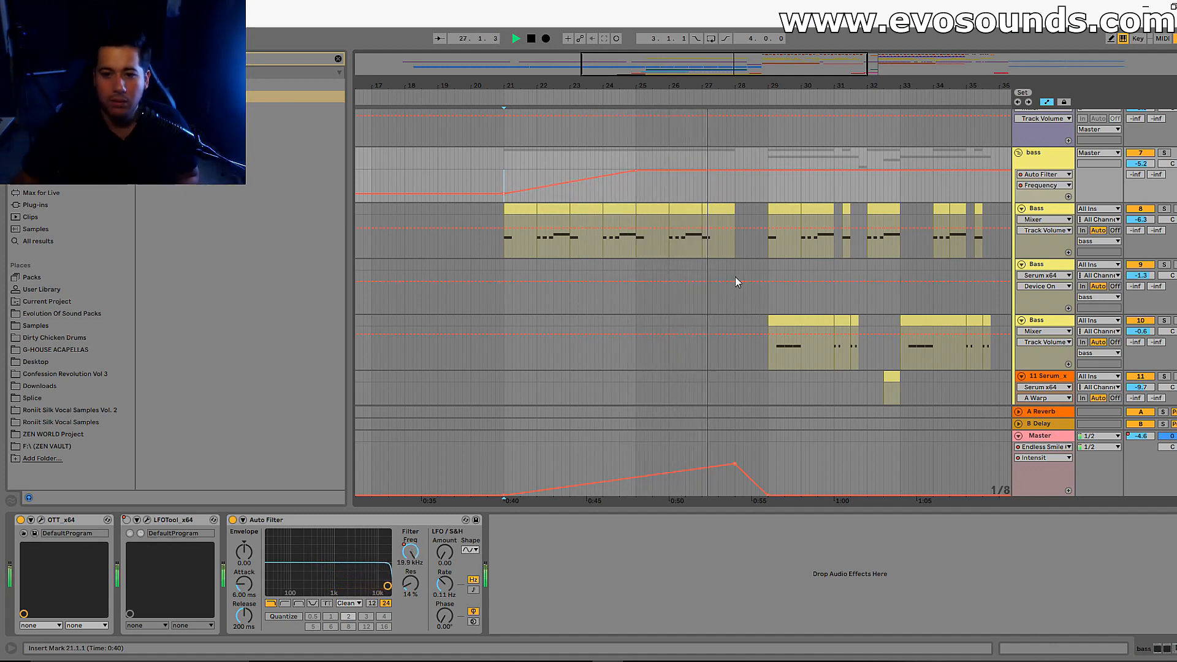
click(723, 207)
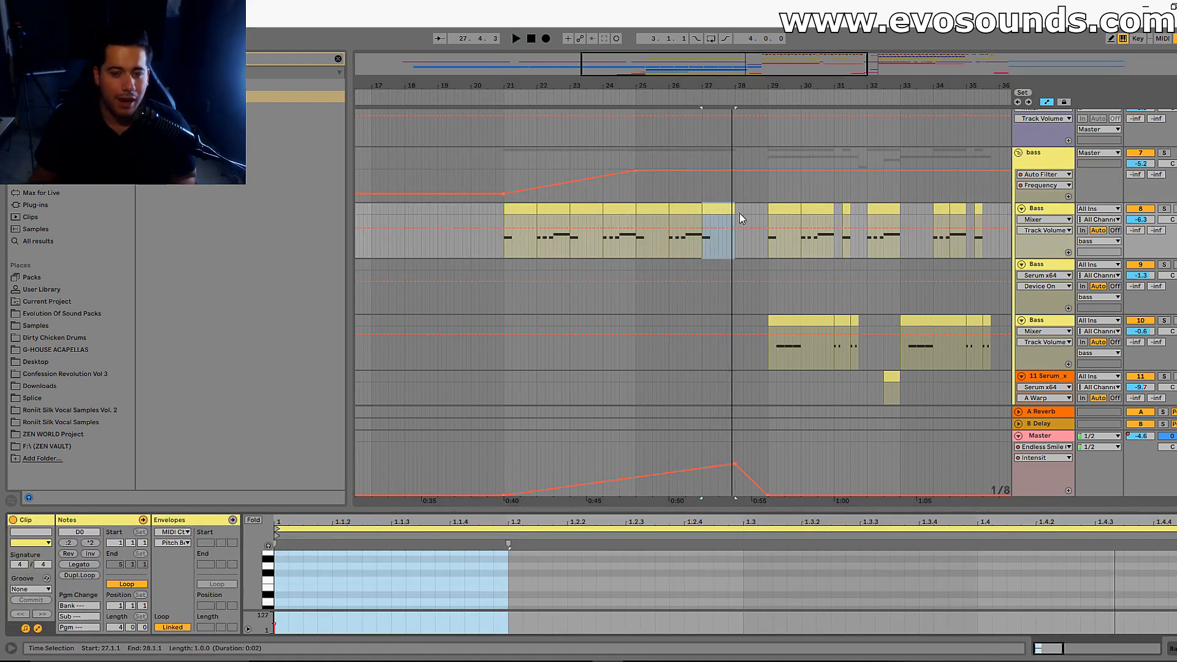
drag(440, 508, 437, 309)
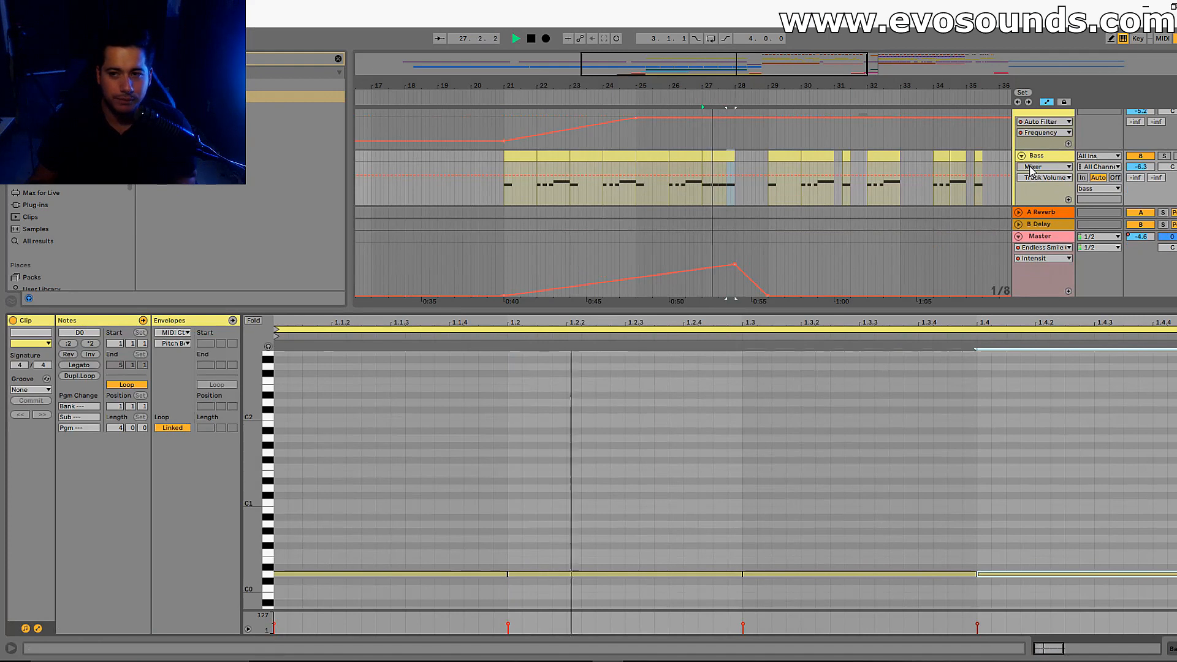
key(shift+Tab)
double_click(726, 158)
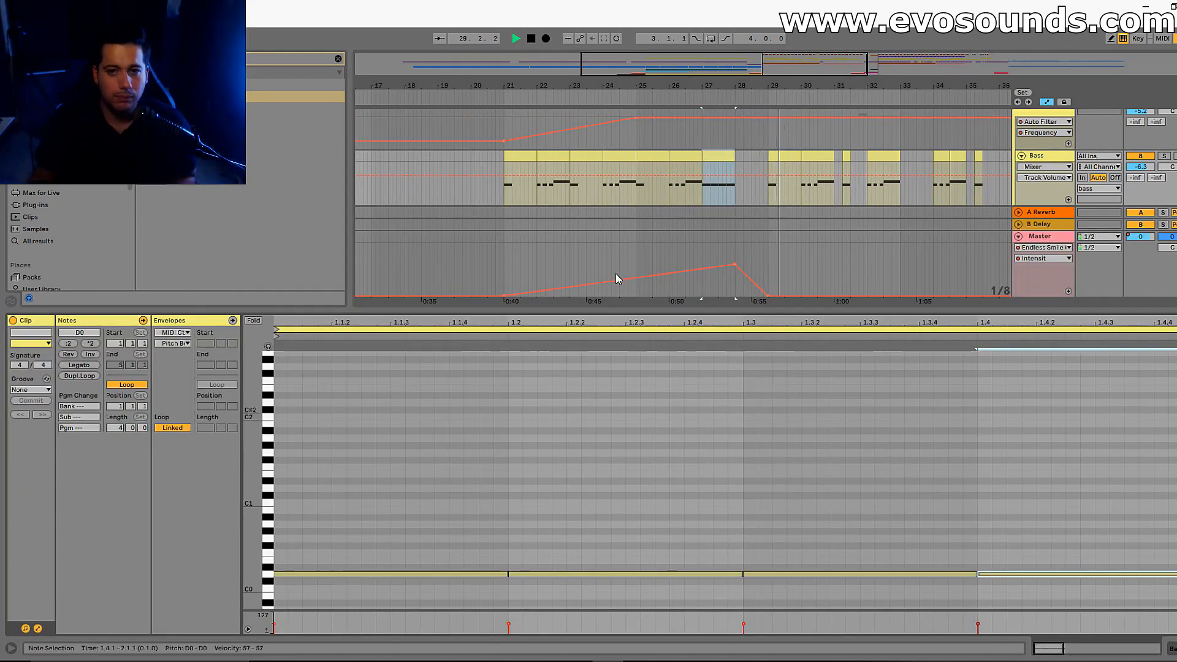
drag(719, 302, 719, 399)
Trim the end of the RONIIT vocal phrase clip back to bar 22
scroll(721, 402, up, 3)
scroll(725, 405, down, 3)
scroll(726, 403, down, 2)
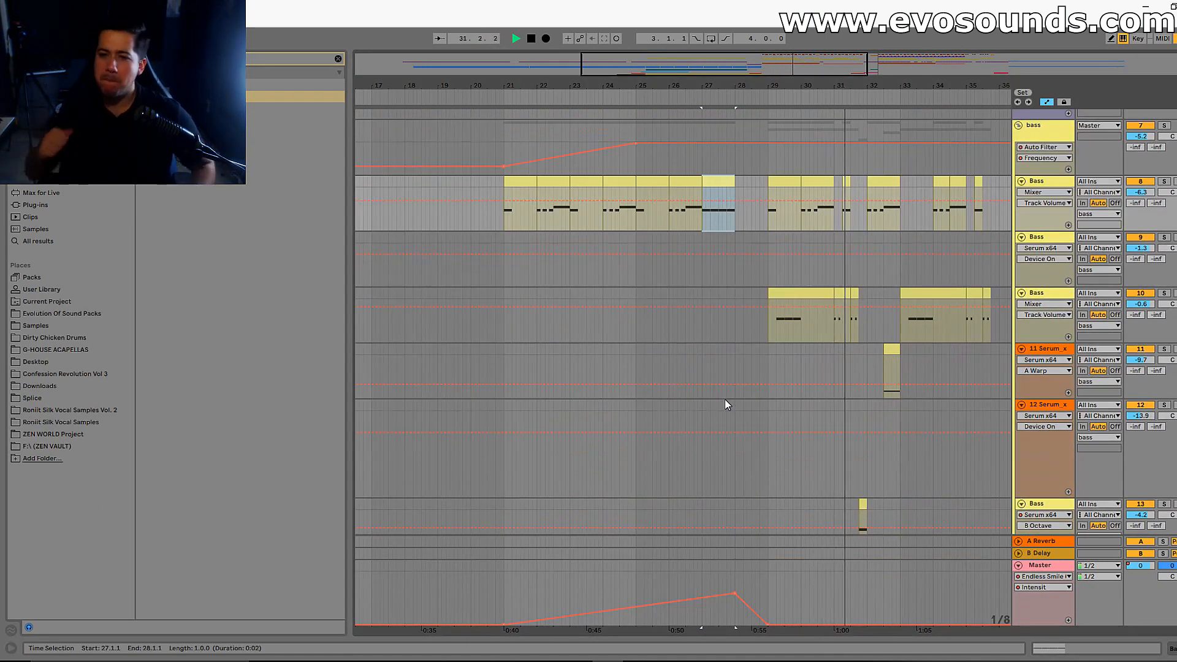
scroll(725, 399, up, 6)
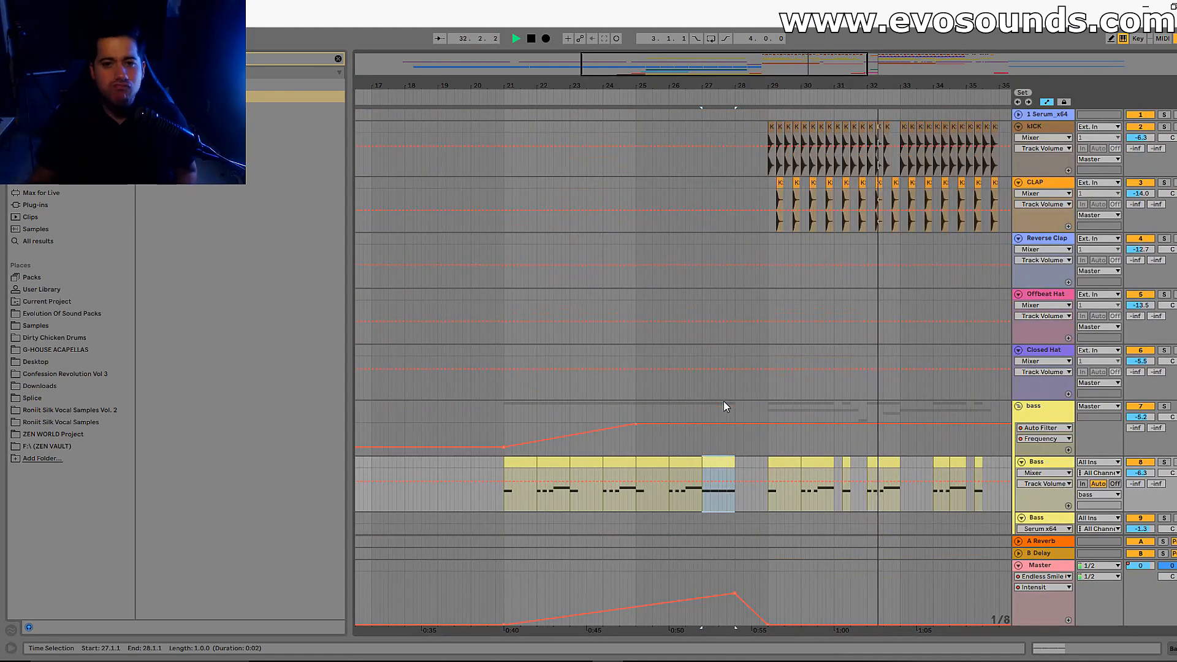
scroll(752, 405, down, 3)
scroll(752, 406, down, 5)
scroll(799, 392, down, 4)
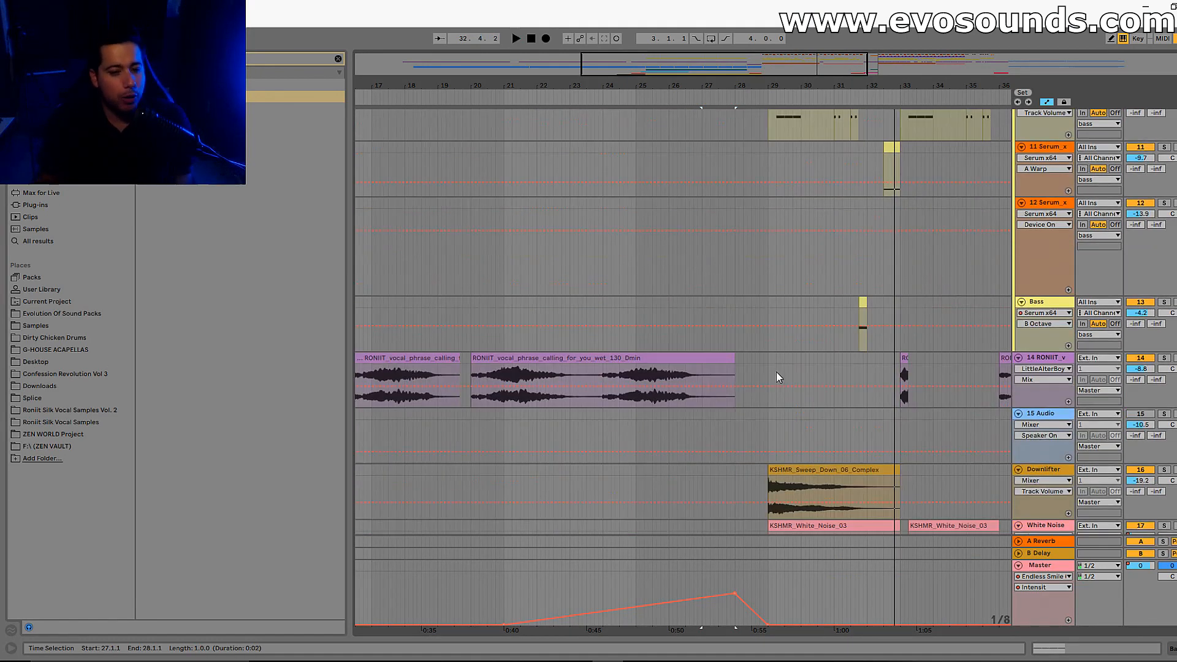
click(604, 328)
mouse_move(604, 331)
mouse_down()
mouse_move(607, 341)
mouse_move(734, 310)
mouse_up()
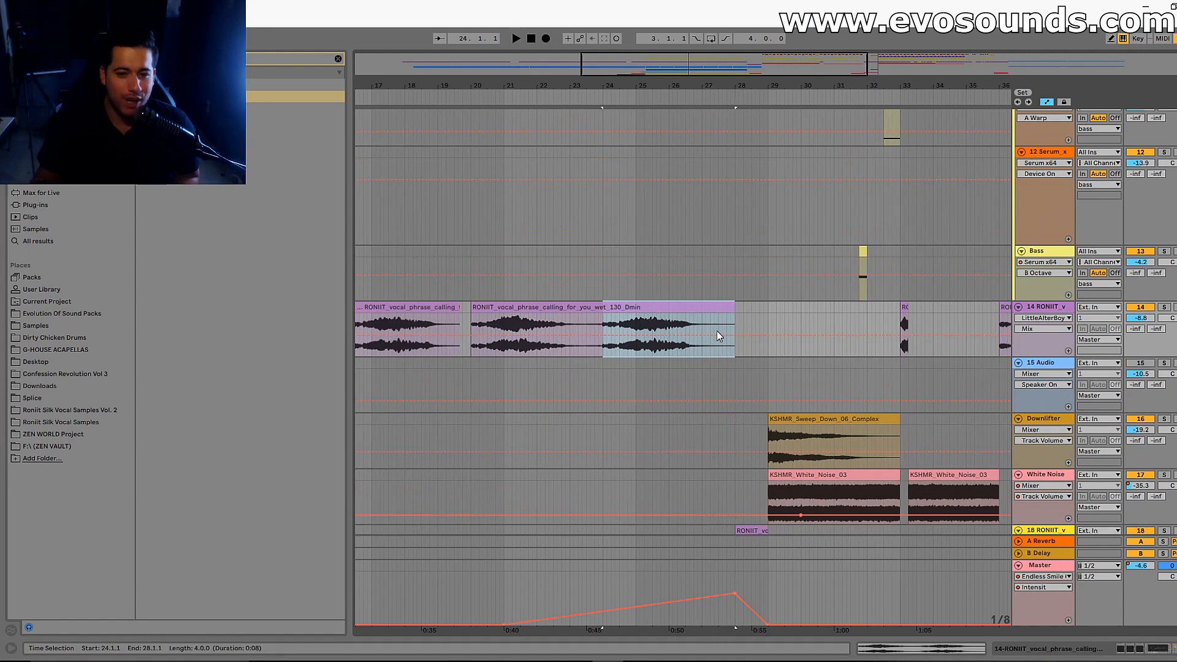
click(732, 310)
drag(731, 308, 537, 308)
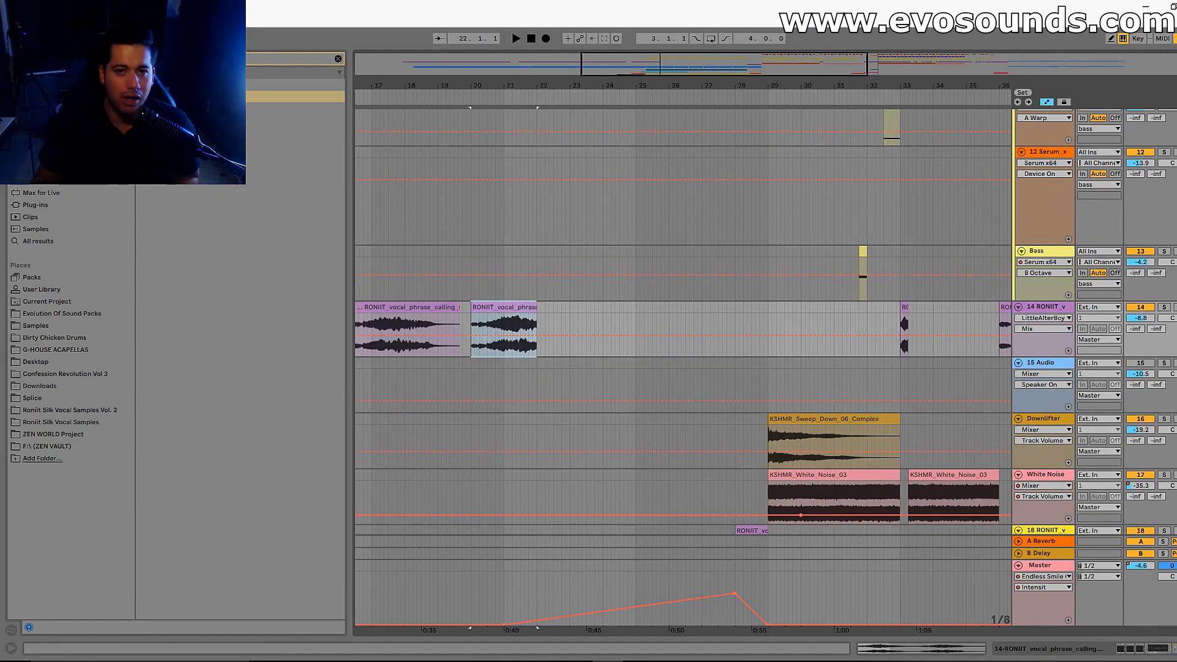
Repeat a one-beat slice of the vocal phrase starting at bar 21 until it fills the track up to bar 28
scroll(594, 297, up, 3)
drag(532, 350, 558, 345)
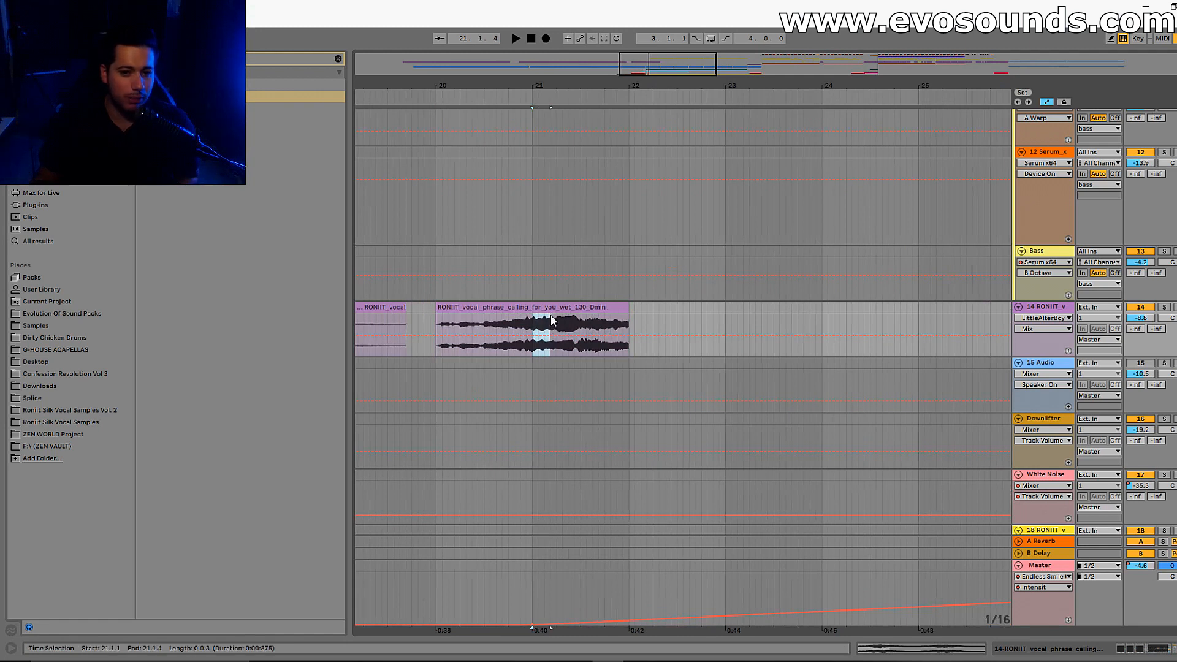
drag(628, 318, 533, 349)
key(ctrl+d)
key(ctrl+d)
key(ctrl+d)
key(ctrl+d)
key(ctrl+d)
key(ctrl+d)
key(ctrl+d)
key(ctrl+d)
key(ctrl+d)
key(ctrl+d)
key(ctrl+d)
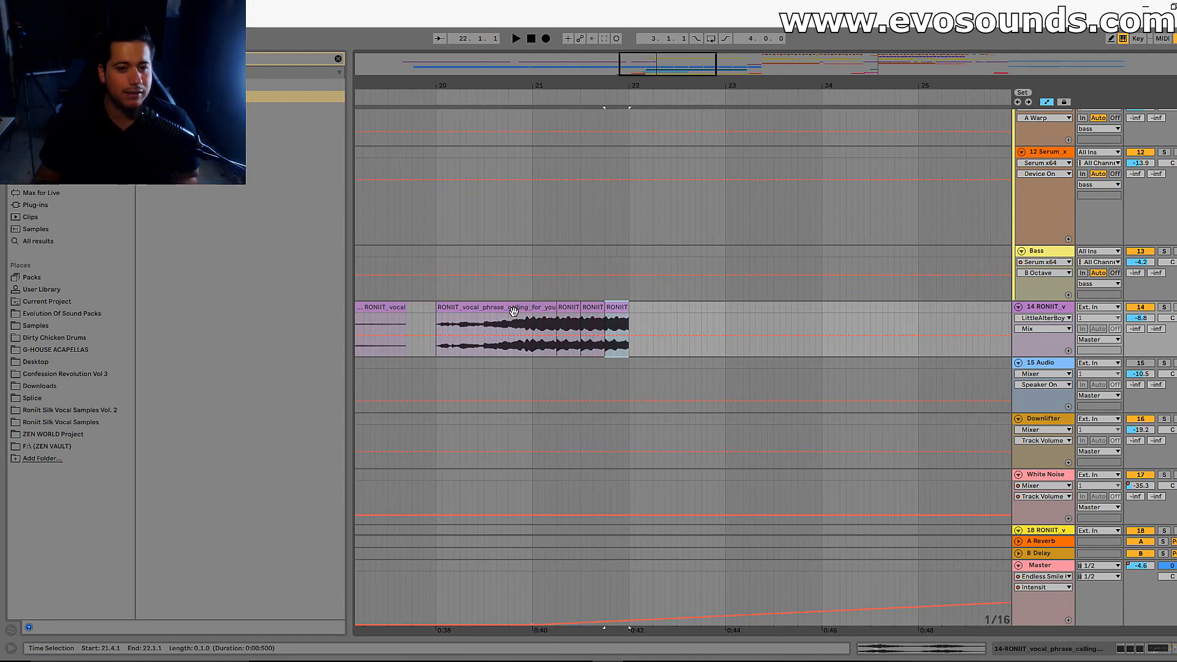
drag(676, 67, 710, 51)
key(ctrl+d)
key(ctrl+d)
key(ctrl+d)
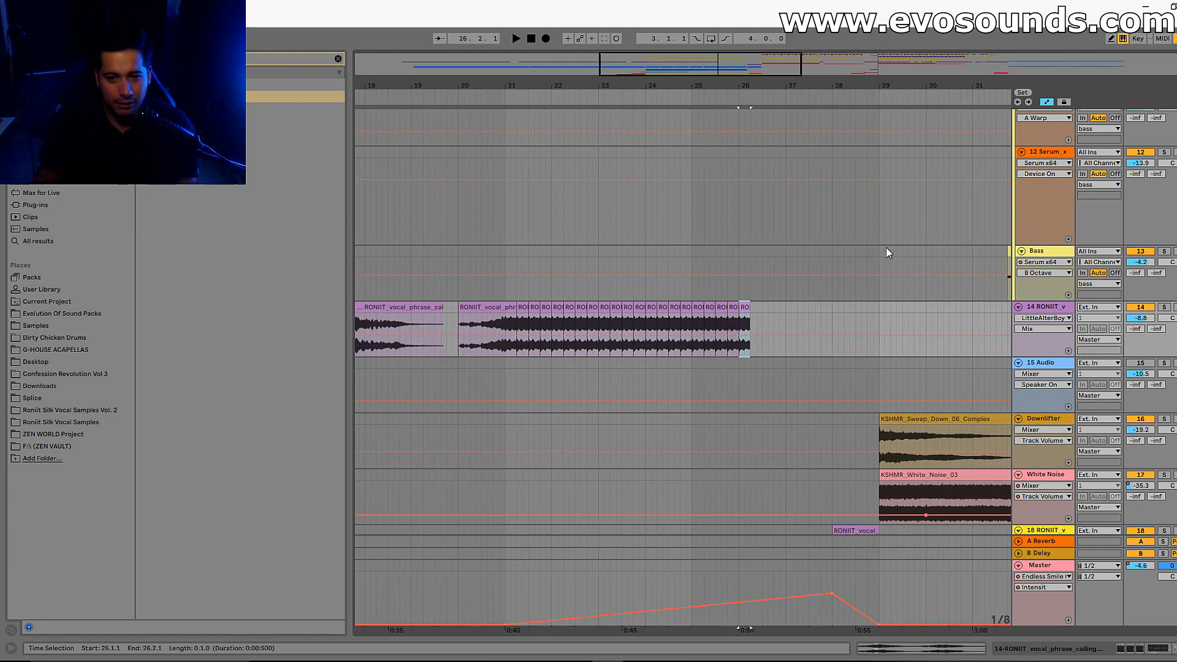
key(ctrl+d)
key(ctrl+d)
Consolidate the repeated vocal slices from bar 21 to bar 28 into one clip and play from just before bar 21
drag(833, 322, 506, 309)
key(ctrl+j)
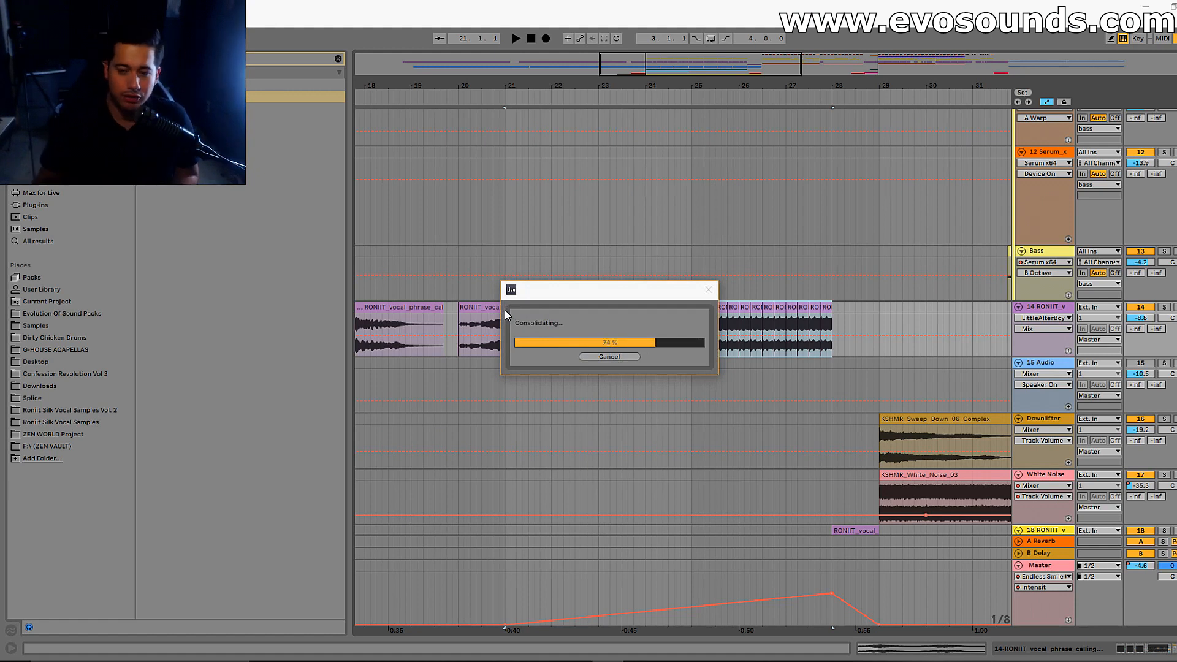
key(space)
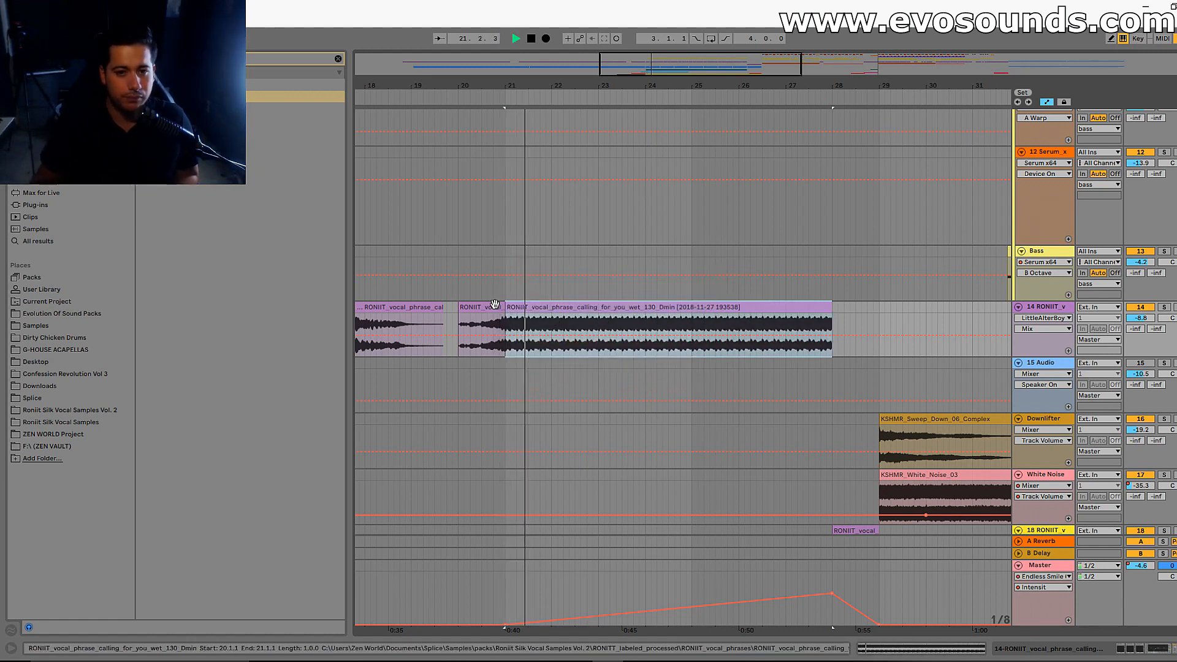
click(475, 293)
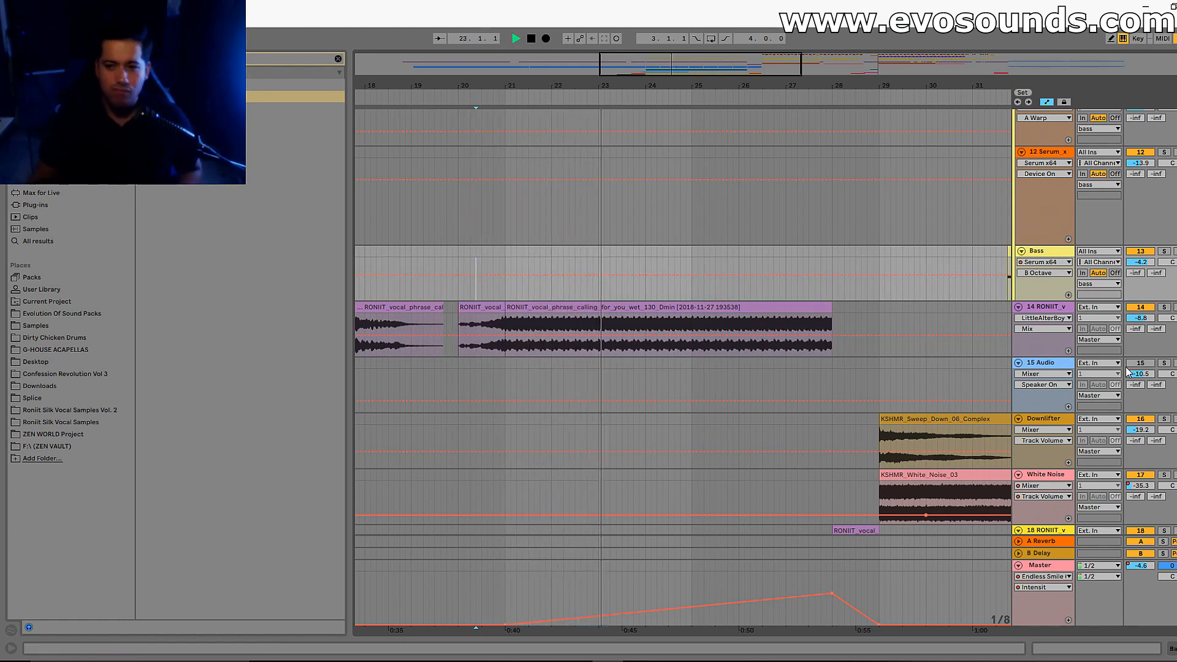
key(space)
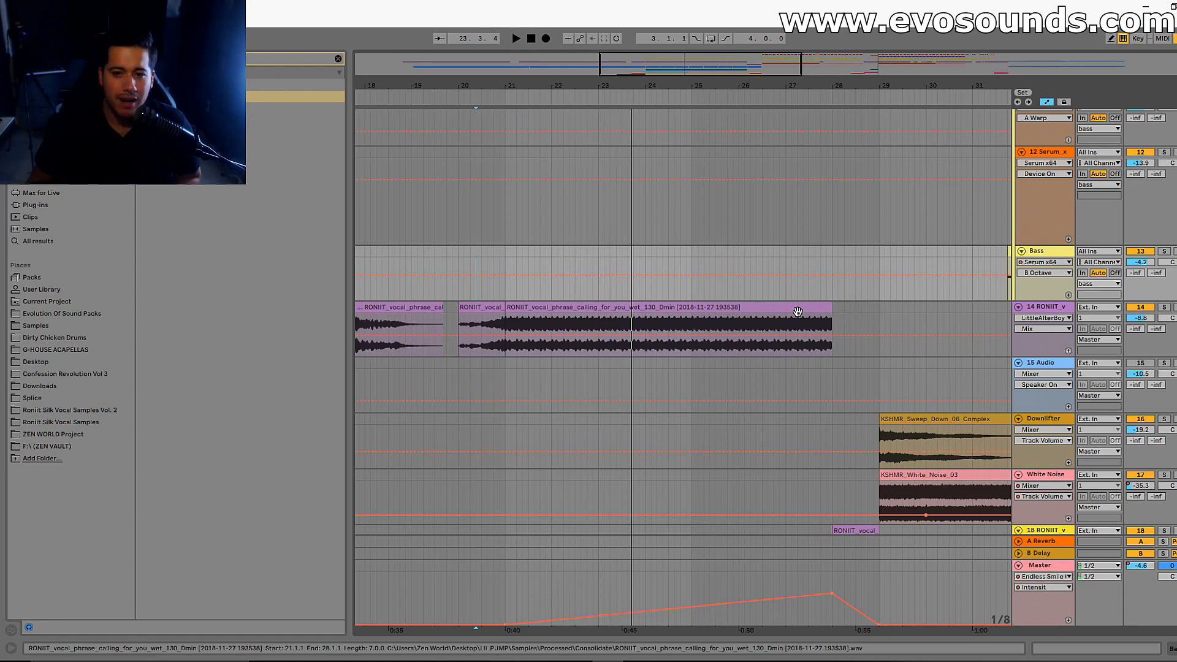
Set the consolidated vocal clip's warp mode to Complex Pro, ramp its transposition envelope upward from position 5 to the end, and play it
double_click(796, 312)
click(39, 627)
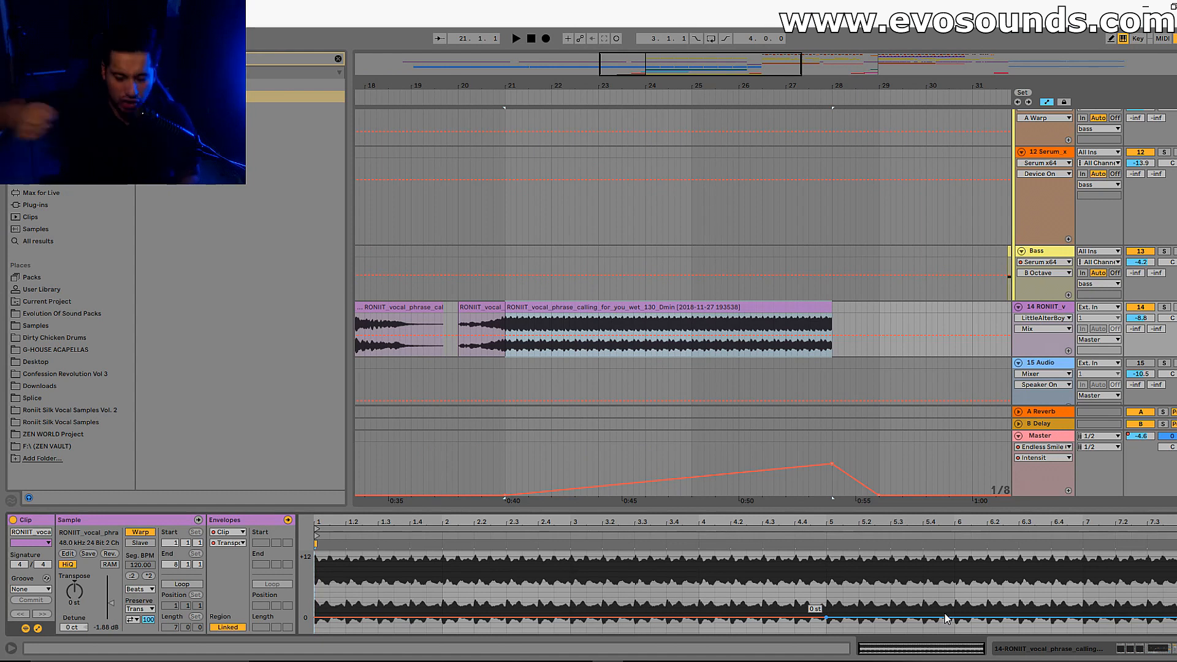
click(140, 588)
click(157, 621)
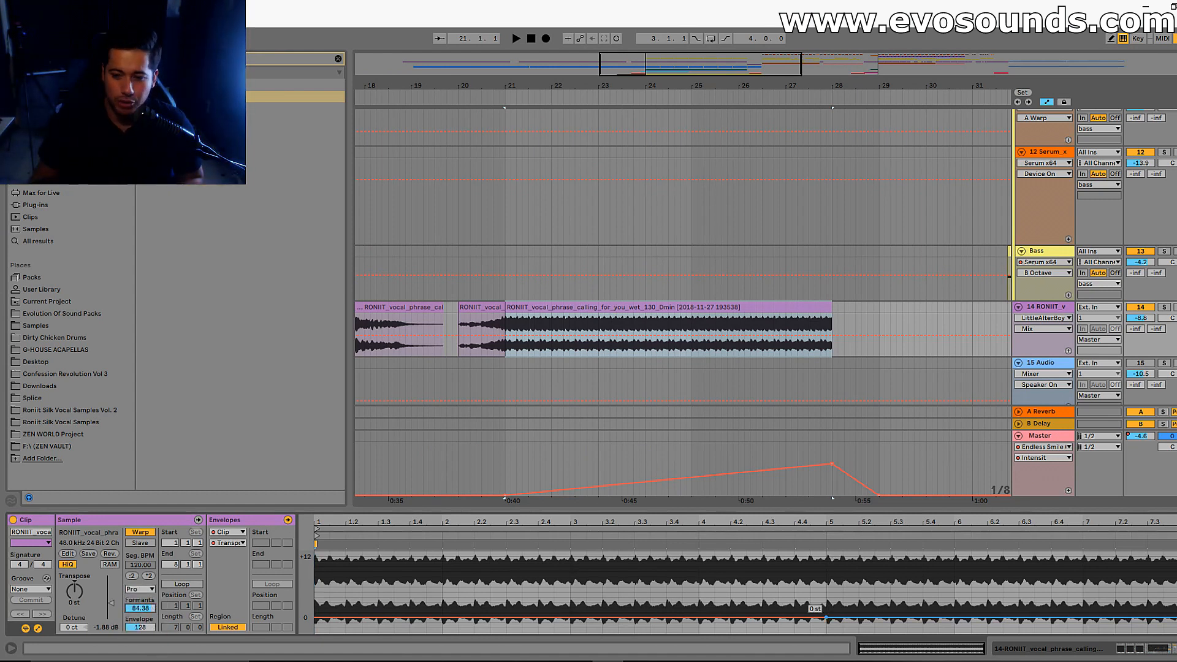
drag(1176, 617, 1176, 559)
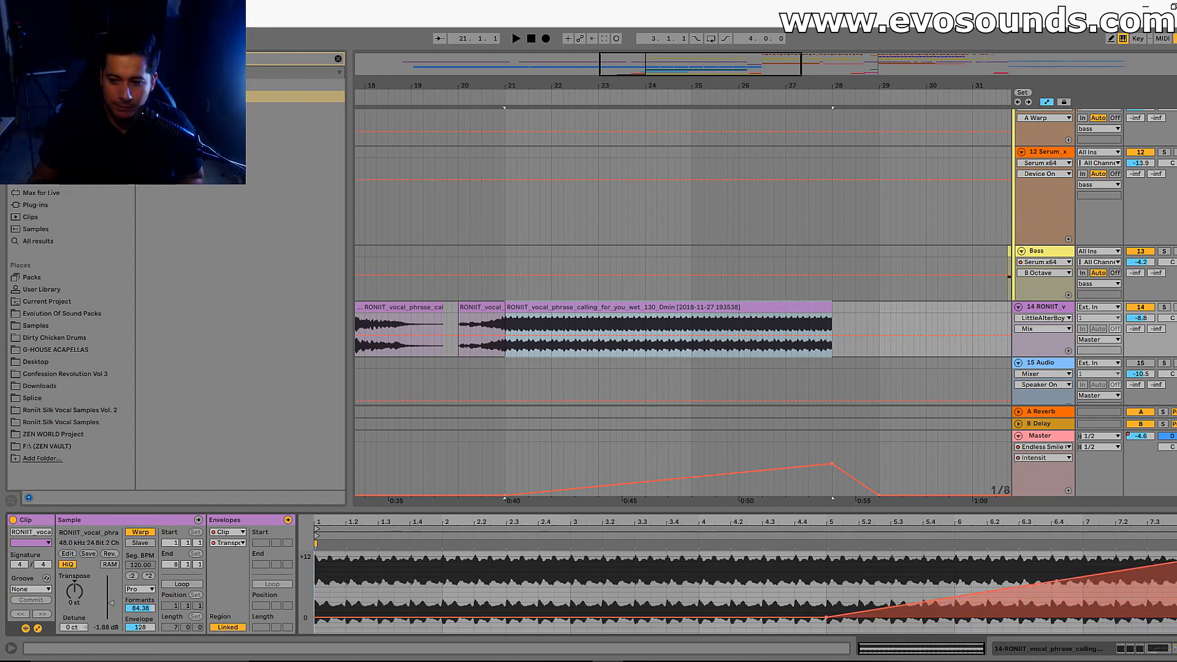
key(space)
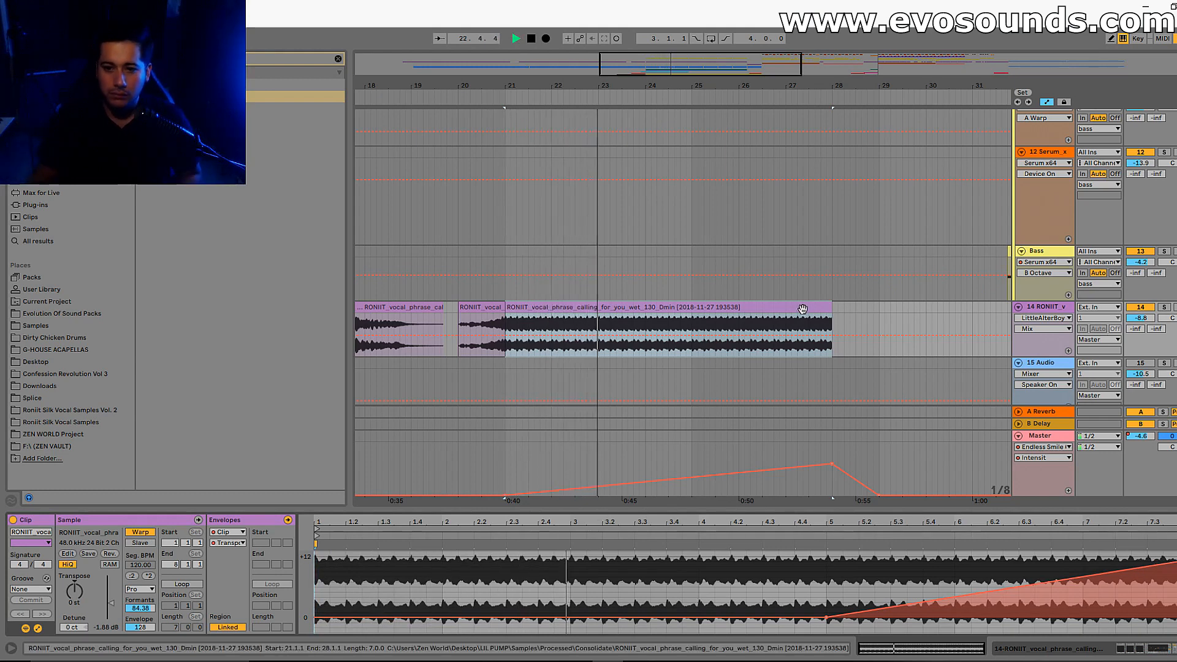
View the Endless Smile plug-in on the master during playback, close it, and stop playback after the drop begins
scroll(802, 308, down, 2)
click(1040, 435)
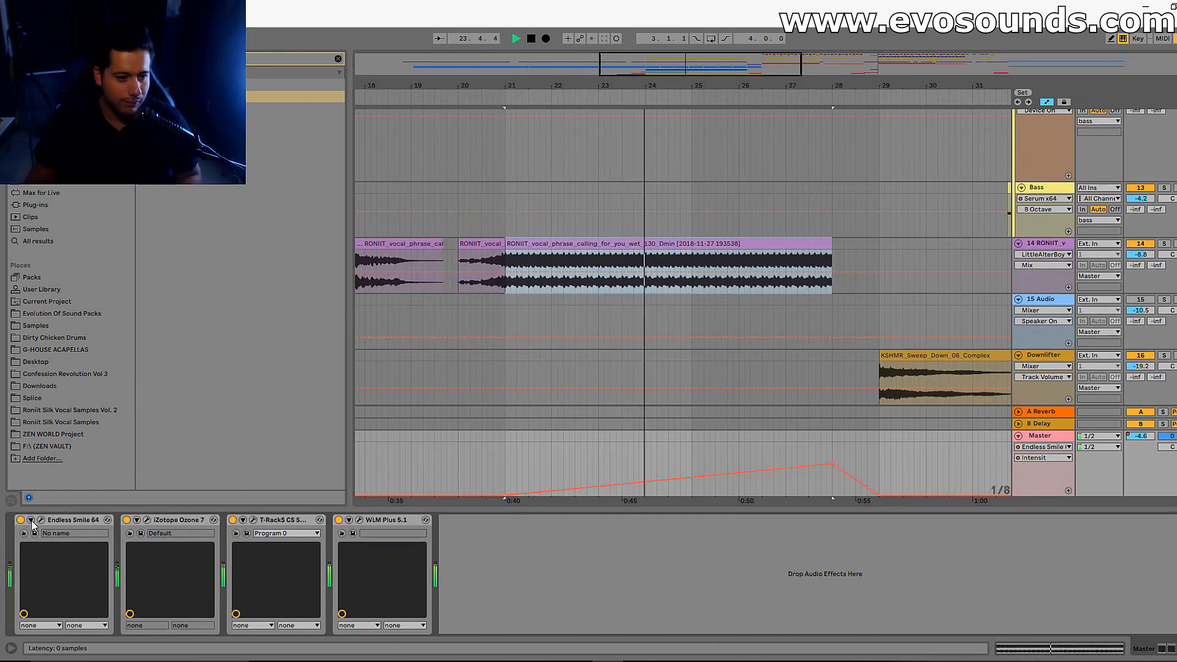
click(41, 520)
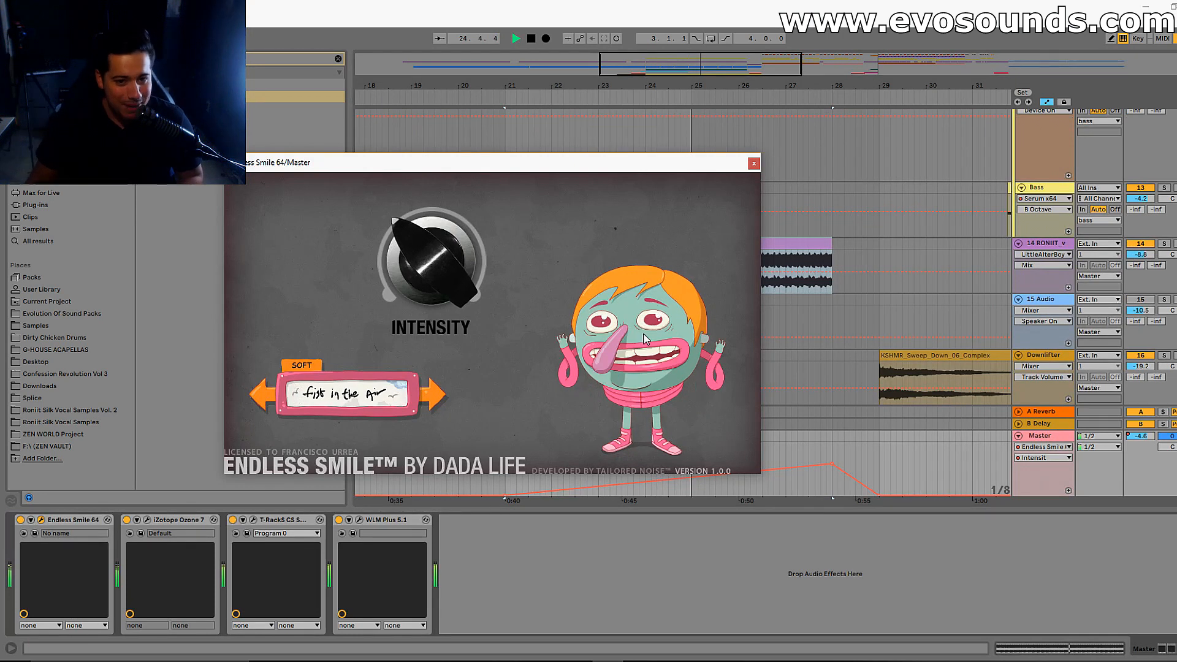
click(753, 163)
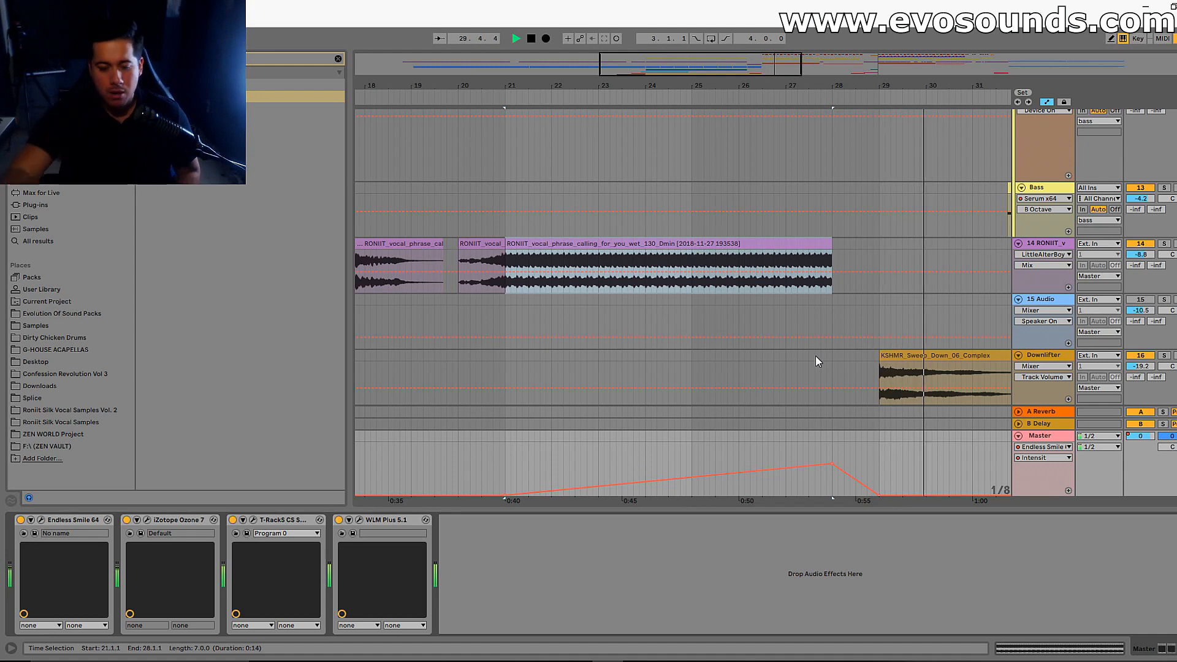
key(space)
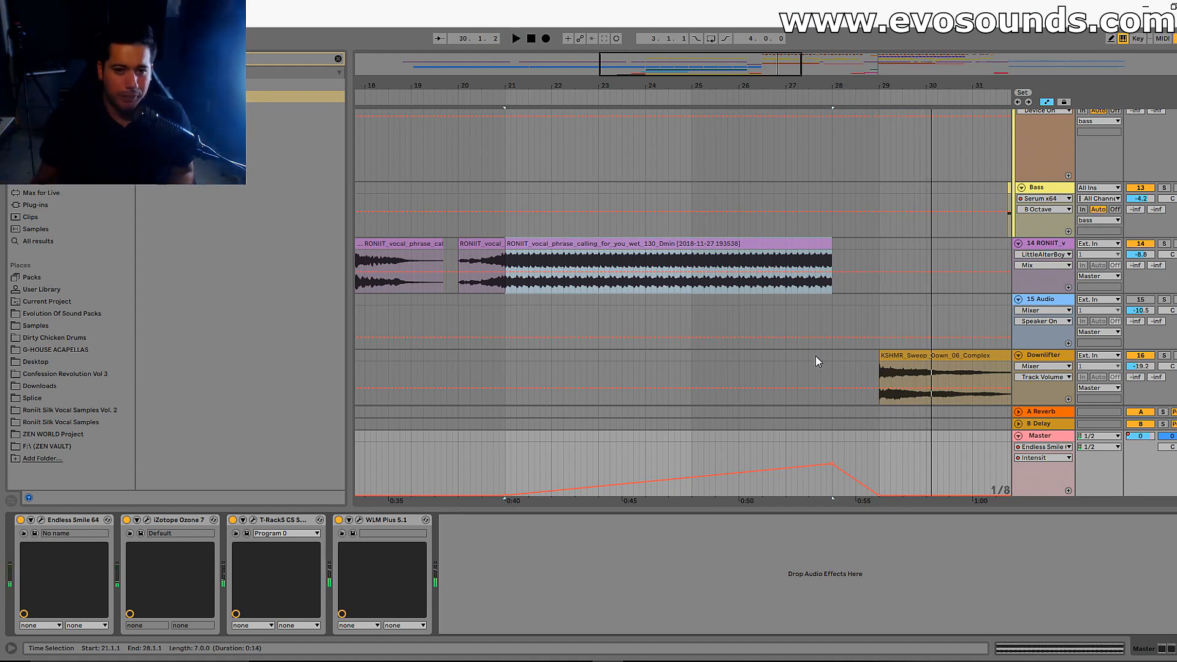
Lower the KSHMR Long Fill track's volume to -6.1 dB and play from bar 25
scroll(858, 318, down, 10)
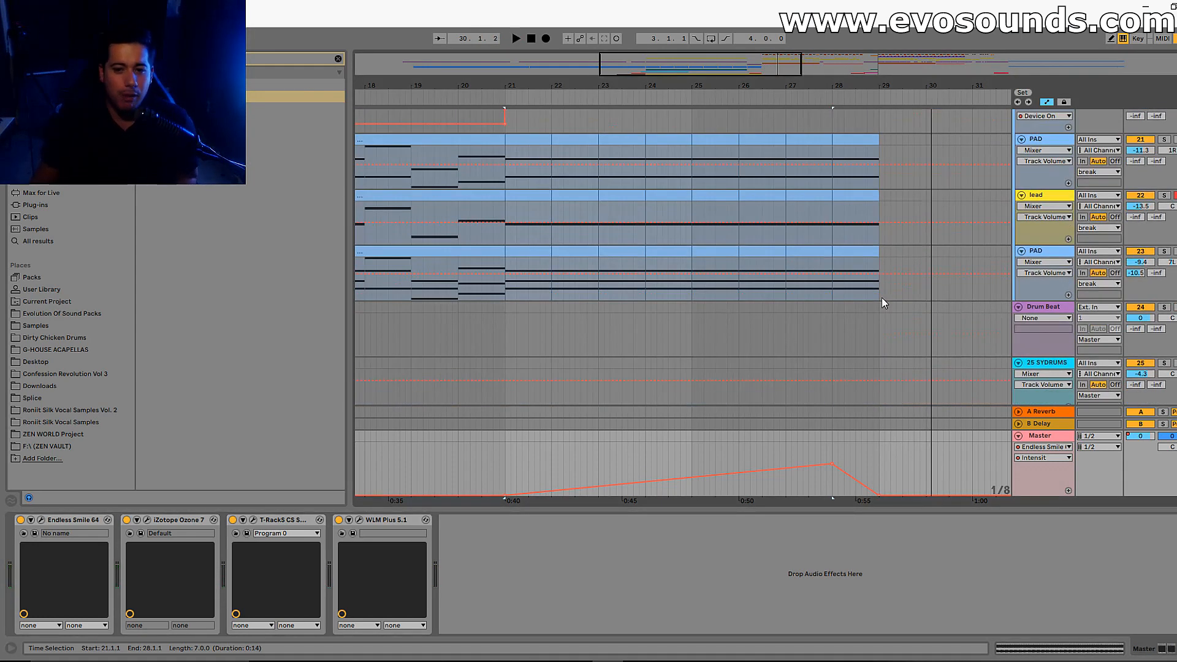
click(1048, 220)
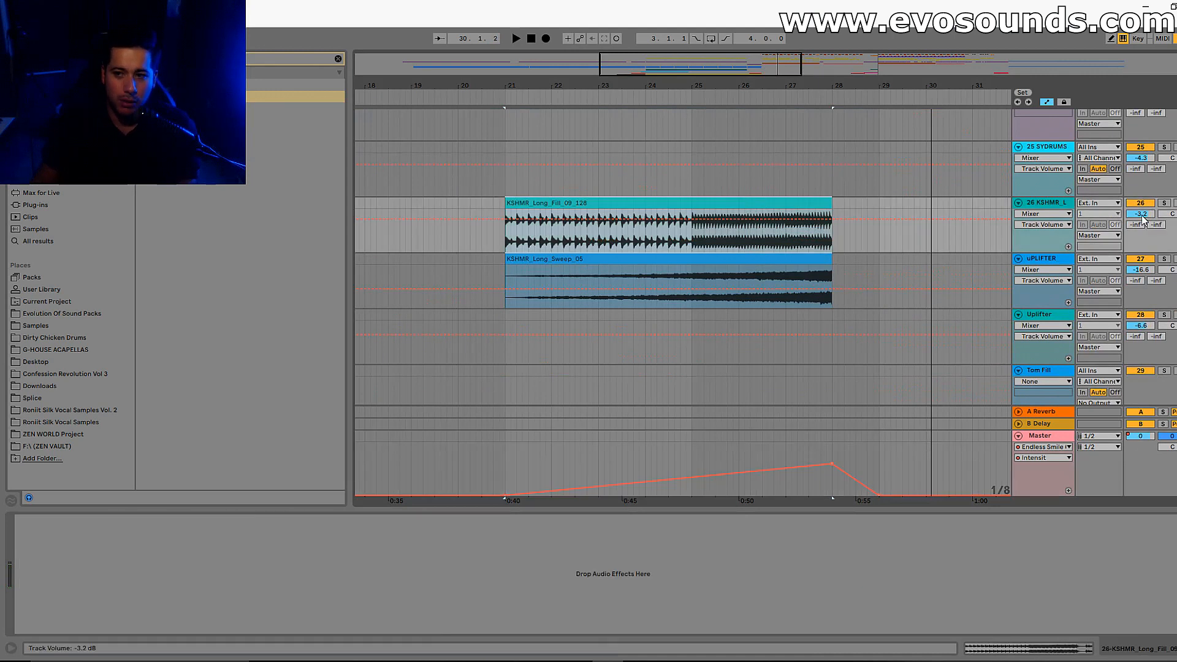
click(692, 248)
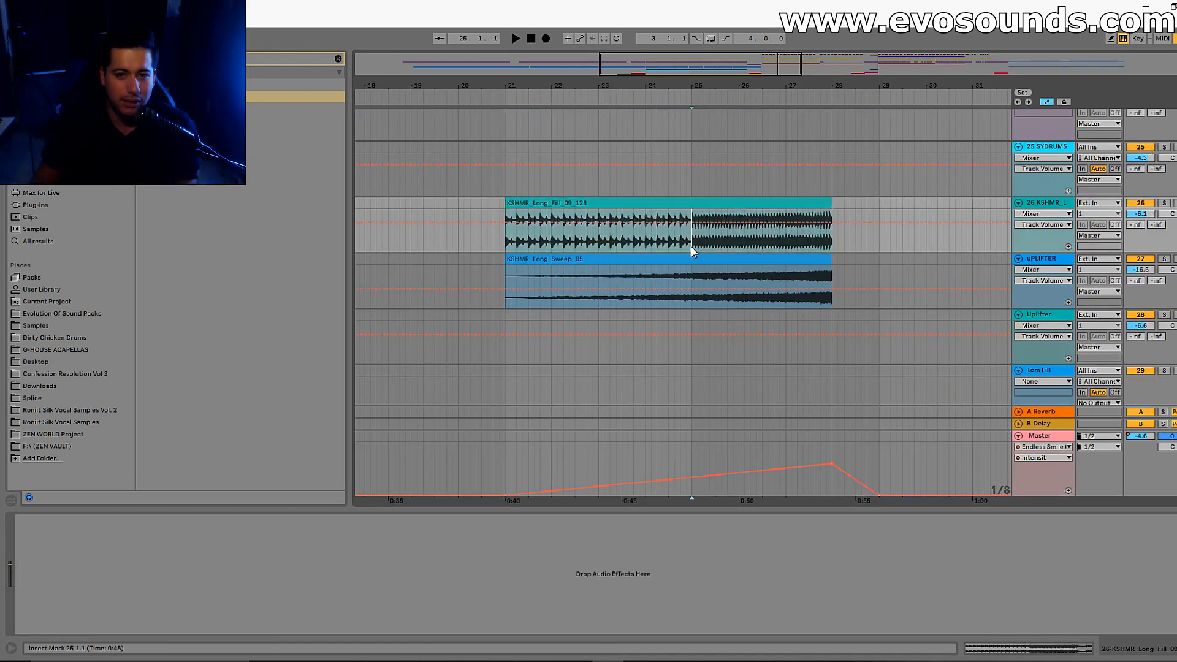
key(space)
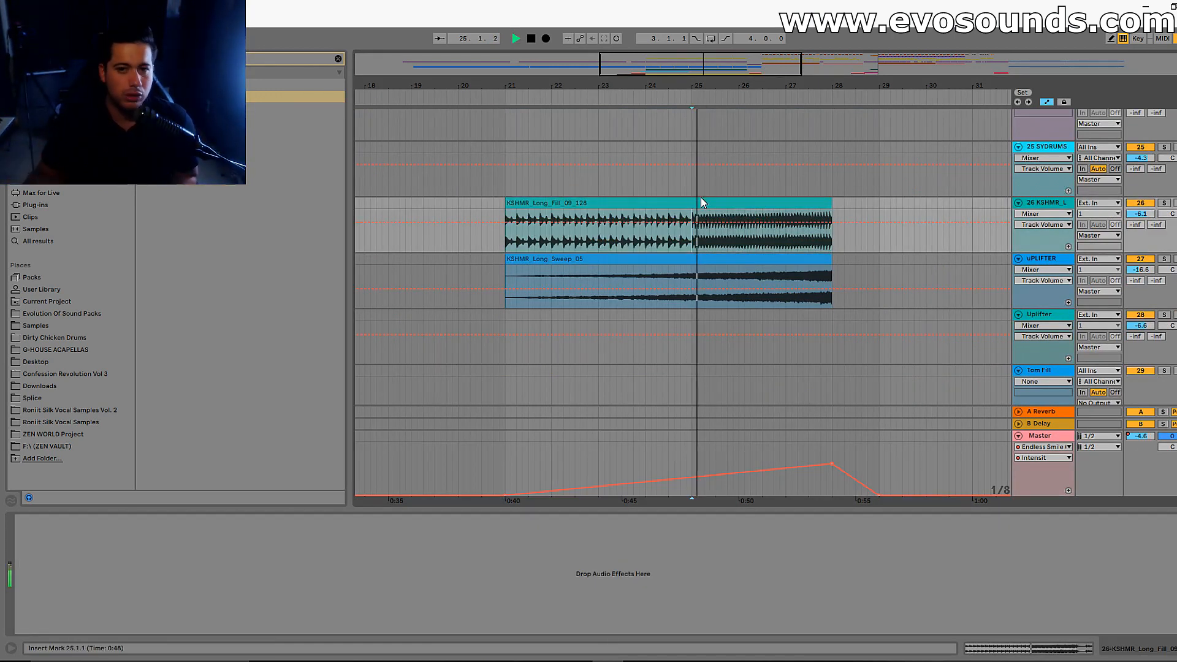
Automate the bass group's Auto Filter frequency to fall from bar 27 to about bar 28 and return to 19.9 kHz near bar 29
scroll(787, 294, up, 8)
scroll(790, 298, up, 10)
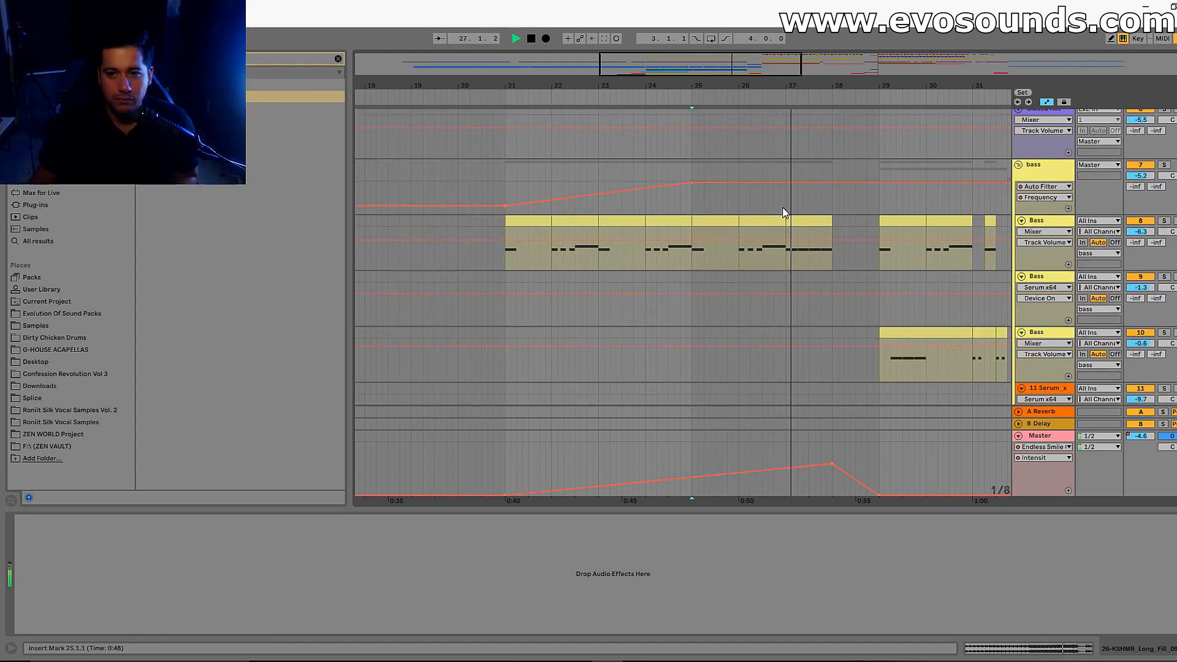
mouse_move(387, 586)
mouse_down()
mouse_move(271, 585)
mouse_move(388, 585)
mouse_up()
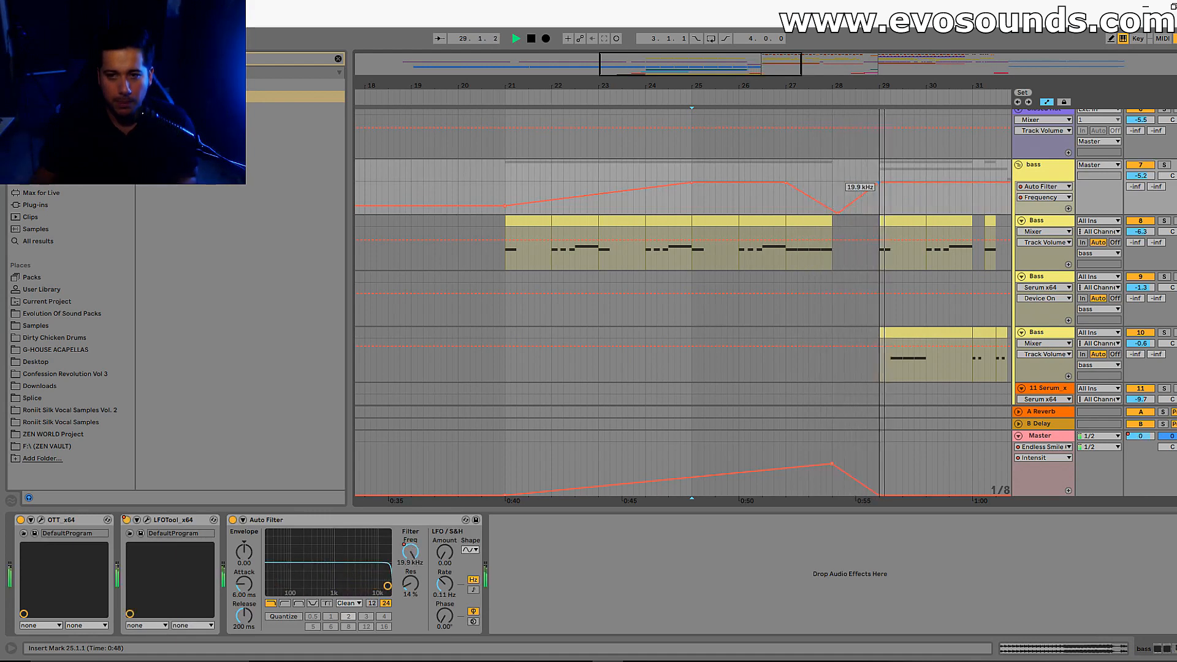
Find the SYDRUMS tom track and create an empty one-bar MIDI clip on it from bar 28 to bar 29
scroll(839, 231, down, 15)
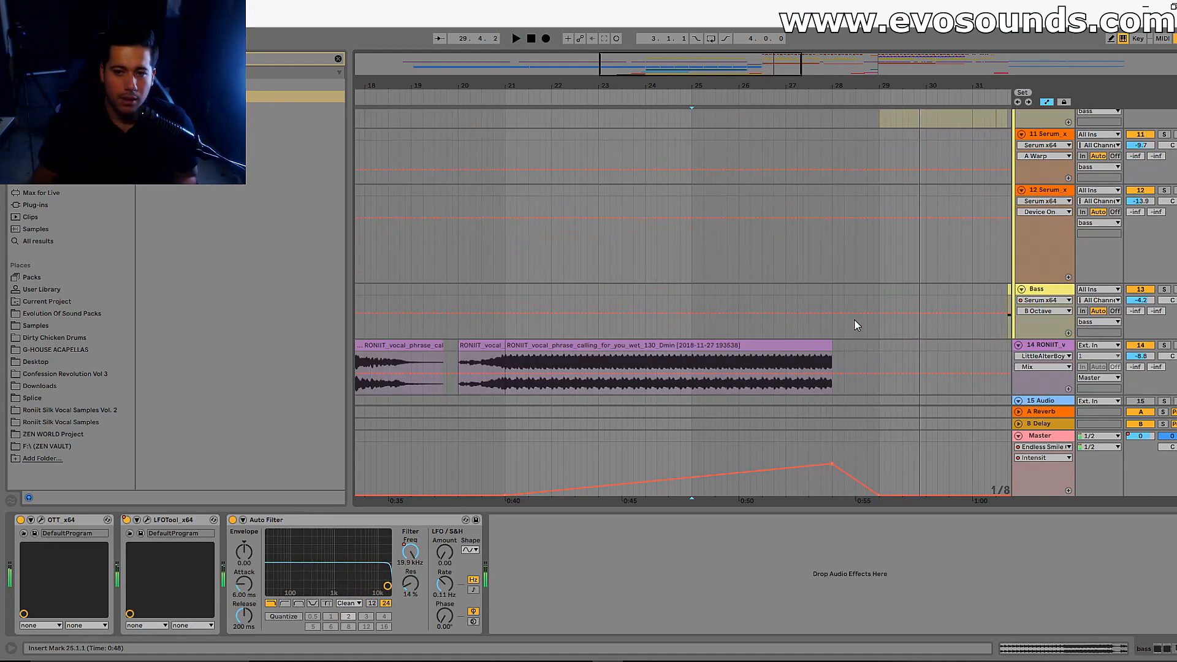
scroll(849, 309, down, 10)
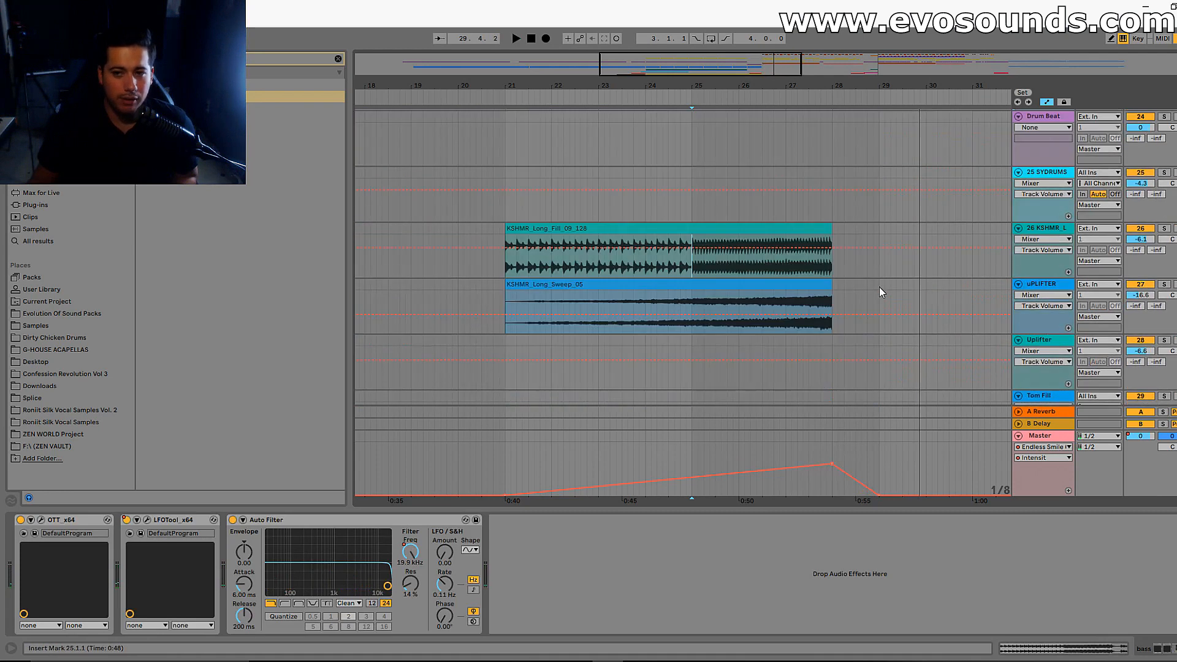
click(1005, 223)
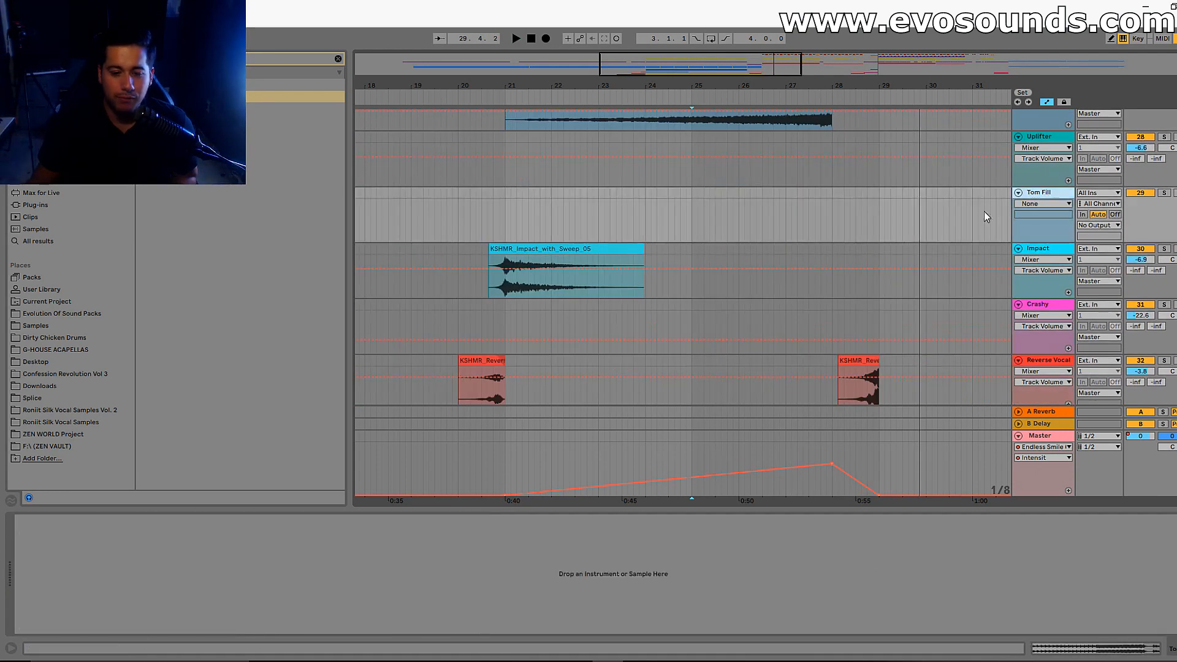
scroll(1042, 275, up, 2)
scroll(1037, 285, down, 2)
click(1042, 294)
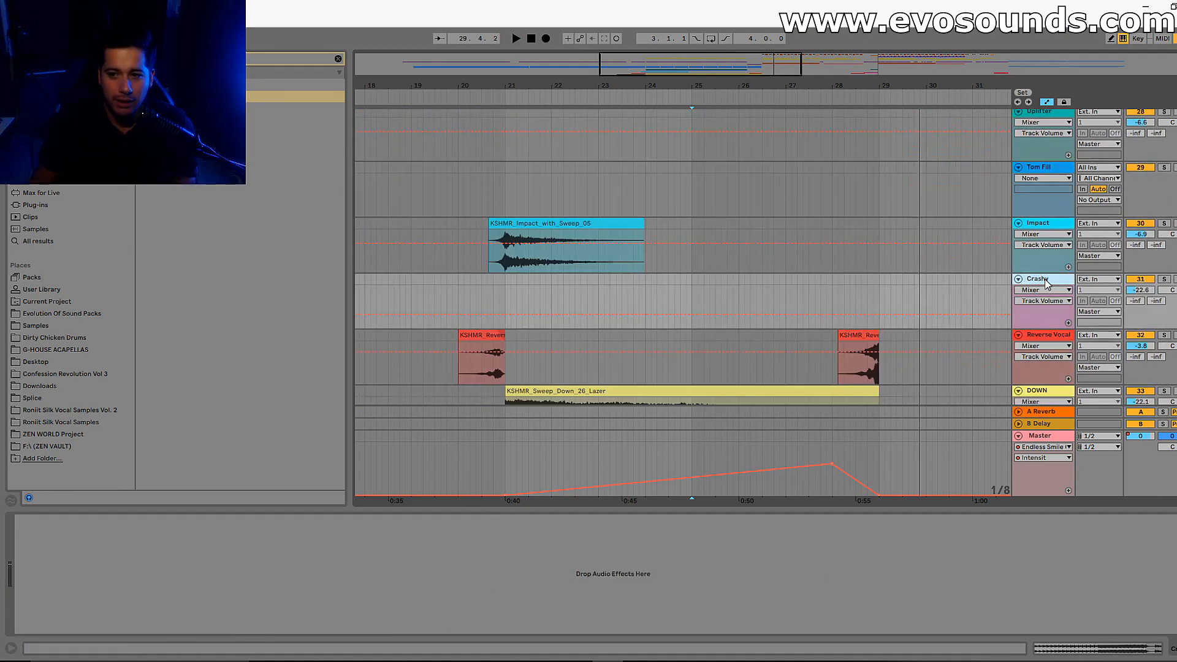
scroll(1042, 294, down, 3)
scroll(1042, 299, up, 6)
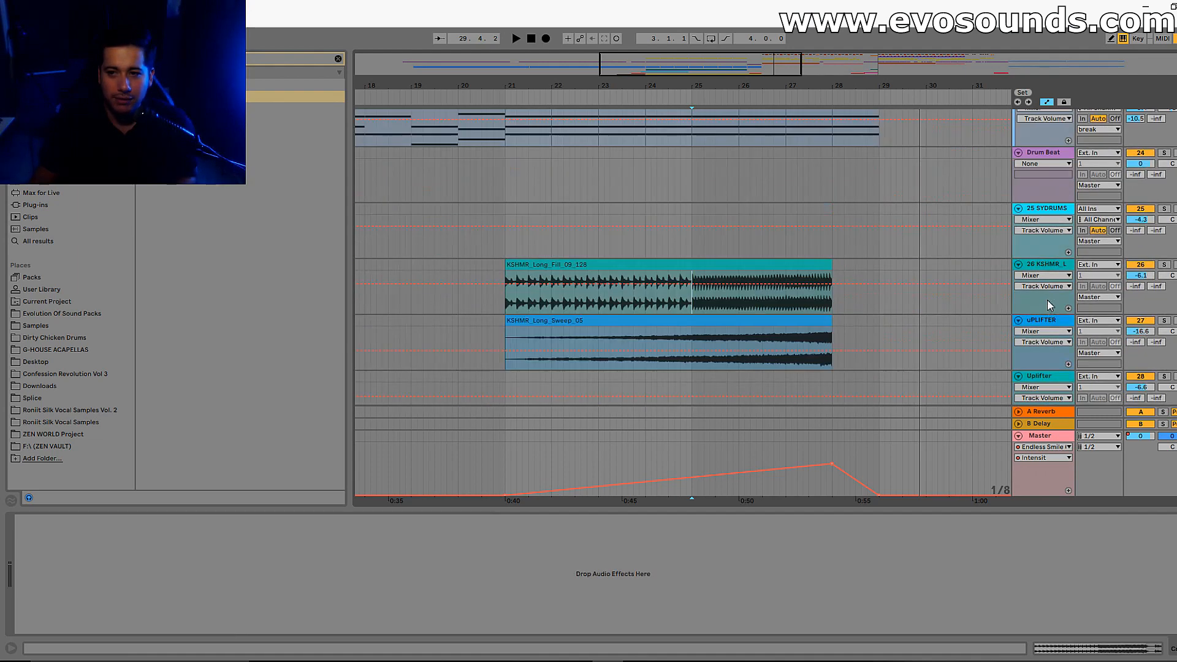
click(1042, 211)
click(832, 246)
key(space)
drag(877, 209, 880, 209)
key(ctrl+shift+m)
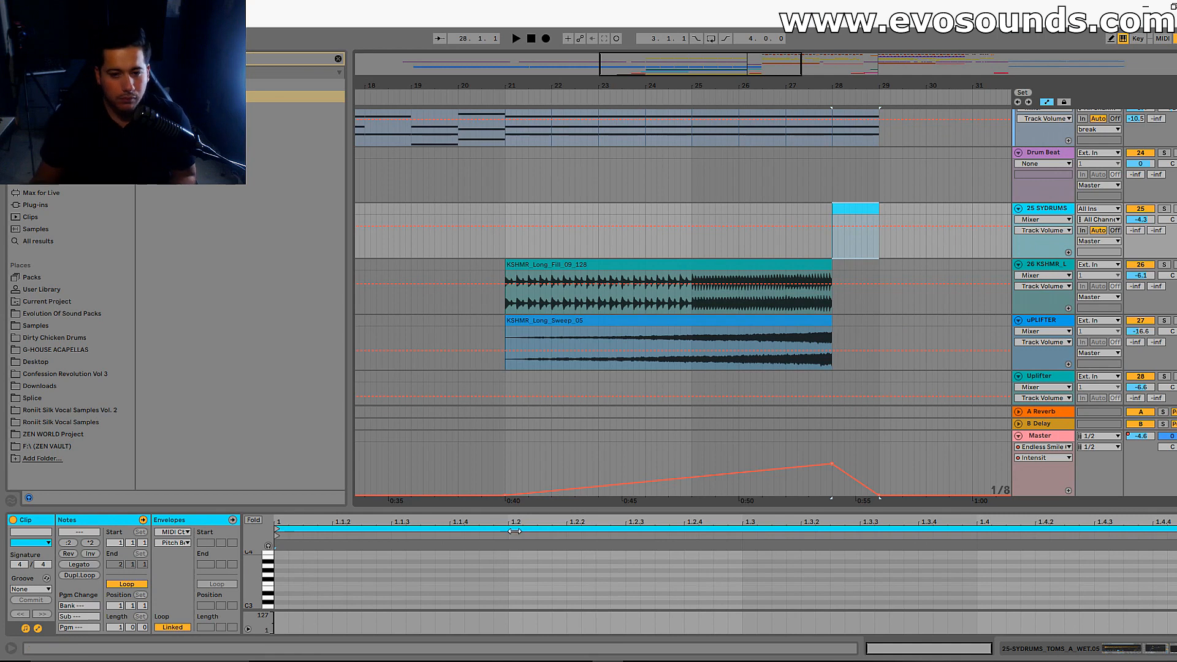
Add a one-beat C4 note at the start of the new tom clip and duplicate it twice in succession
drag(531, 507, 520, 349)
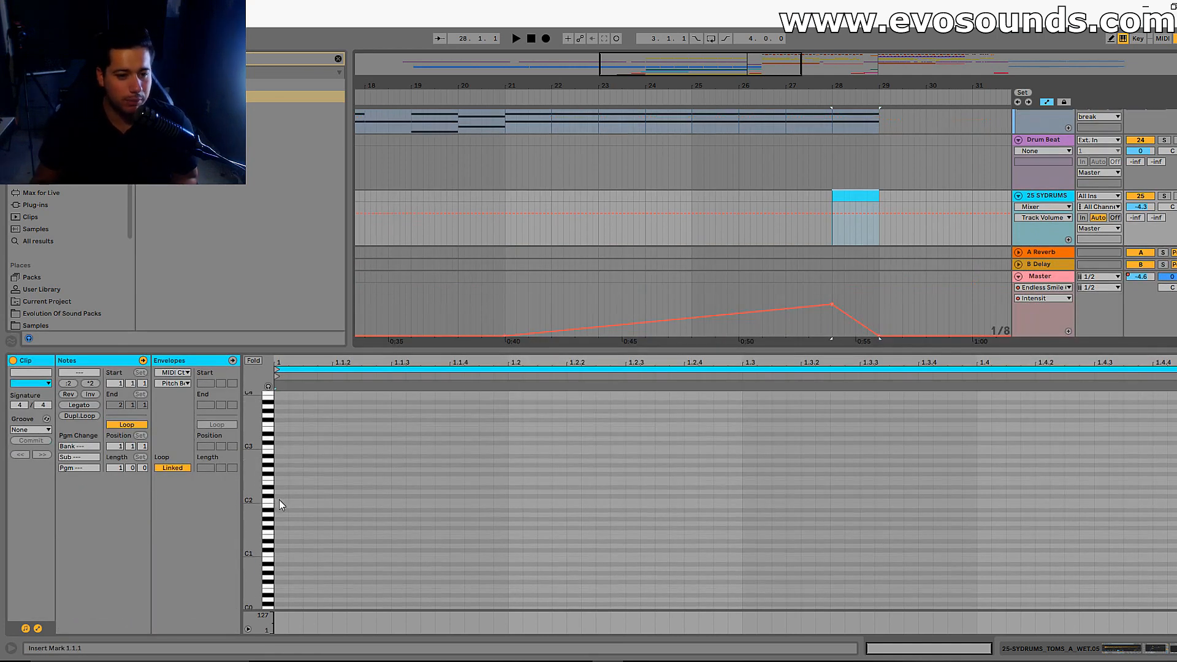
double_click(285, 446)
drag(331, 454, 482, 452)
key(shift+Up)
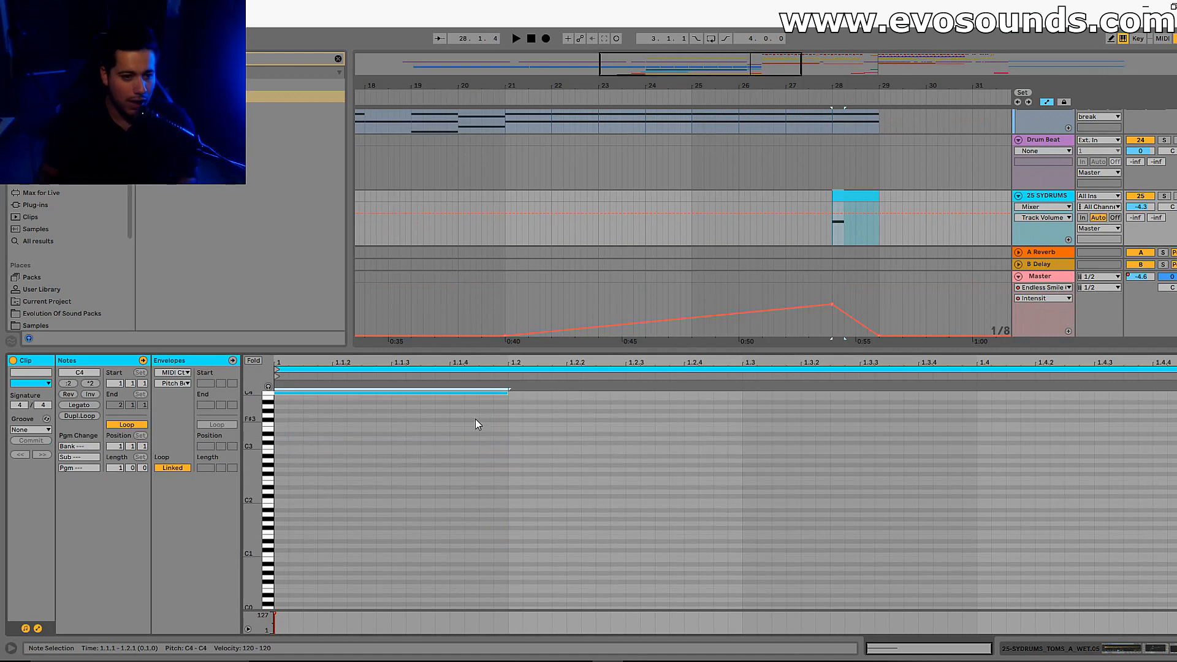
scroll(499, 495, up, 5)
key(ctrl+d)
key(ctrl+d)
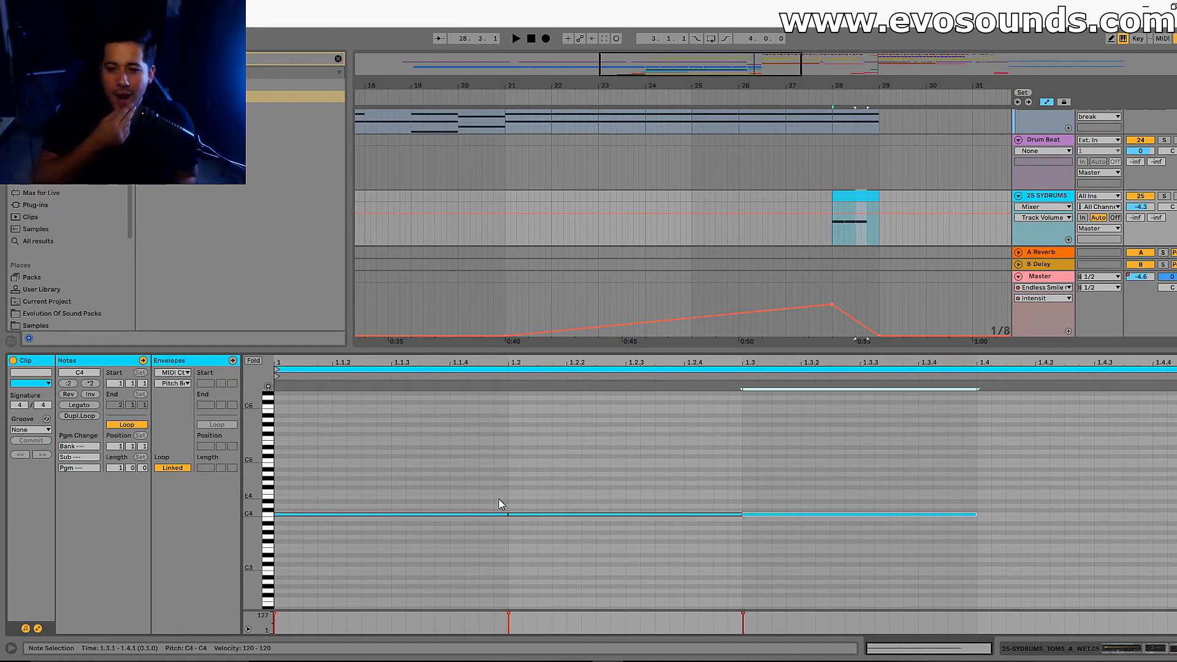
Play the tom clip, start the second C4 note at 1.1.4, and move the third to 1.3, shortened to a sixteenth note
key(space)
key(space)
click(555, 514)
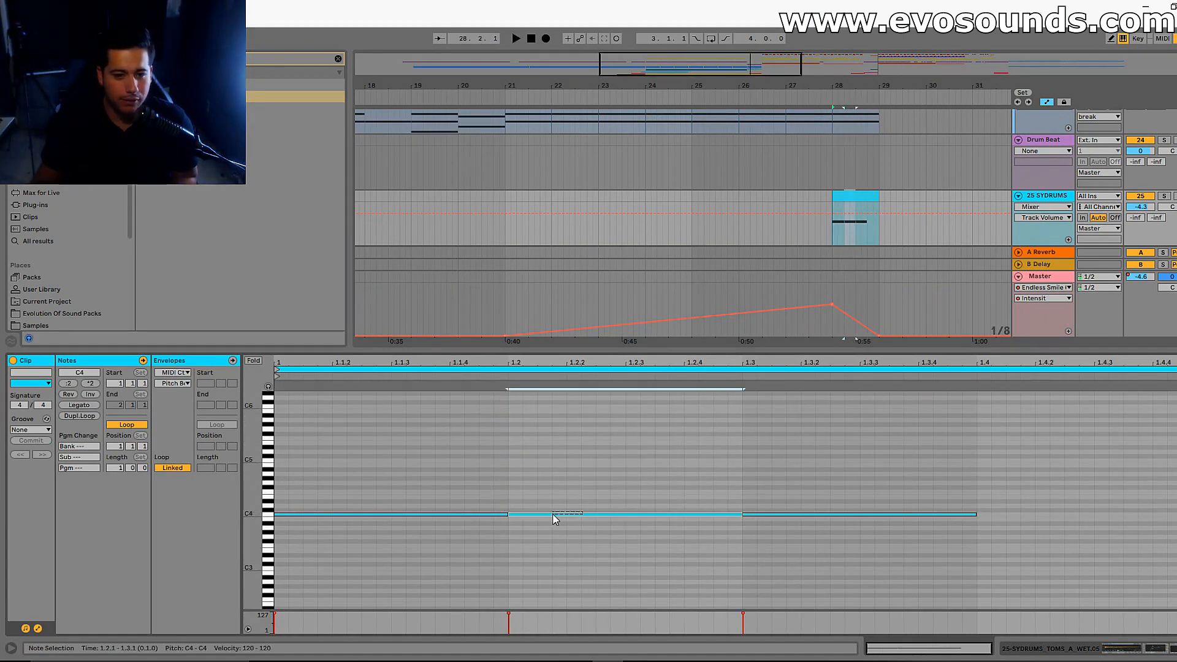
drag(547, 513, 504, 518)
drag(793, 515, 736, 518)
drag(918, 516, 763, 524)
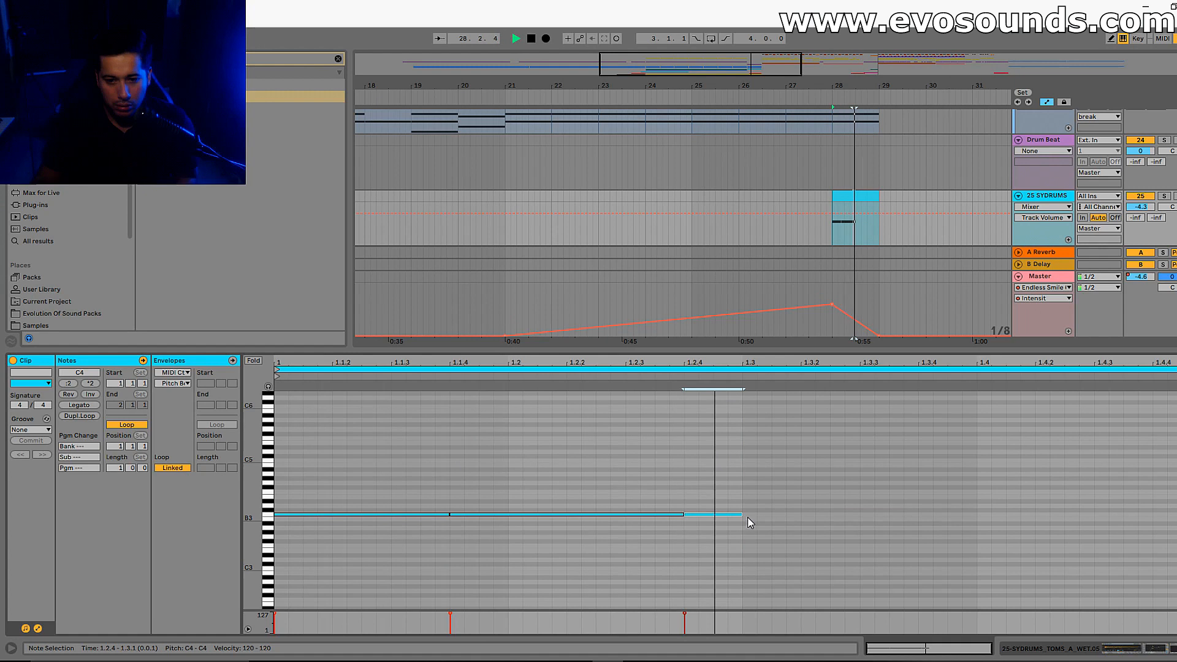
key(Right)
double_click(711, 515)
key(space)
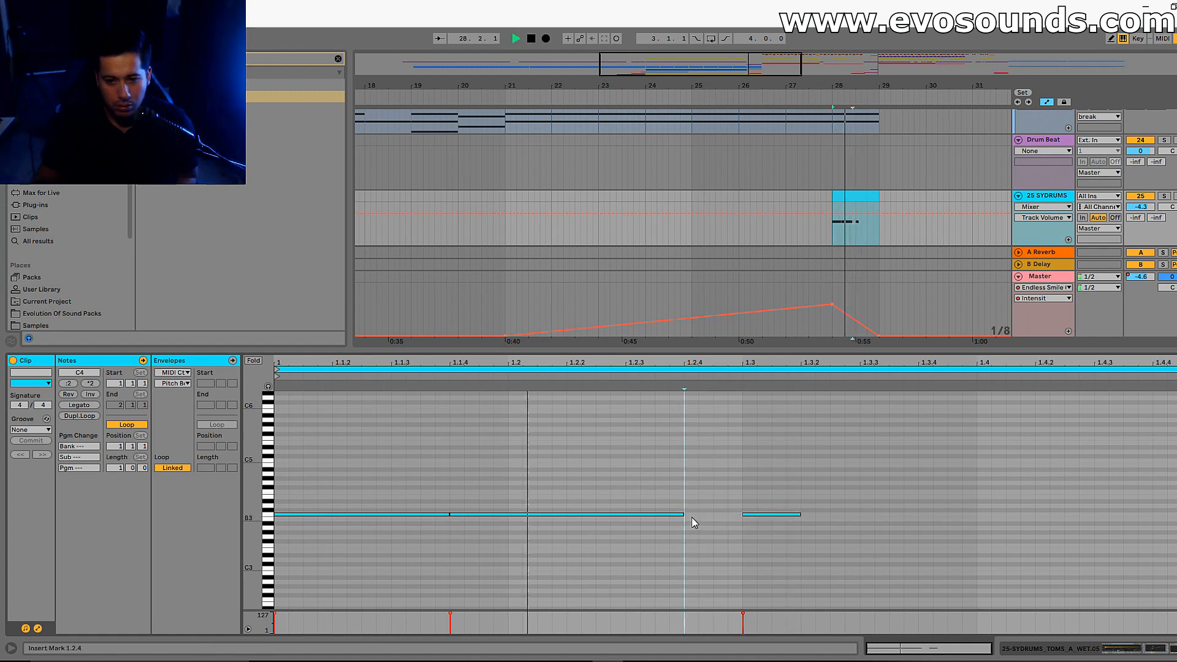
Complete the tom fill with C4 at 1.3.2 and descending B3, A#3 and A3 eighth notes, and set the SYDRUMS volume to -6.5 dB
click(798, 521)
double_click(827, 519)
double_click(874, 519)
key(space)
drag(931, 522, 1012, 525)
key(ctrl+d)
key(ctrl+d)
drag(1103, 526, 1104, 530)
key(space)
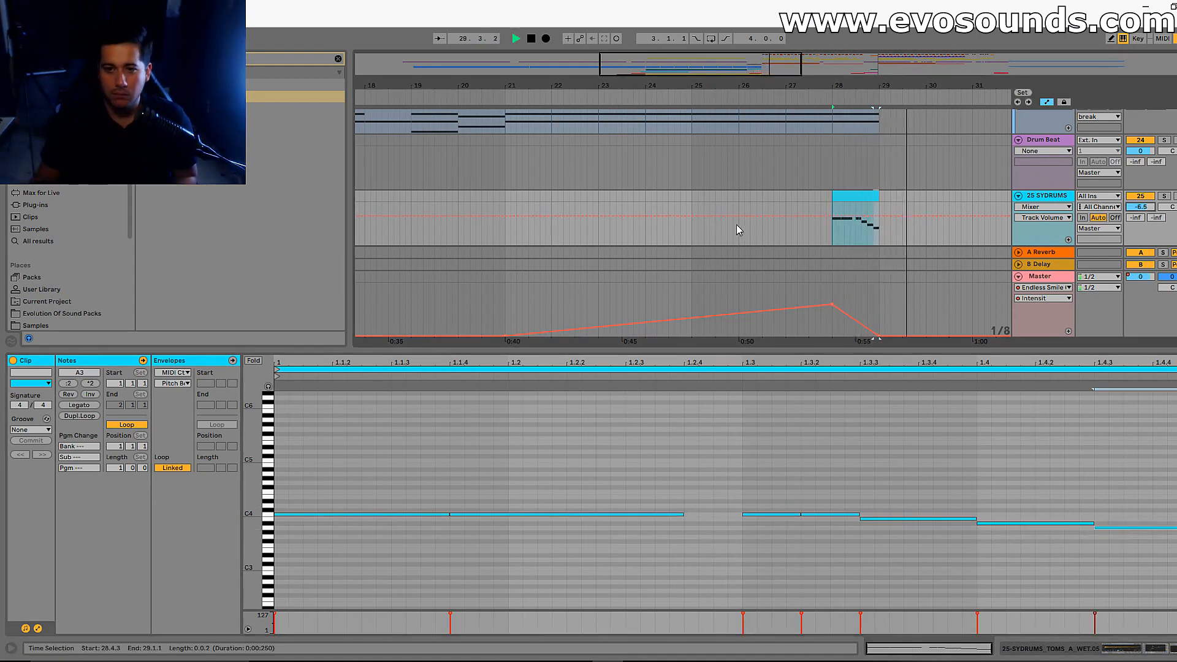
Play from just before bar 25 into the drop and view the SYDRUMS track's device chain
click(691, 218)
drag(753, 352, 753, 631)
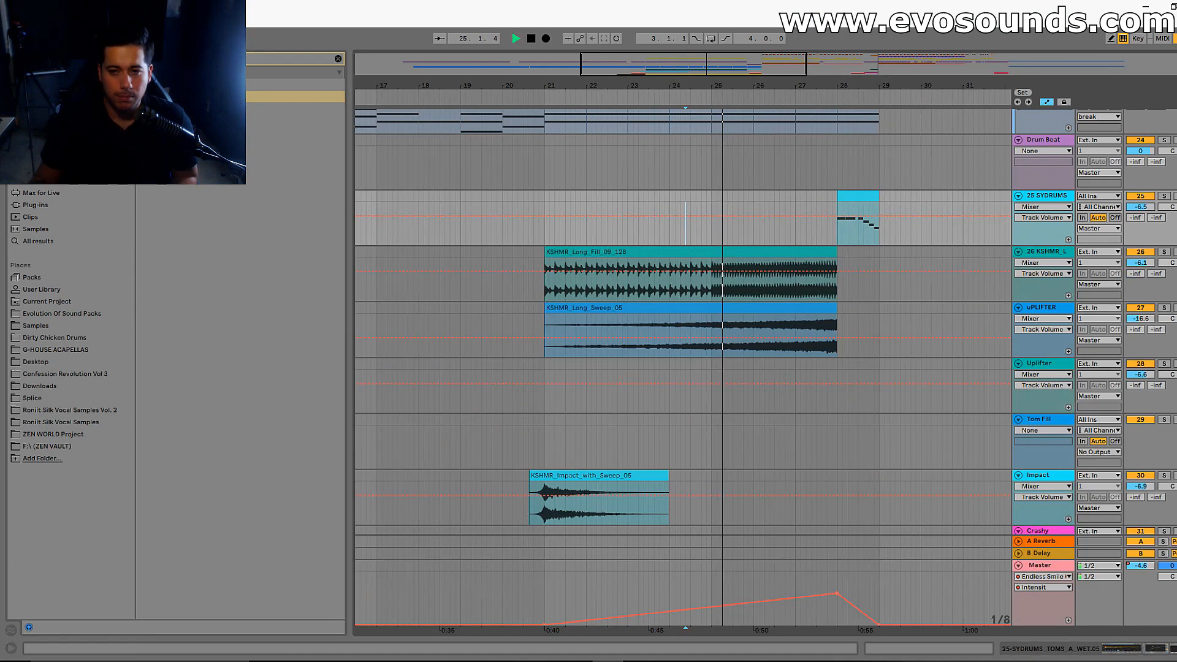
scroll(907, 255, up, 2)
double_click(1037, 260)
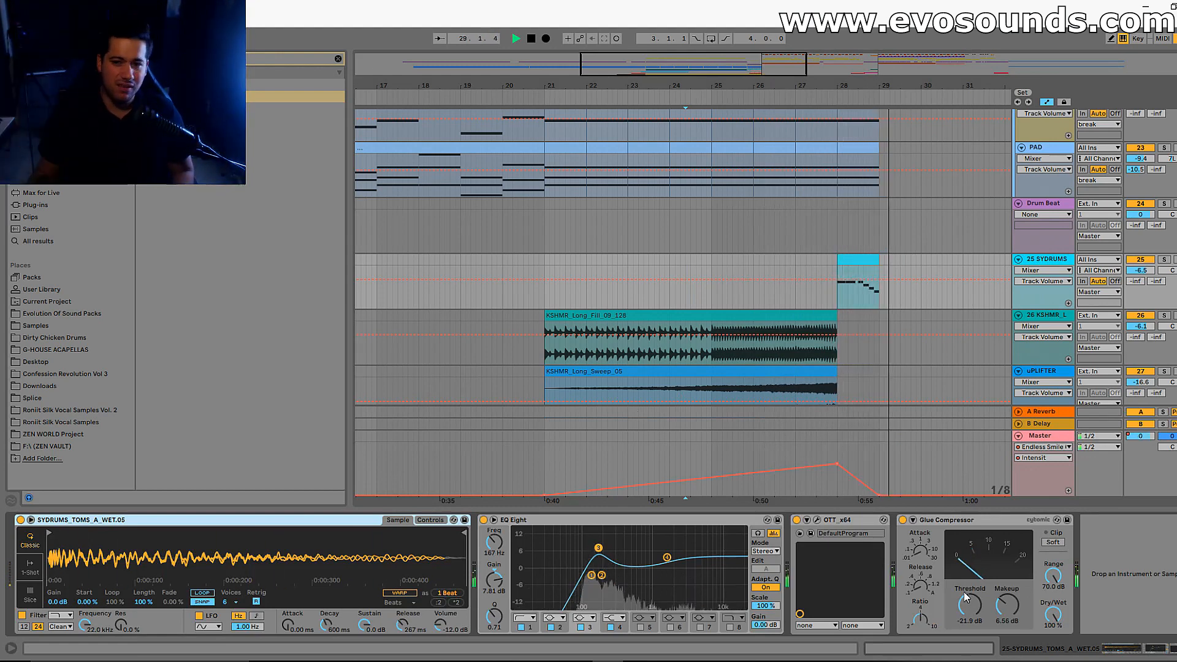
key(space)
Delete the two C4 notes in the first two beats of the tom clip and play it back
double_click(861, 262)
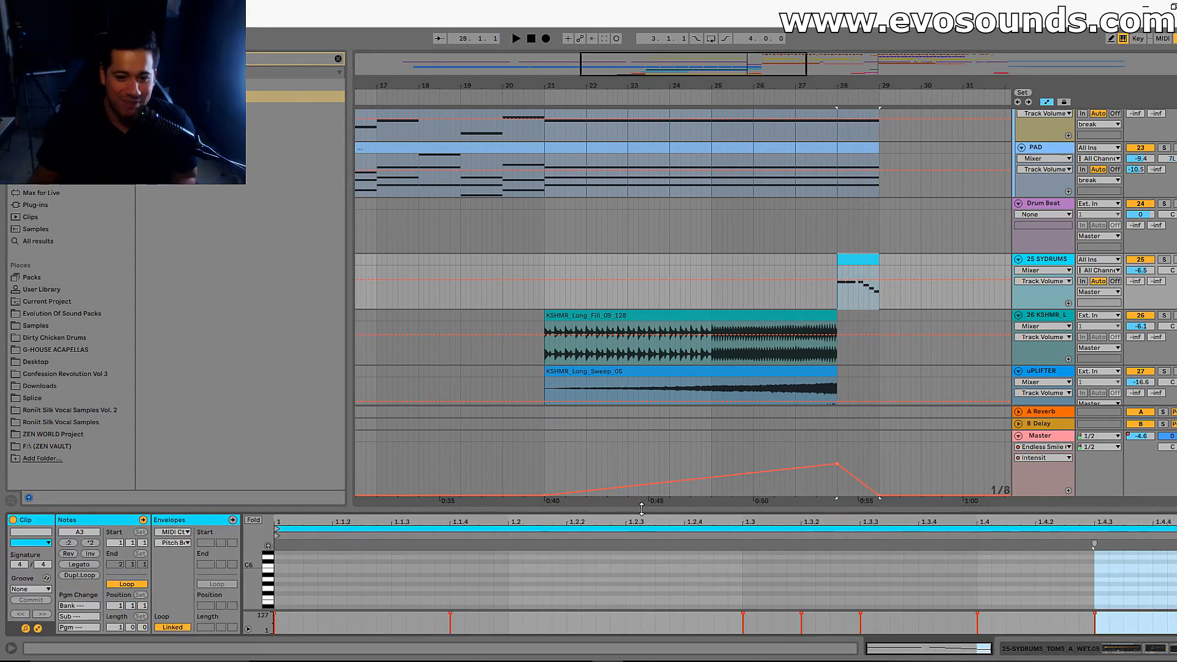
drag(641, 508, 642, 303)
drag(638, 368, 405, 486)
key(Delete)
key(space)
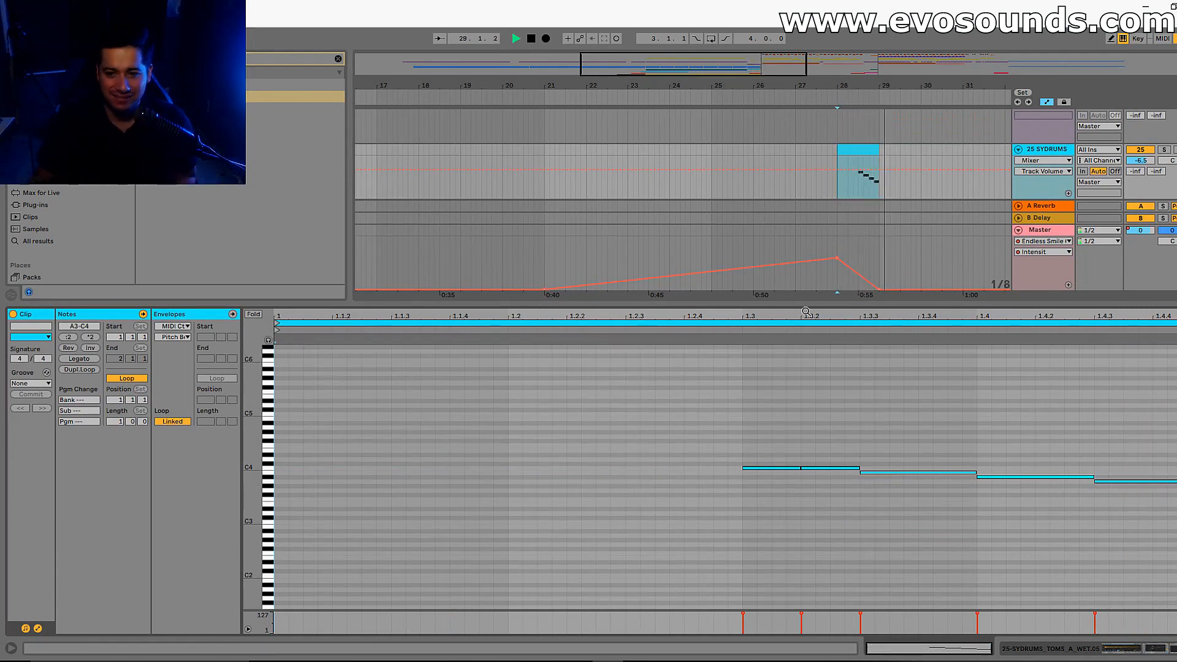
drag(808, 304, 685, 619)
scroll(735, 459, up, 10)
key(space)
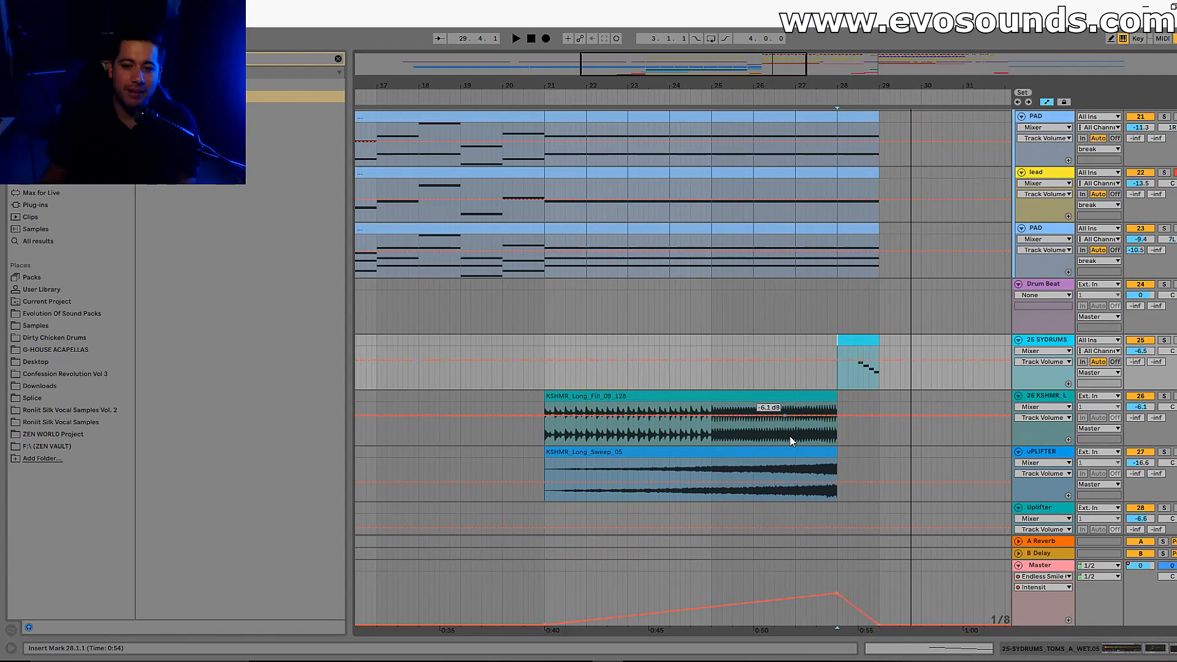
Review the bass filter automation, the master's plug-in chain, and the vocal, chord and fill tracks leading into the drop
scroll(759, 415, up, 15)
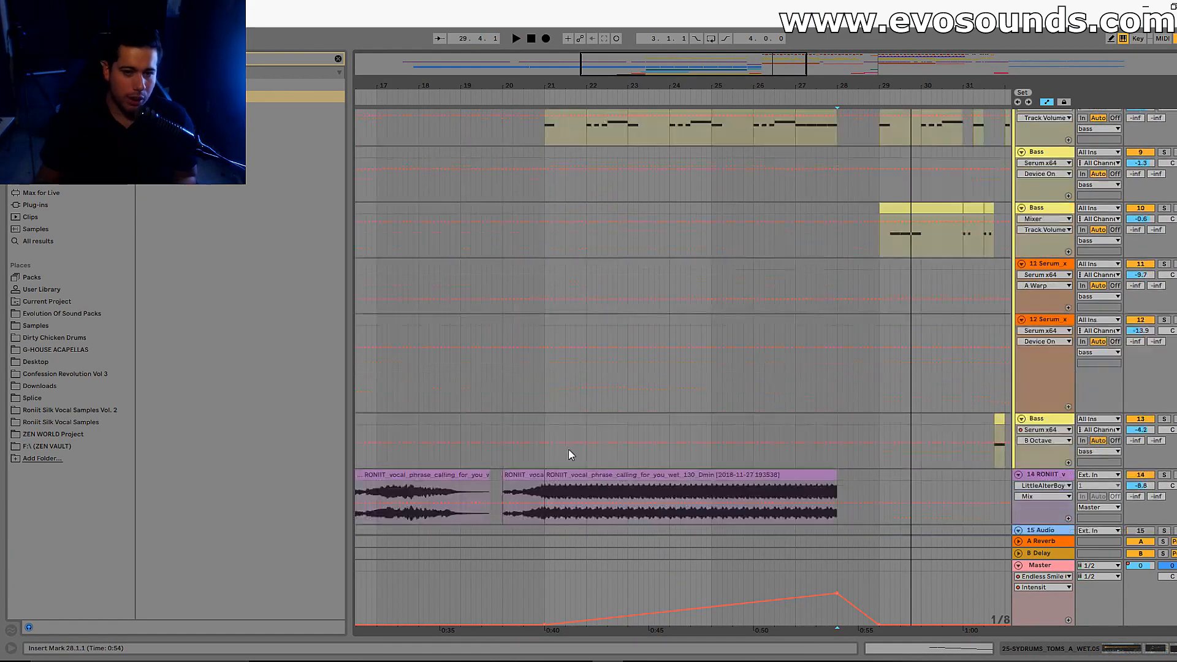
scroll(613, 361, up, 5)
scroll(823, 350, up, 2)
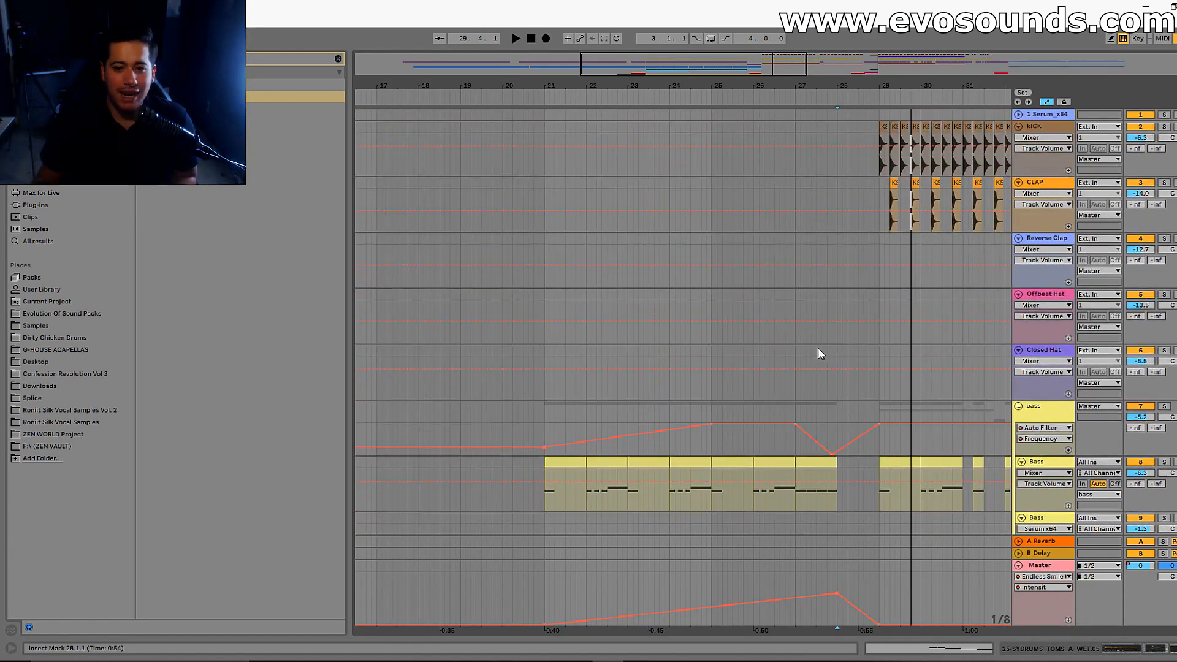
scroll(791, 362, down, 4)
scroll(760, 368, down, 2)
double_click(1041, 565)
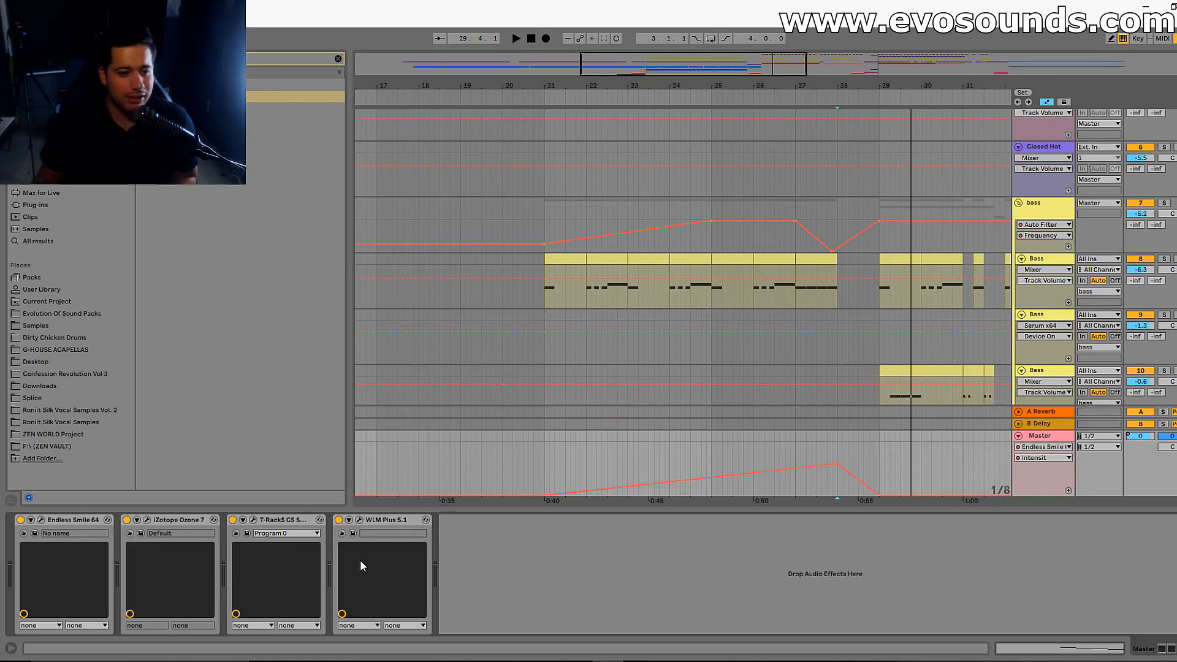
click(39, 520)
click(754, 163)
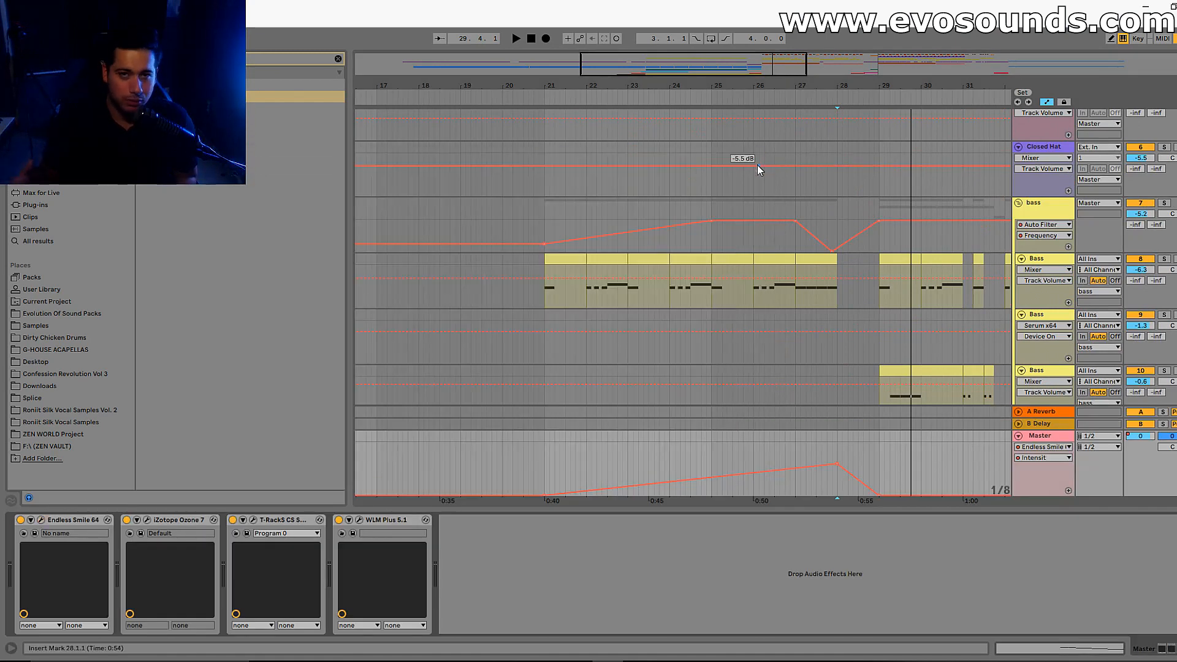
scroll(683, 251, down, 6)
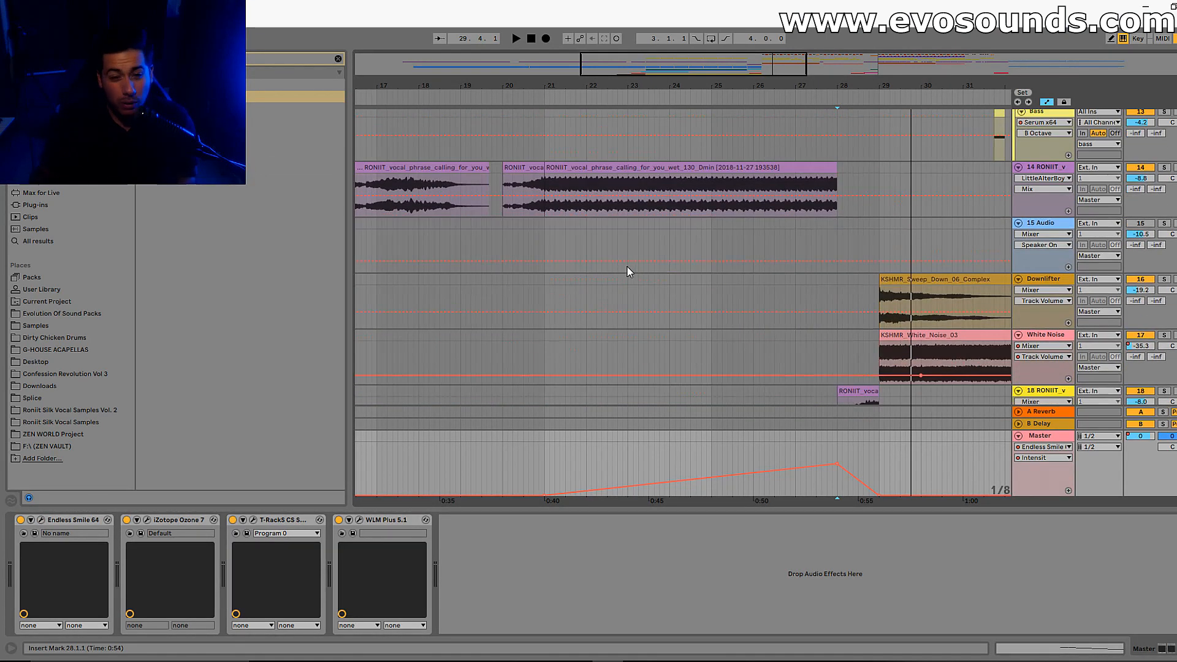
scroll(616, 318, down, 6)
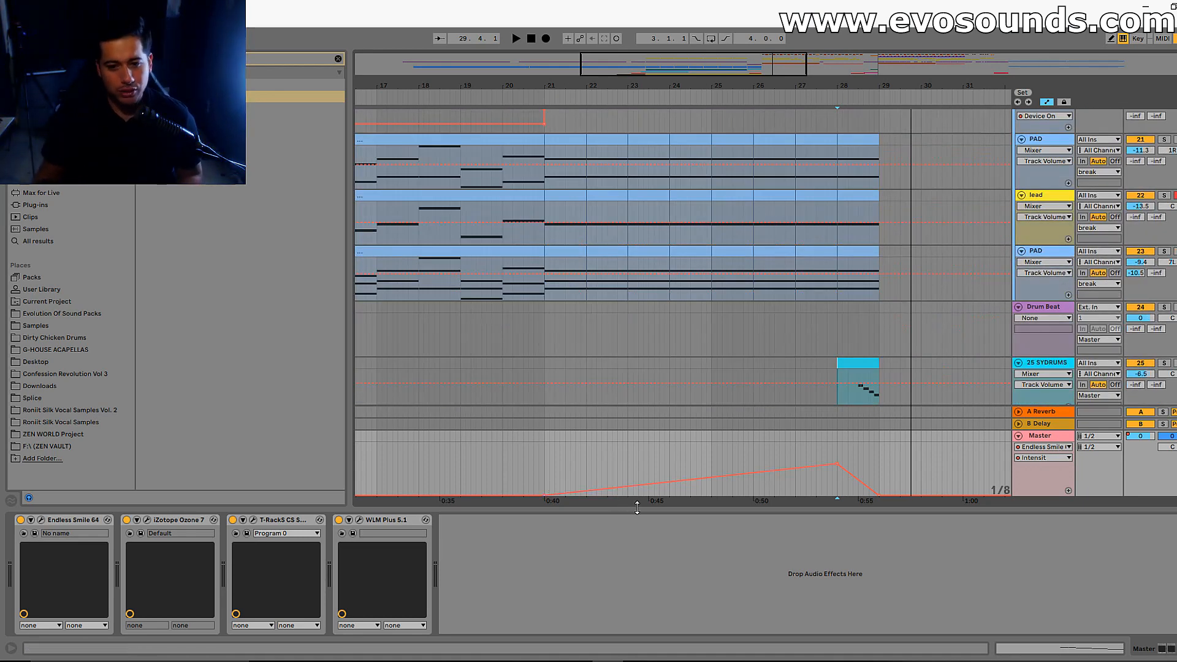
drag(637, 508, 593, 647)
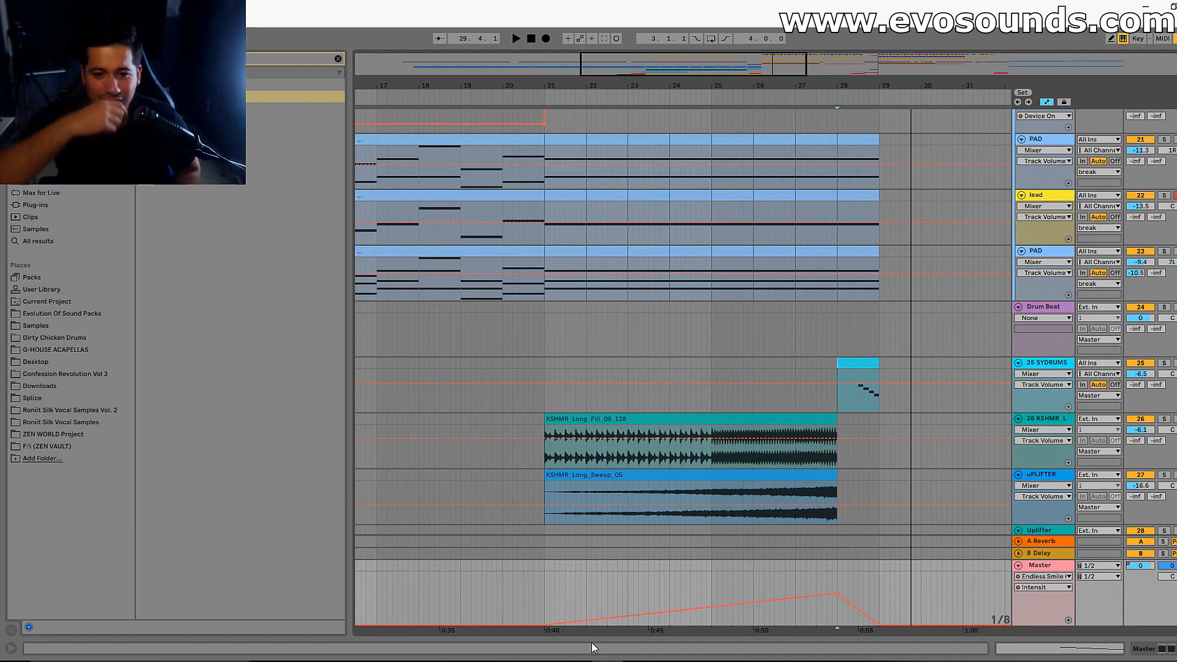
scroll(616, 368, up, 1)
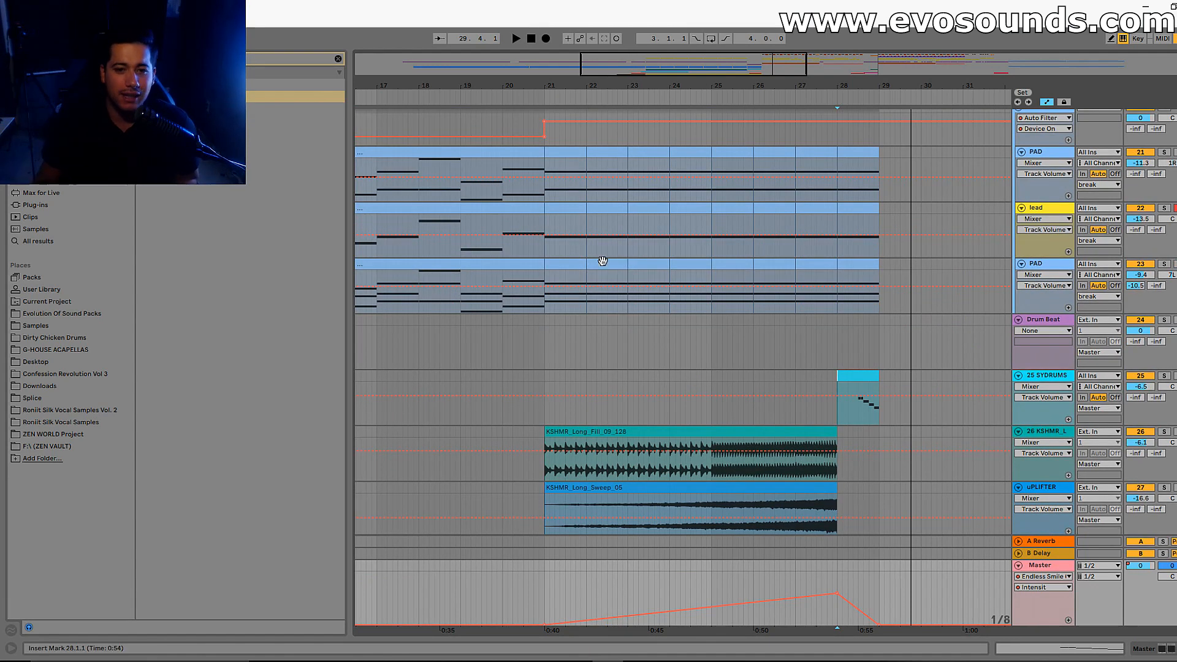
Solo the PAD track, the break group and the bass group, and play the build-up from bar 21 to the drop
click(564, 288)
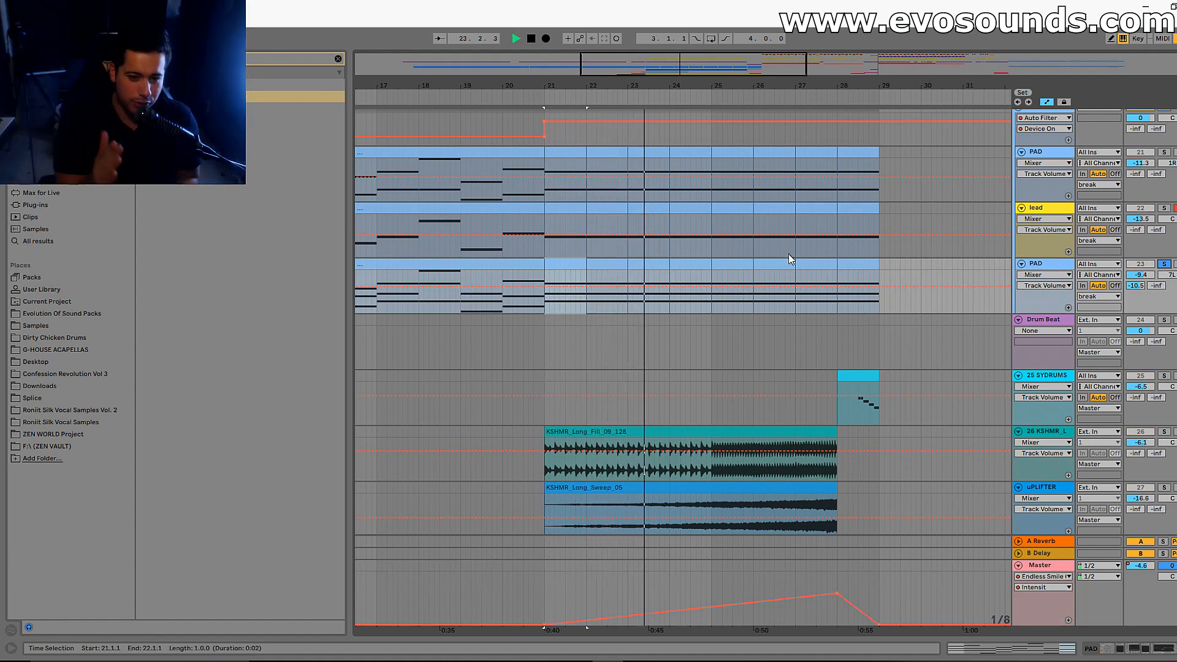
scroll(789, 253, up, 3)
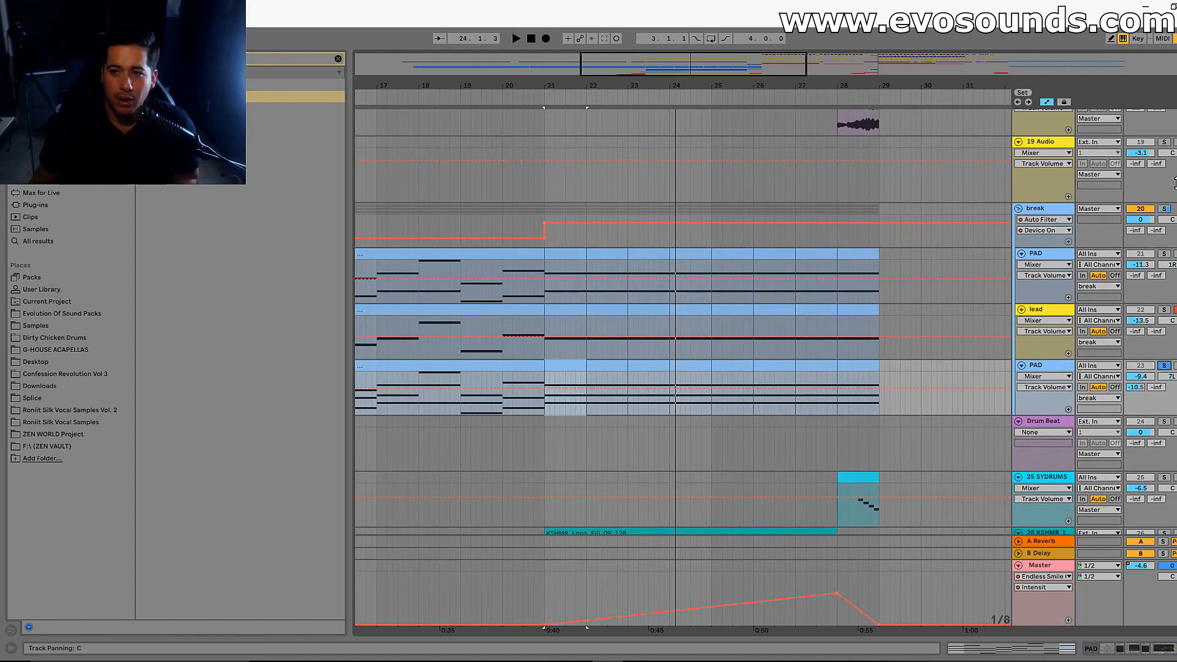
click(1167, 209)
scroll(937, 294, up, 20)
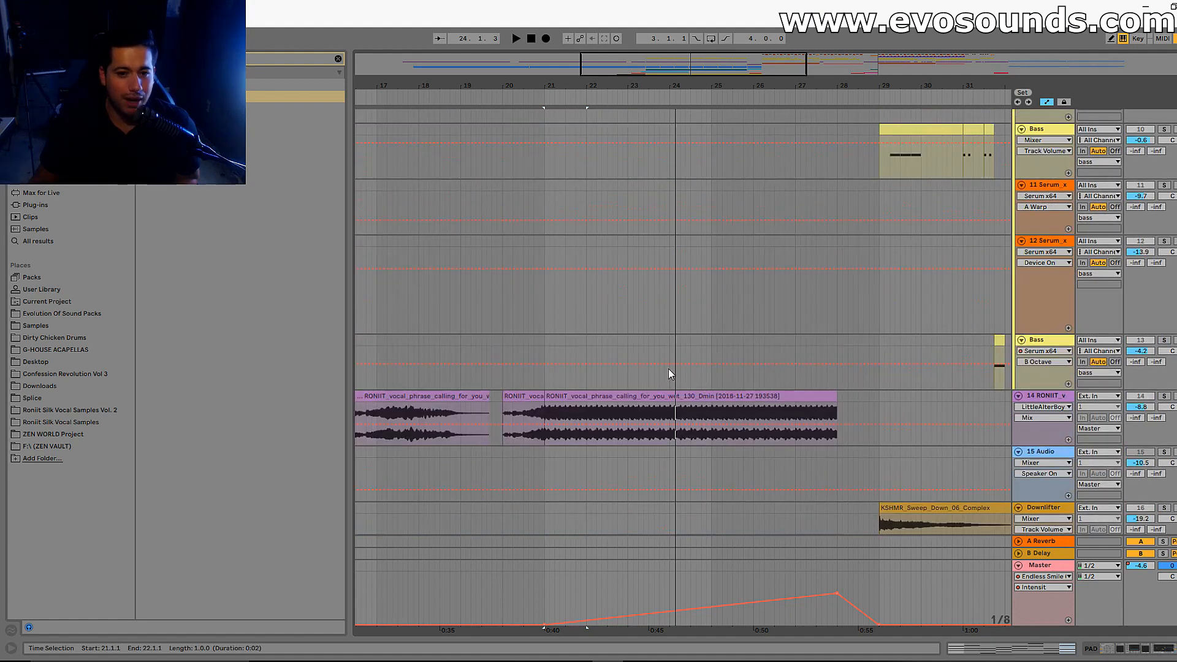
key(space)
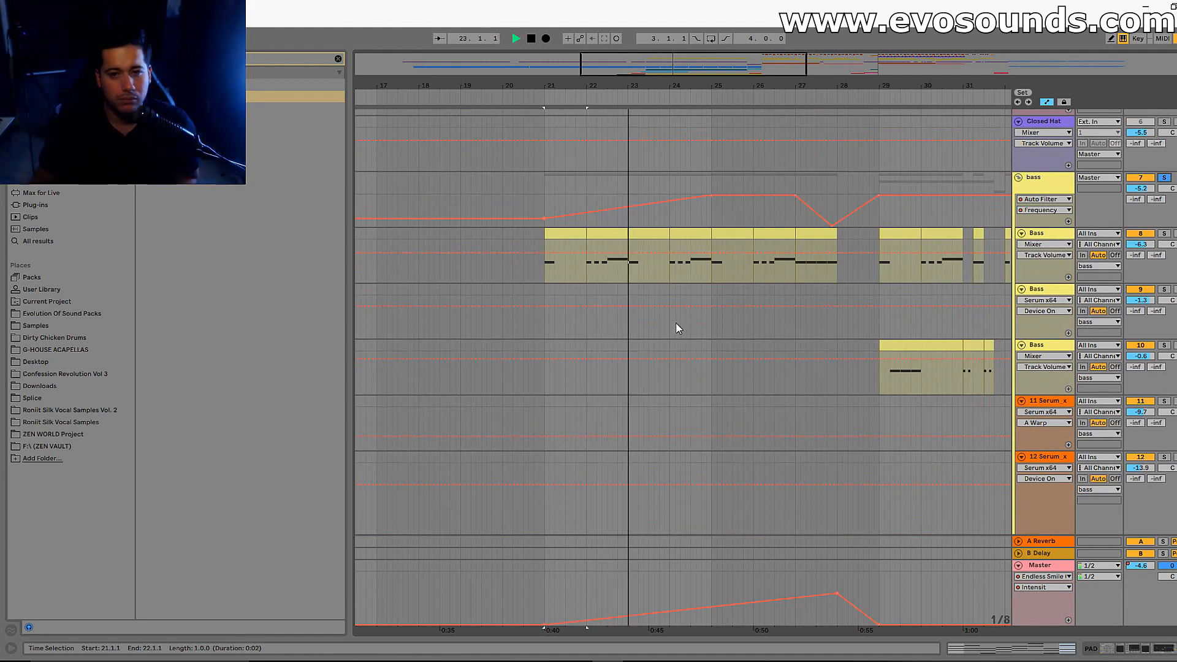
scroll(676, 323, down, 3)
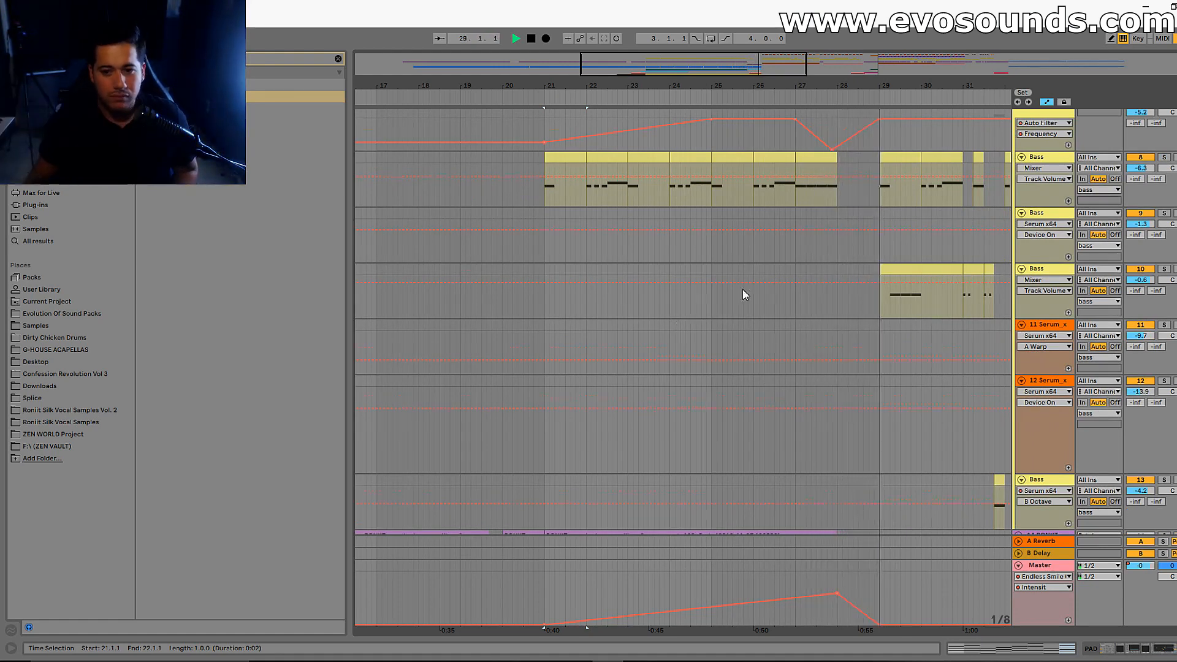
Delete track 23's PAD clip at bar 28, play from 27.2.1, and turn off the break group's solo
scroll(689, 313, down, 10)
click(866, 423)
key(space)
click(806, 437)
key(space)
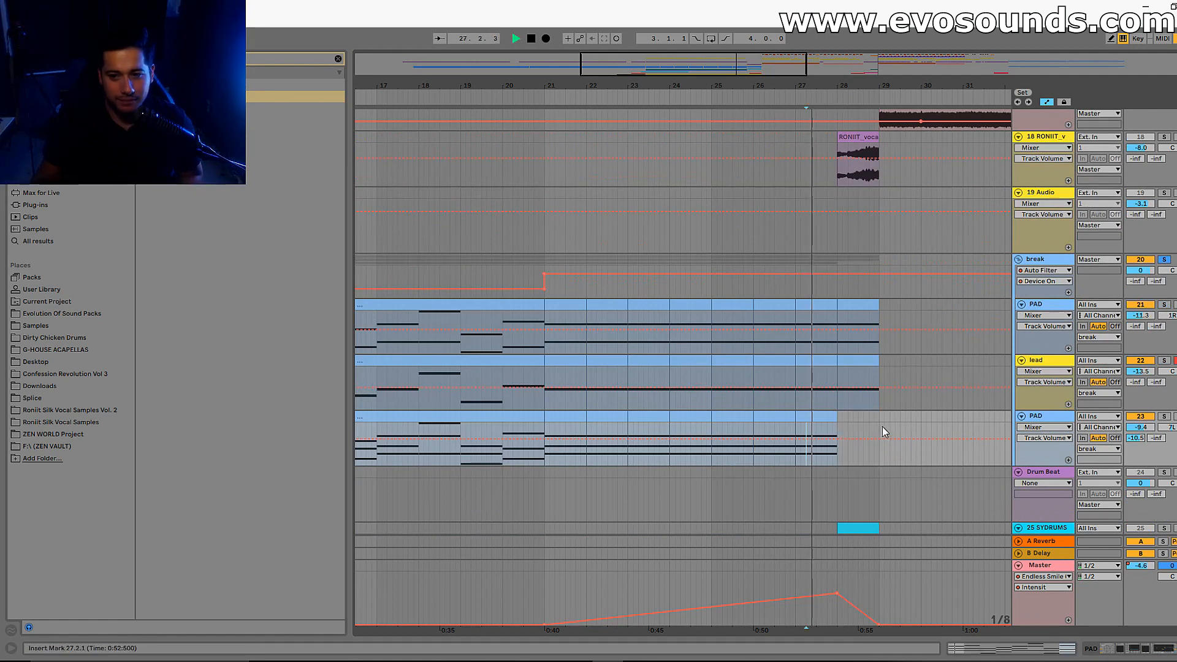
click(1164, 259)
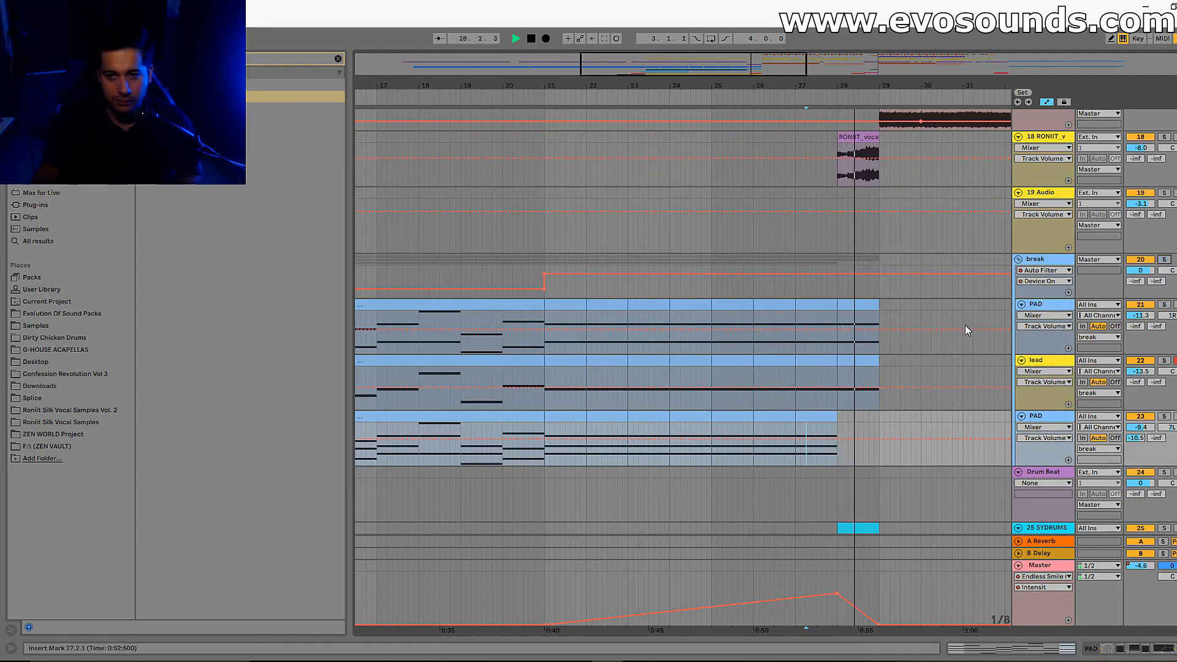
Stop playback and delete the RONIIT vocal clip between bars 28 and 29 on track 18
scroll(964, 331, up, 5)
click(864, 301)
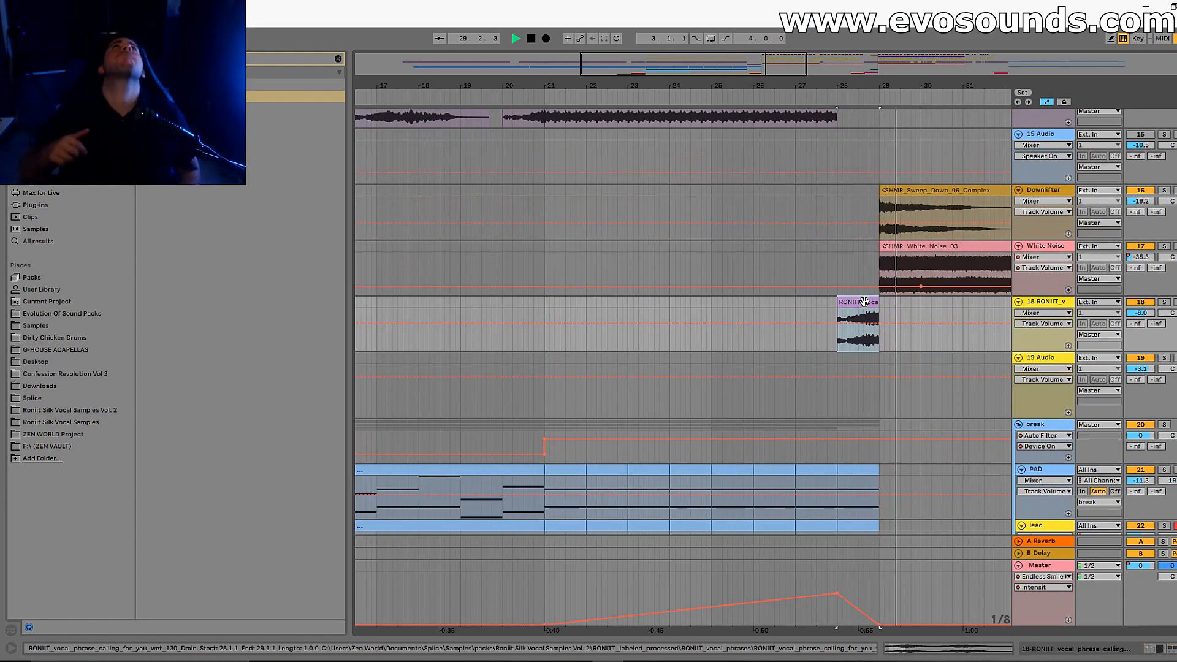
key(space)
key(Delete)
scroll(870, 288, down, 5)
scroll(858, 331, down, 9)
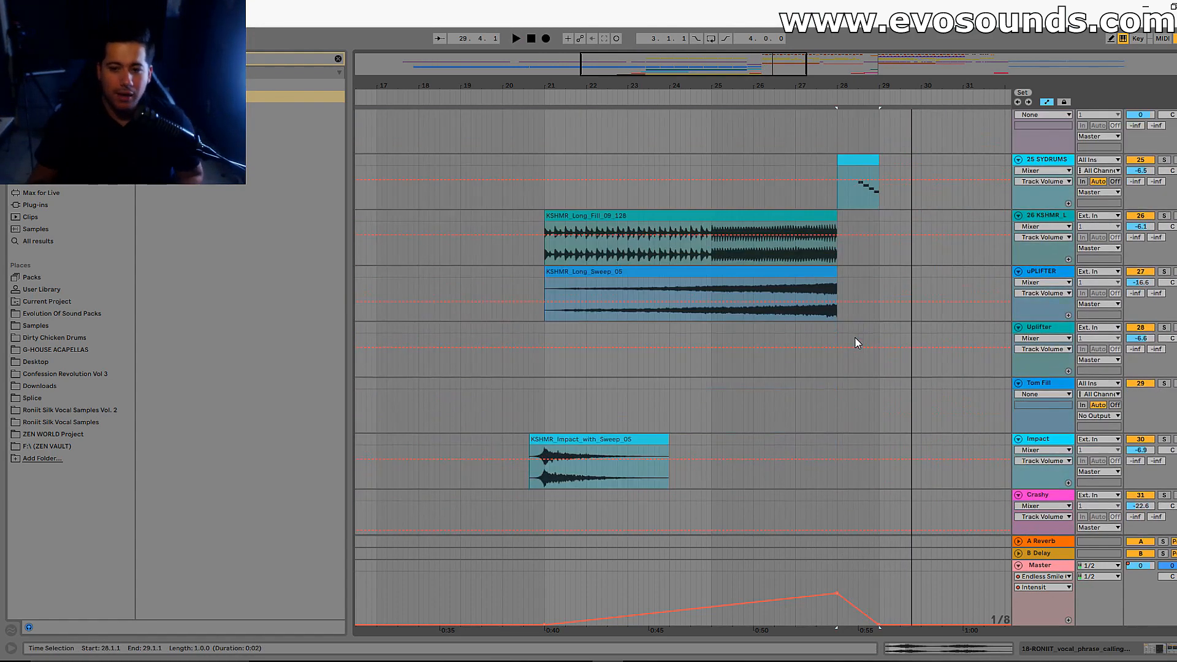
Copy the KSHMR_Impact_with_Sweep_05 clip on the Impact track to 27.3.3, just before bar 28
scroll(674, 374, down, 1)
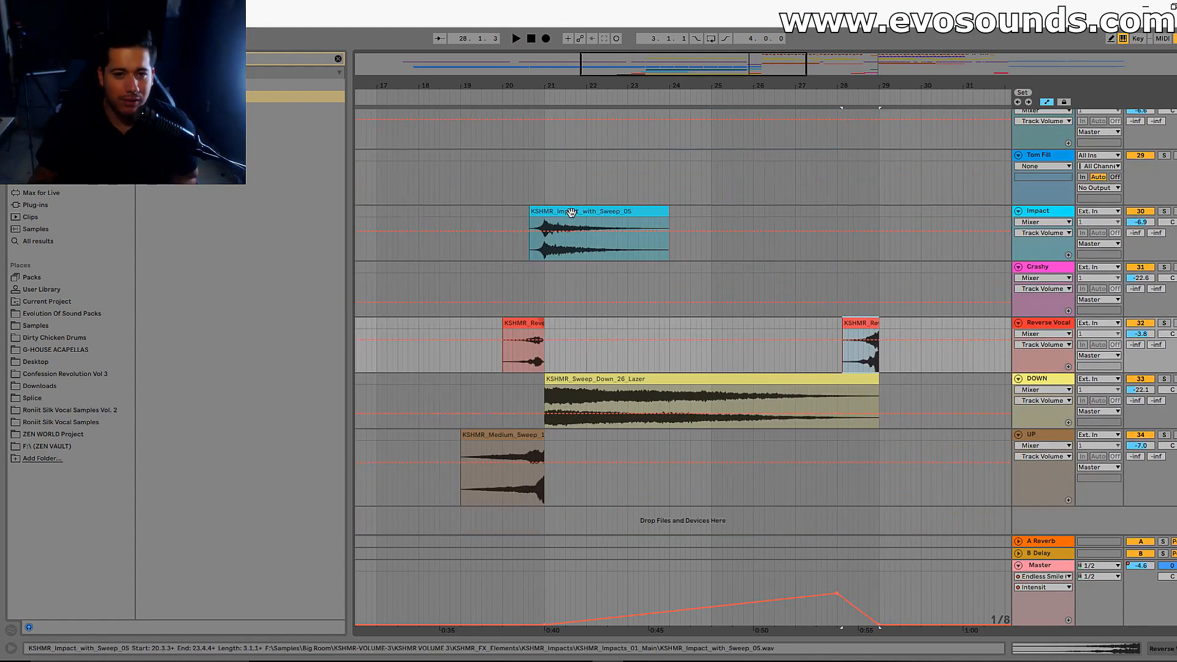
click(573, 244)
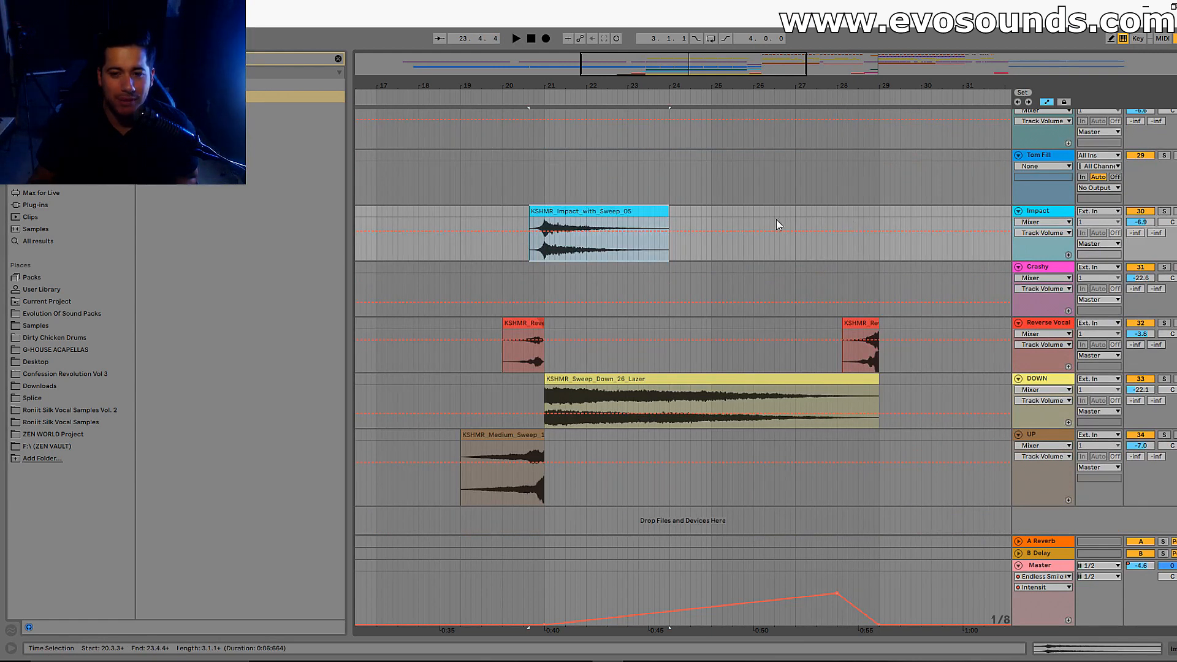
click(820, 217)
key(ctrl+v)
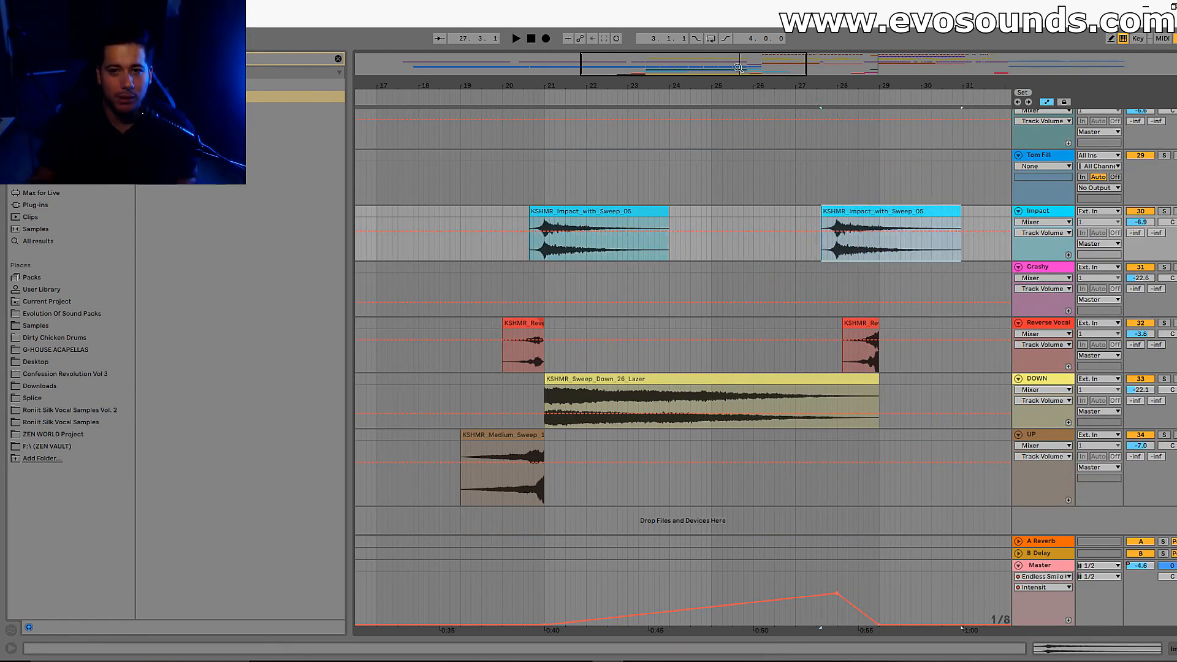
Play the section around the copied impact clip, stop playback, and trim the clip to end at bar 29
ctrl+scroll(846, 211, up, 8)
click(741, 256)
key(space)
ctrl+scroll(870, 254, down, 4)
key(space)
drag(931, 242, 732, 242)
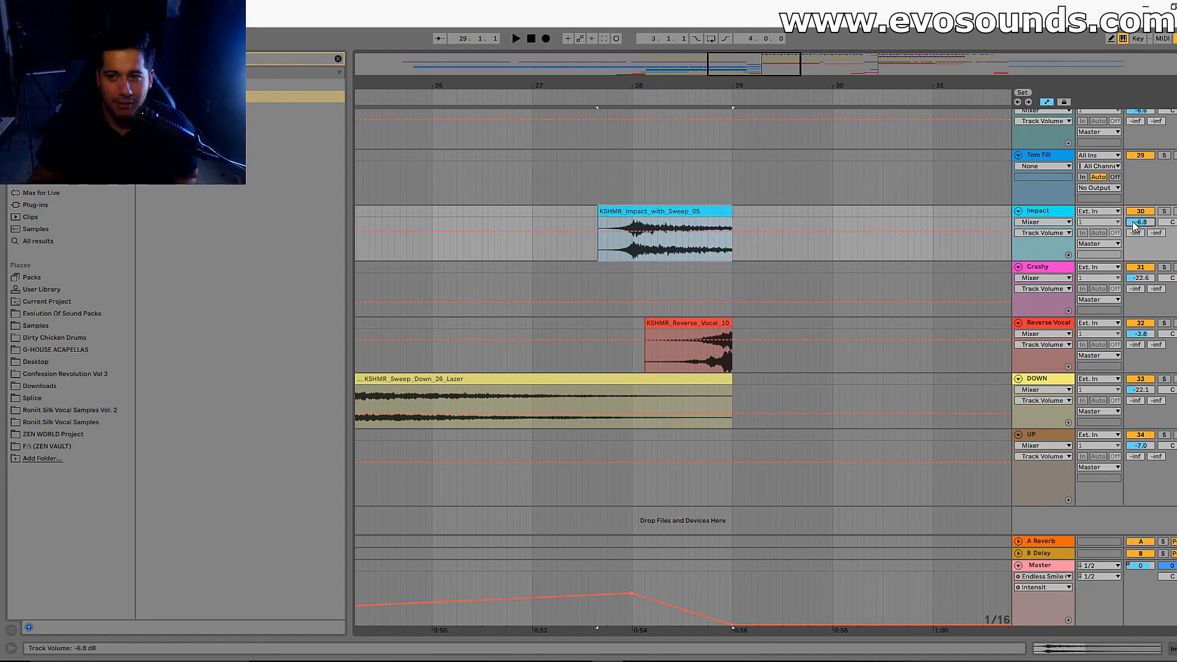
Lower the Impact track's volume automation to -11.6 dB from the copied clip onward and play the transition from 27.3.2
click(594, 231)
drag(601, 231, 600, 237)
click(588, 251)
key(space)
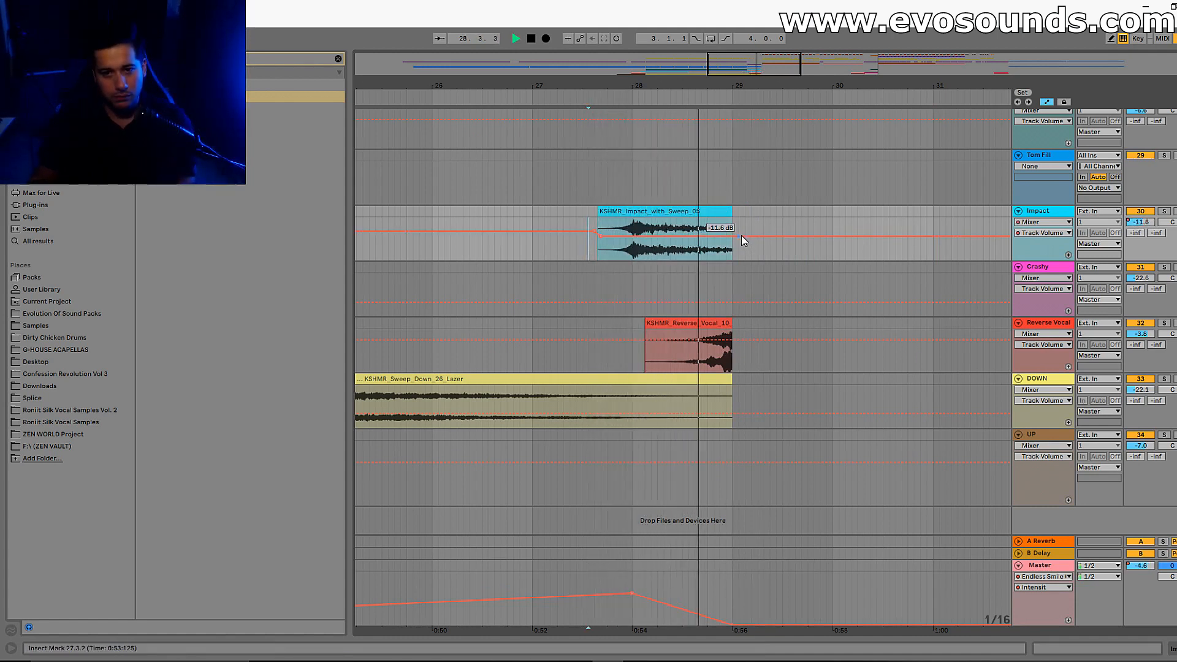
key(minus)
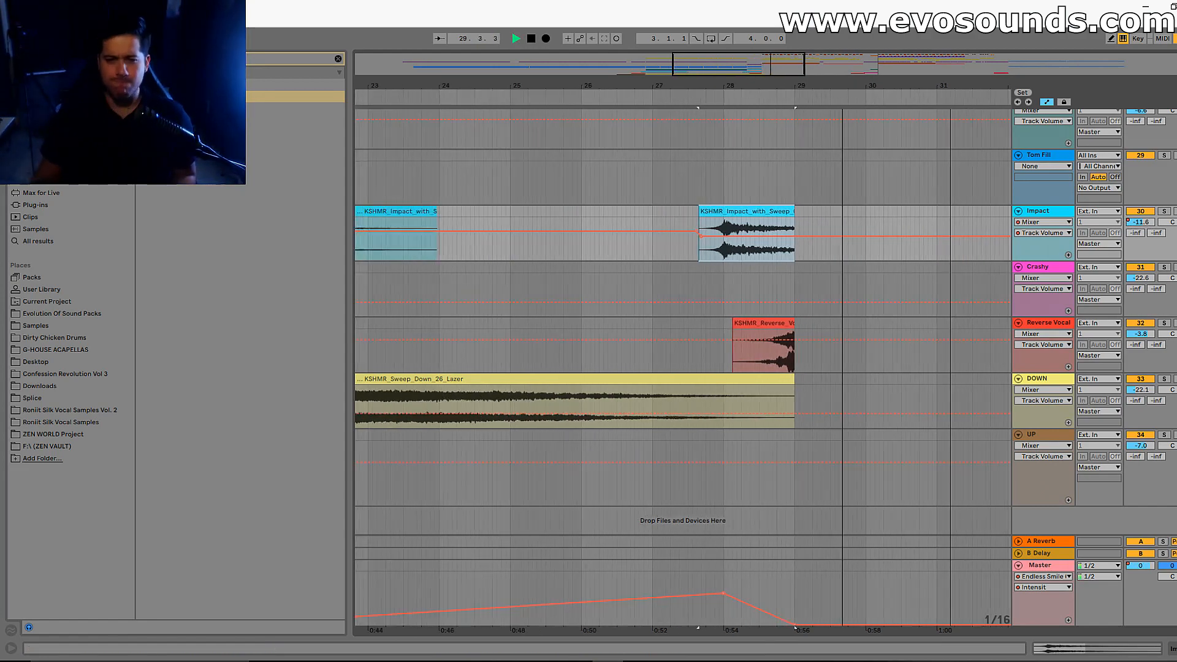
key(minus)
scroll(699, 480, up, 3)
scroll(698, 466, up, 12)
scroll(693, 441, up, 8)
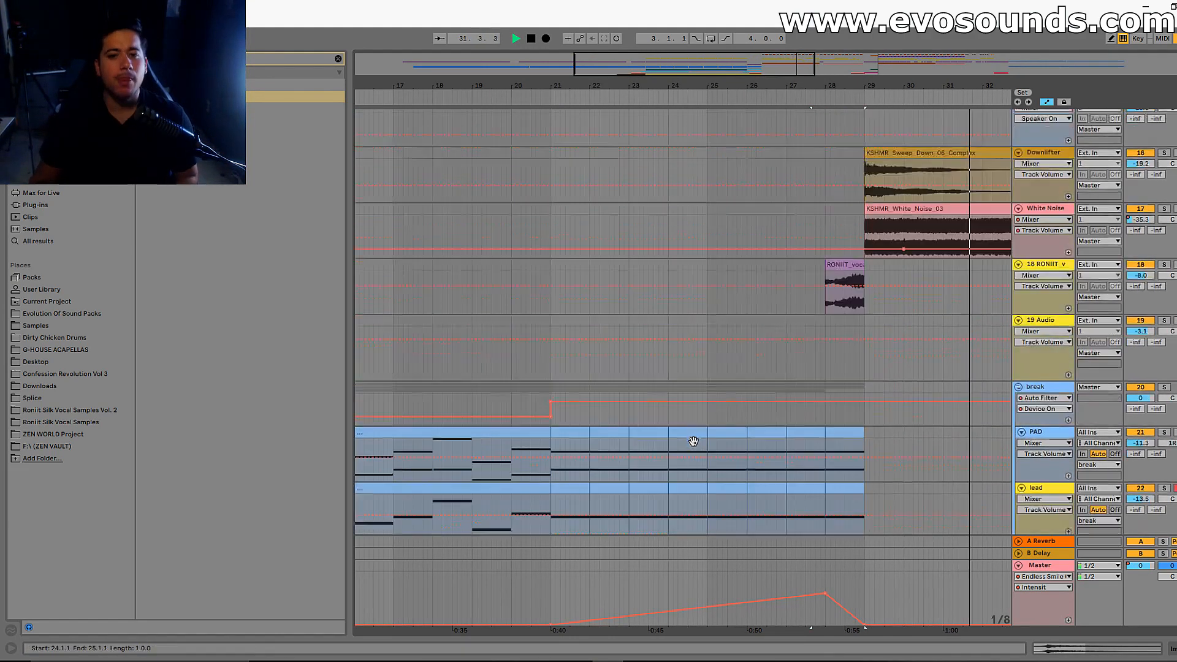
key(space)
Examine the bass group's device chain, its Auto Filter frequency automation and the bass tracks around the drop
scroll(740, 372, up, 6)
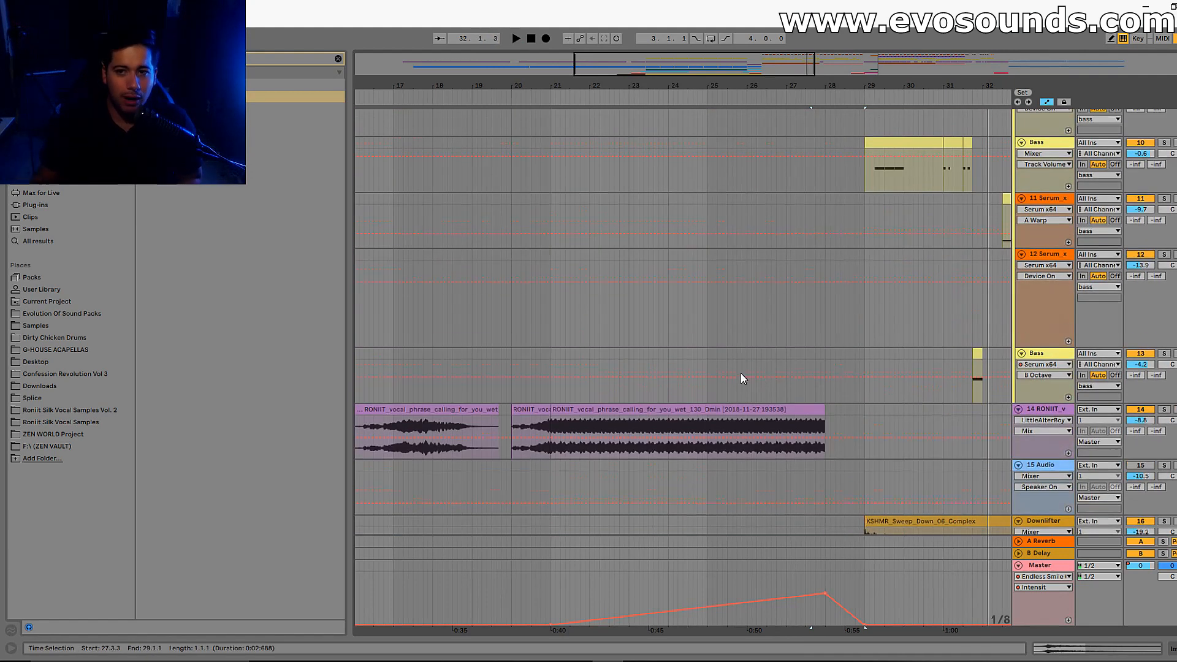
double_click(1033, 229)
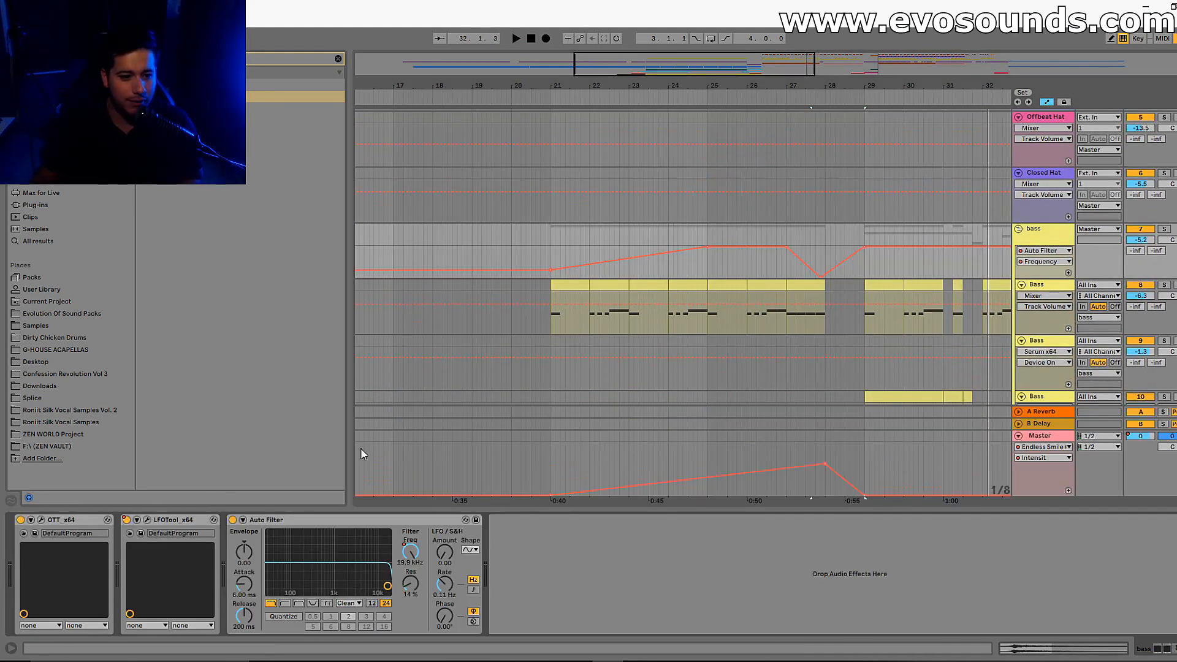
scroll(718, 300, down, 5)
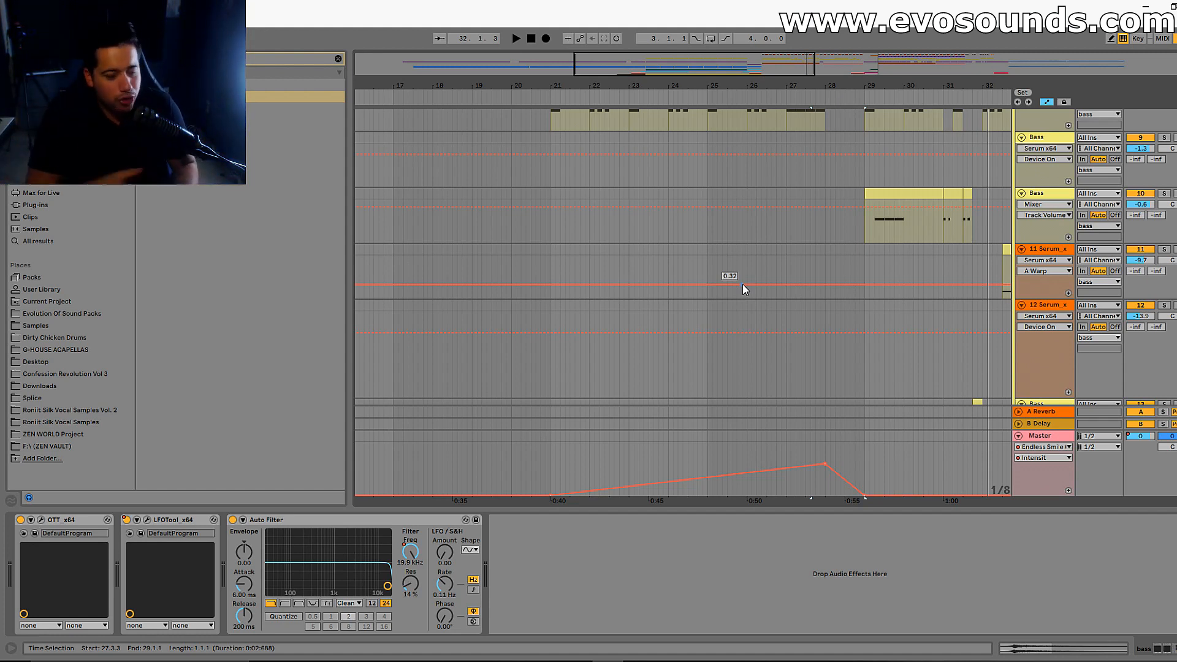
scroll(741, 289, up, 2)
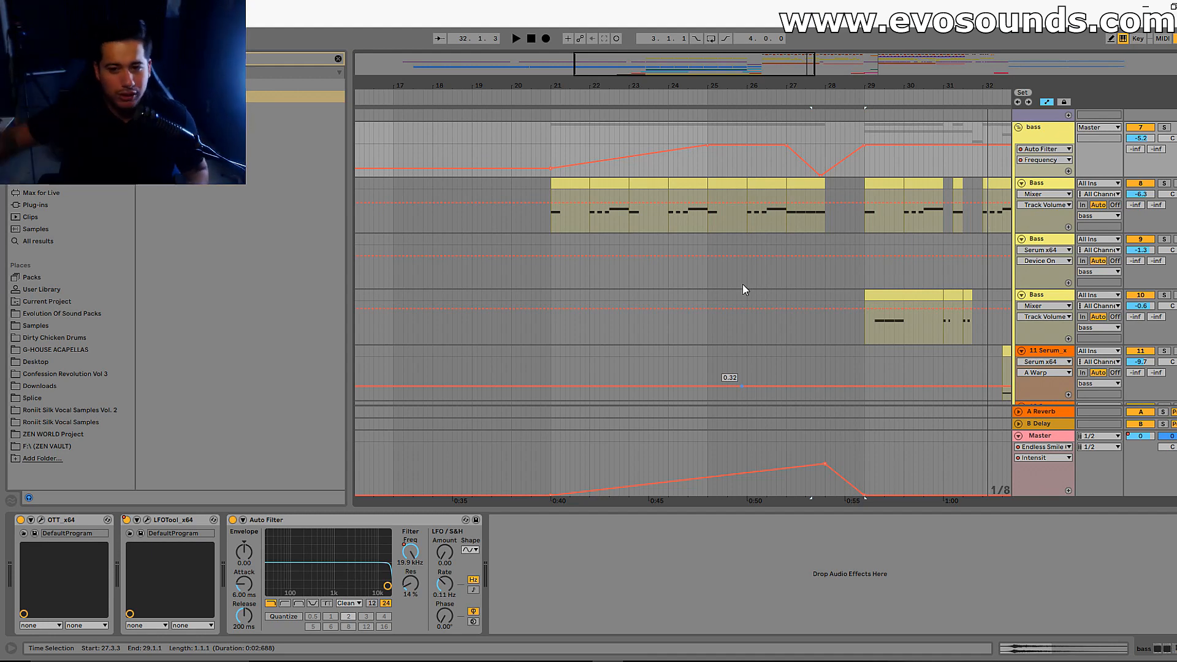
Inspect the Endless Smile plug-in on the master track and close its window
click(1045, 436)
click(41, 519)
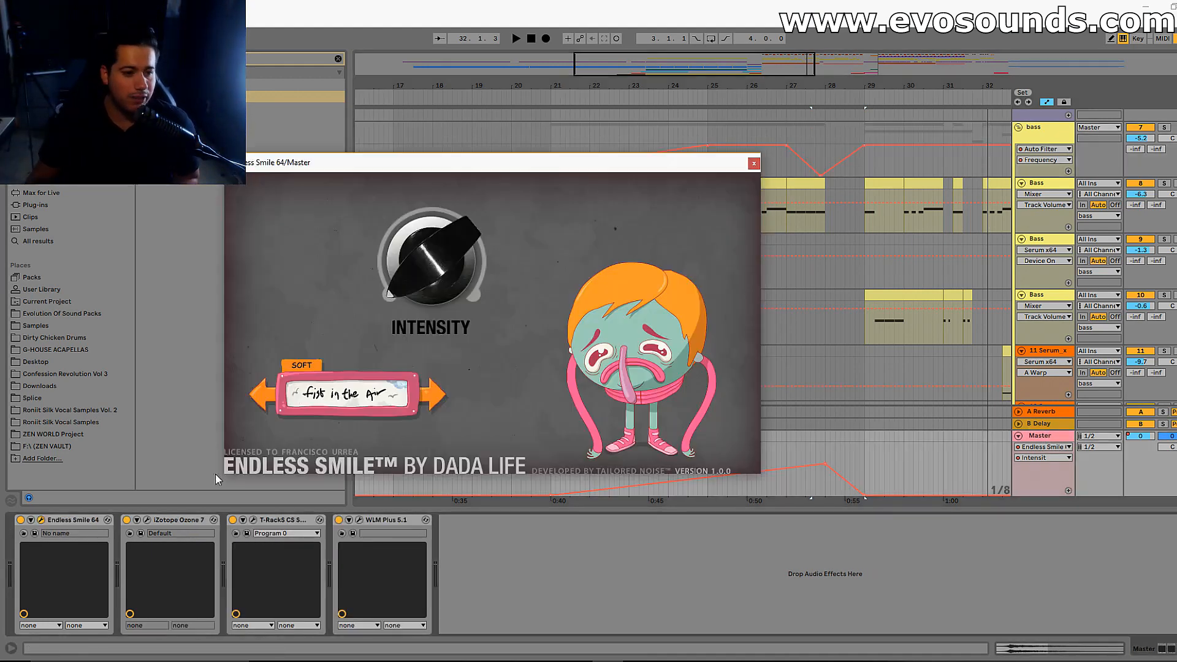
click(753, 163)
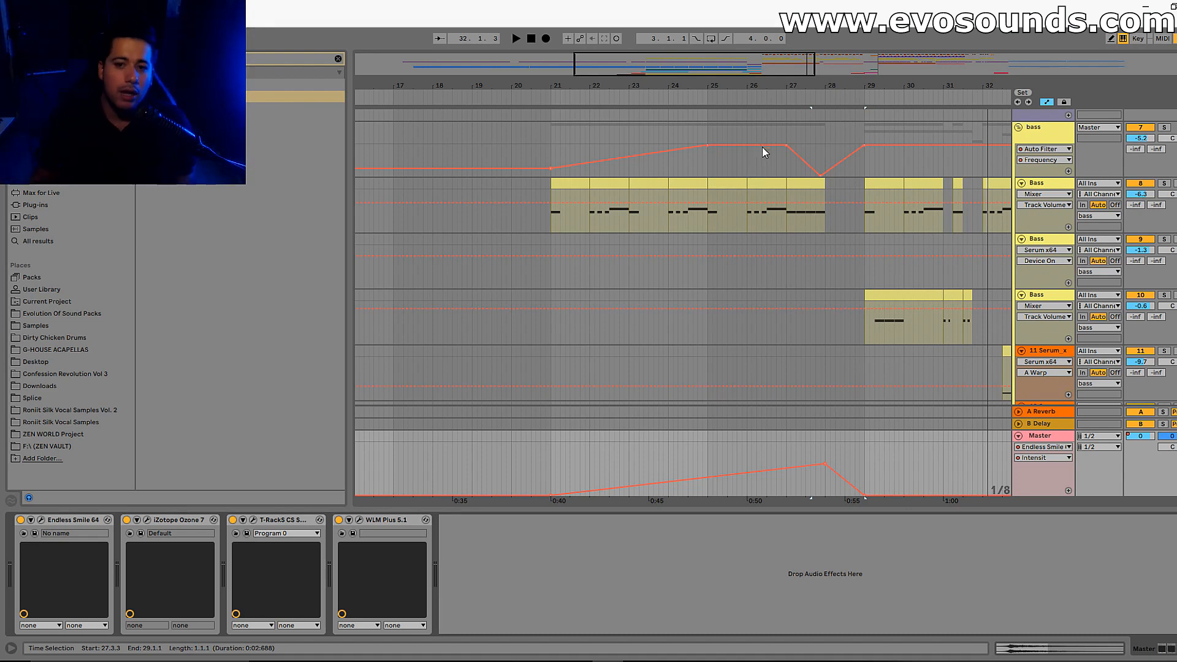
Show the device chain of the kick track
scroll(810, 203, up, 5)
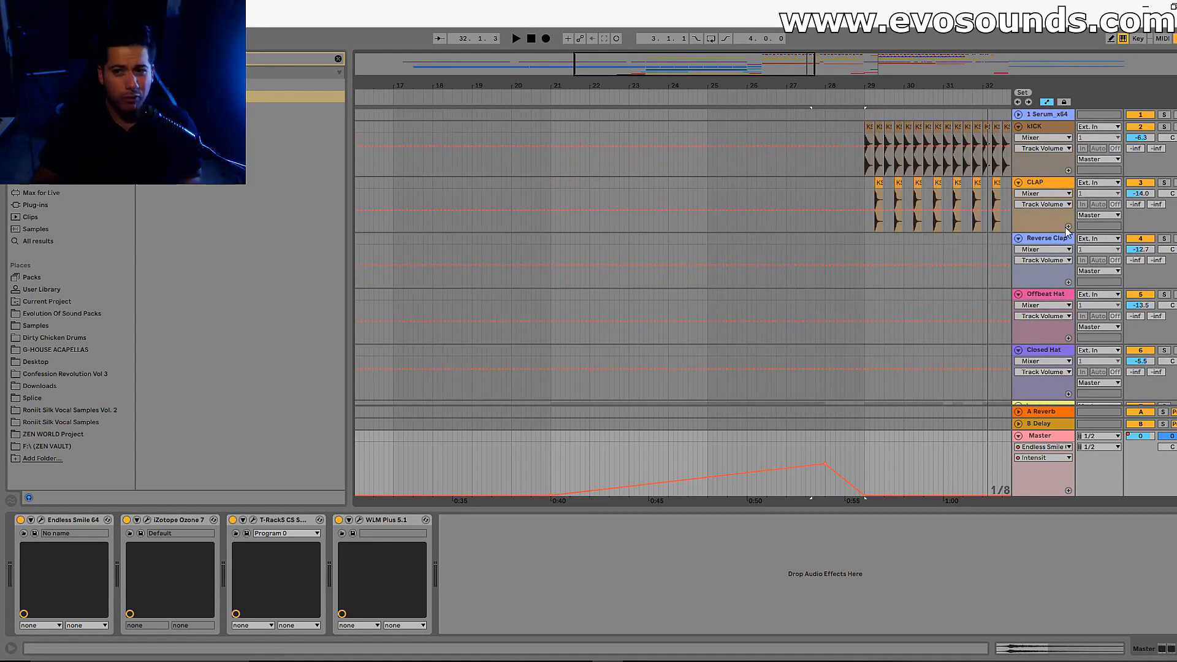
click(1041, 127)
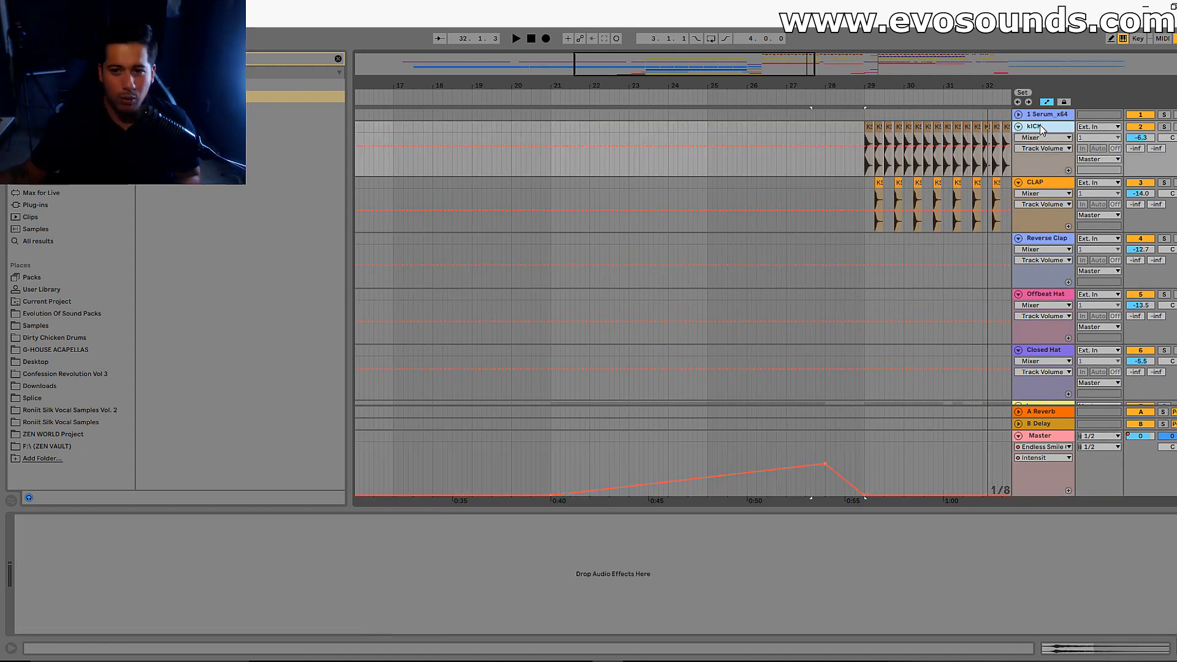